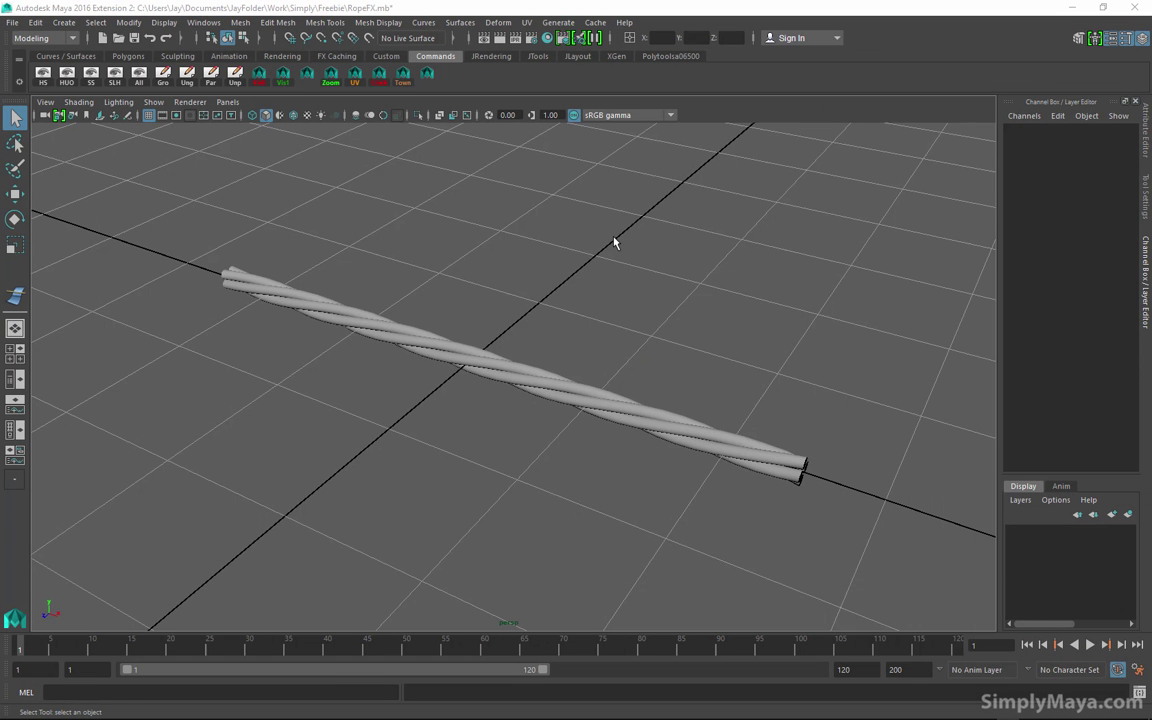
Orbit the perspective view to inspect the twisted rope from several angles.
left_click_drag(616, 243, 575, 320, "alt")
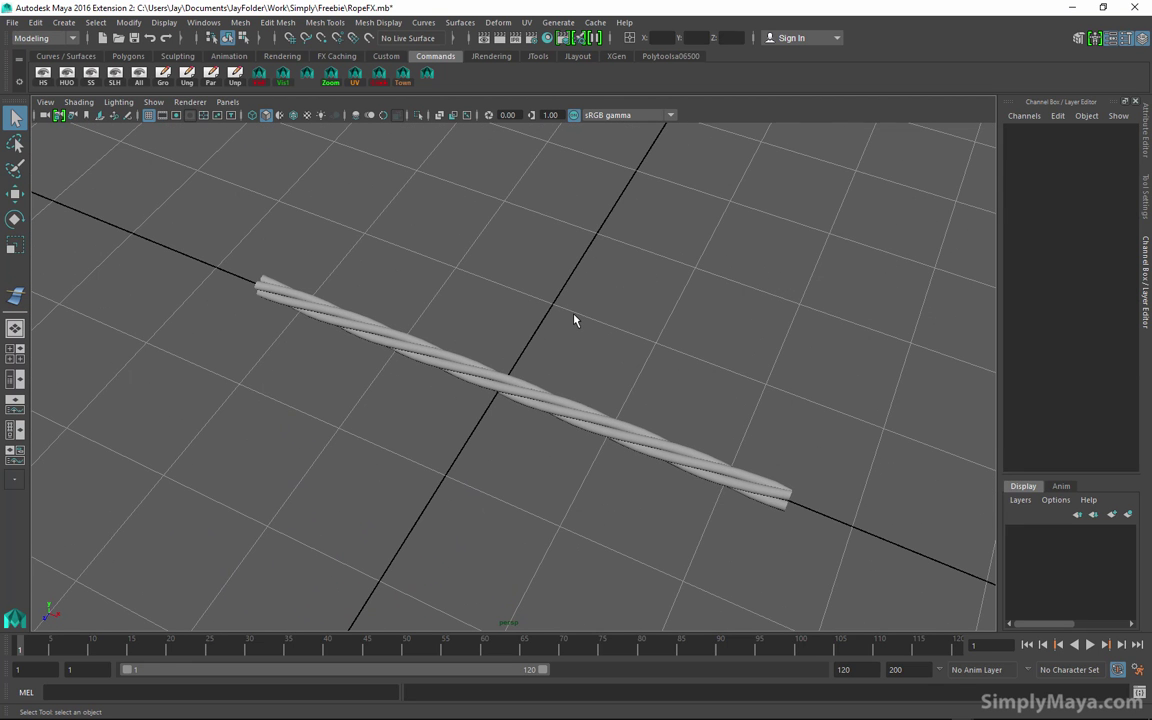
left_click(545, 404)
left_click_drag(545, 404, 479, 399, "alt")
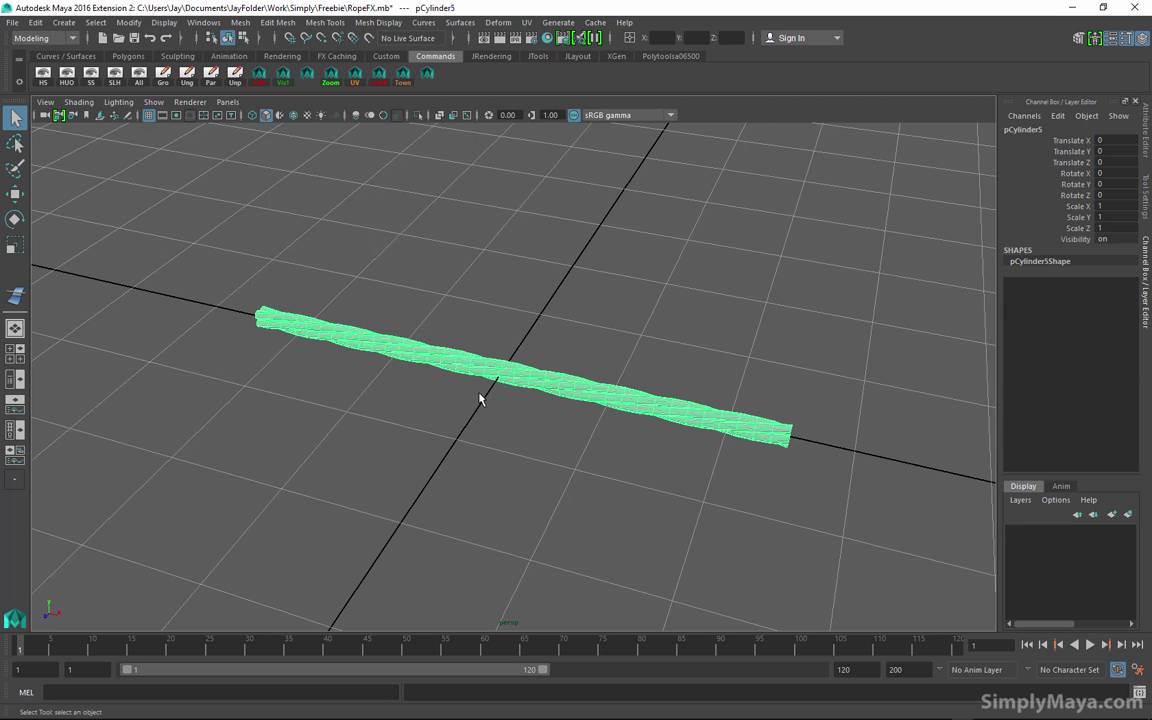
left_click(477, 269)
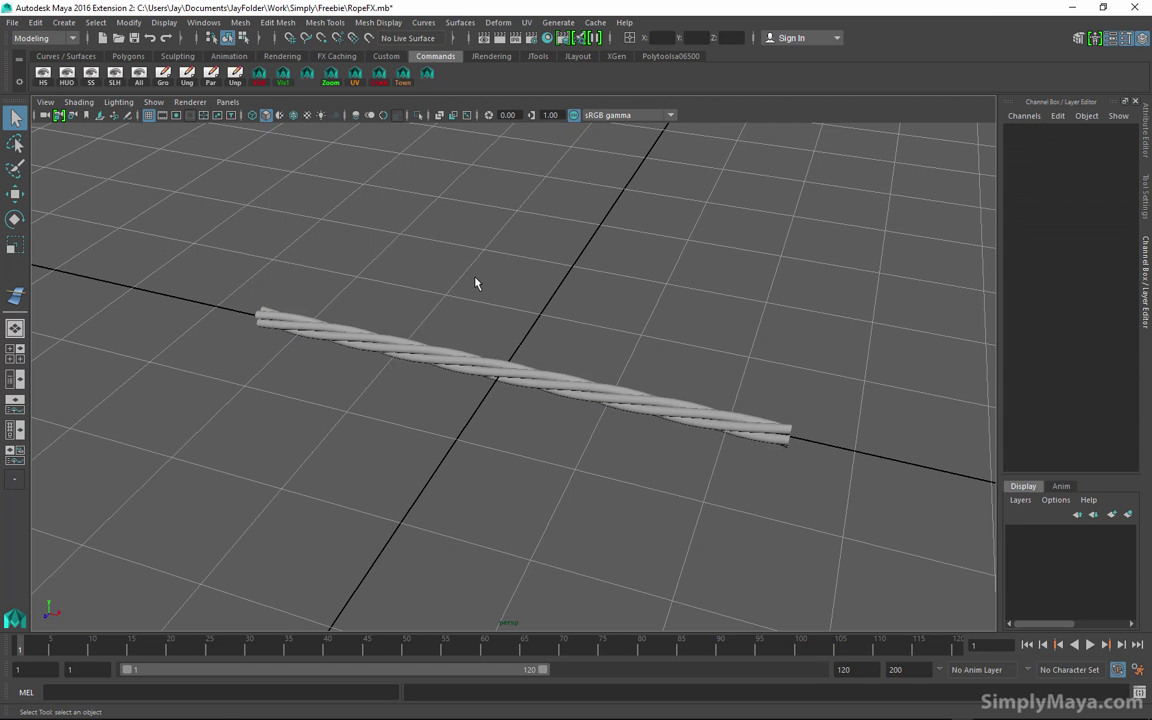
left_click_drag(476, 283, 427, 360, "alt")
middle_click_drag(427, 360, 417, 356, "alt")
left_click_drag(417, 356, 553, 422, "alt")
middle_click_drag(553, 422, 504, 386, "alt")
left_click_drag(504, 386, 609, 452, "alt")
left_click(553, 391)
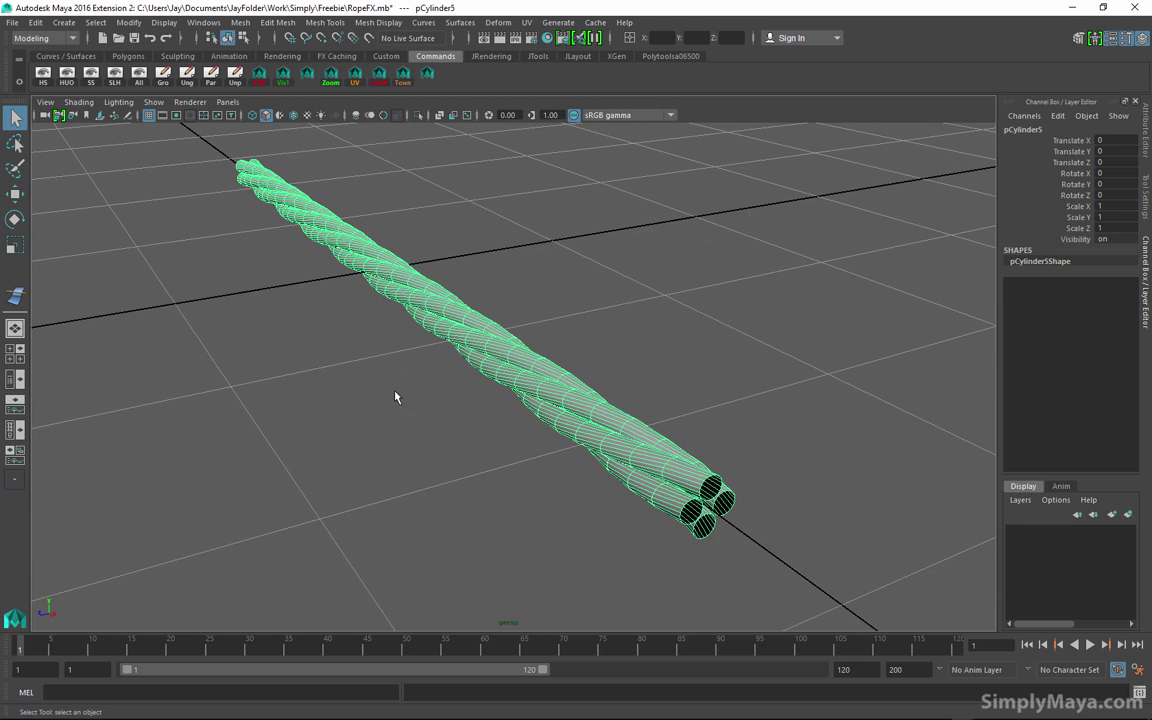
left_click_drag(395, 397, 315, 258, "alt")
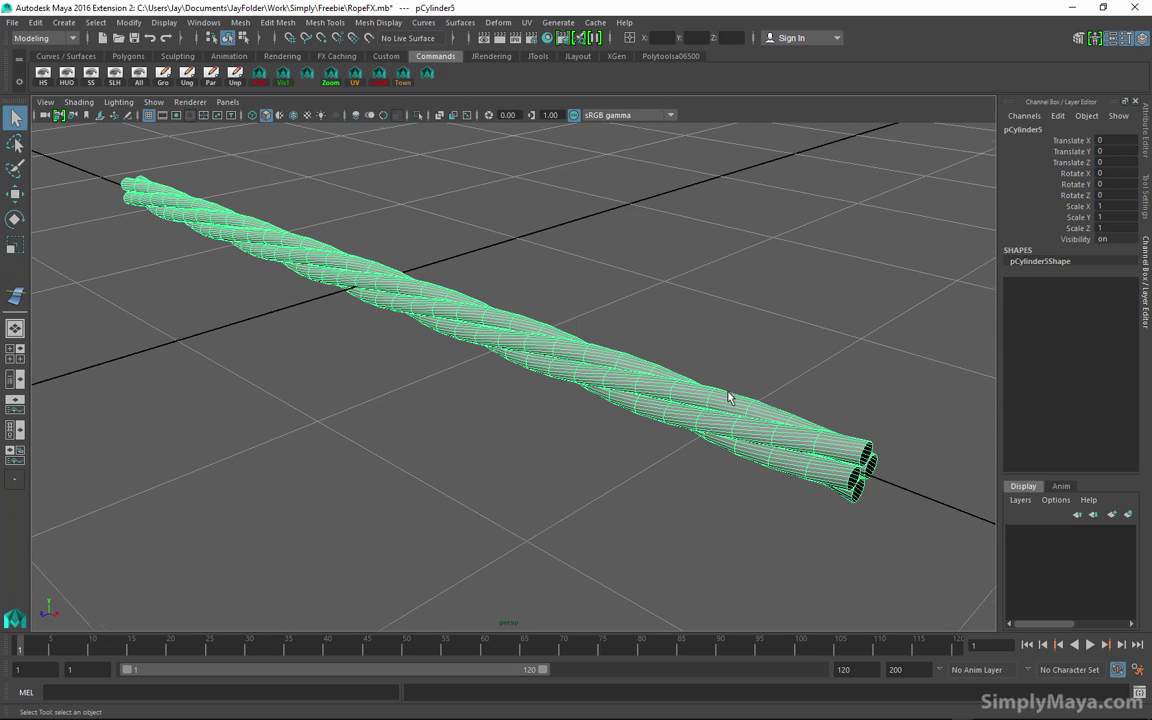
left_click_drag(730, 398, 747, 393, "alt")
right_click_drag(747, 393, 701, 390, "alt")
left_click_drag(701, 390, 590, 425, "alt")
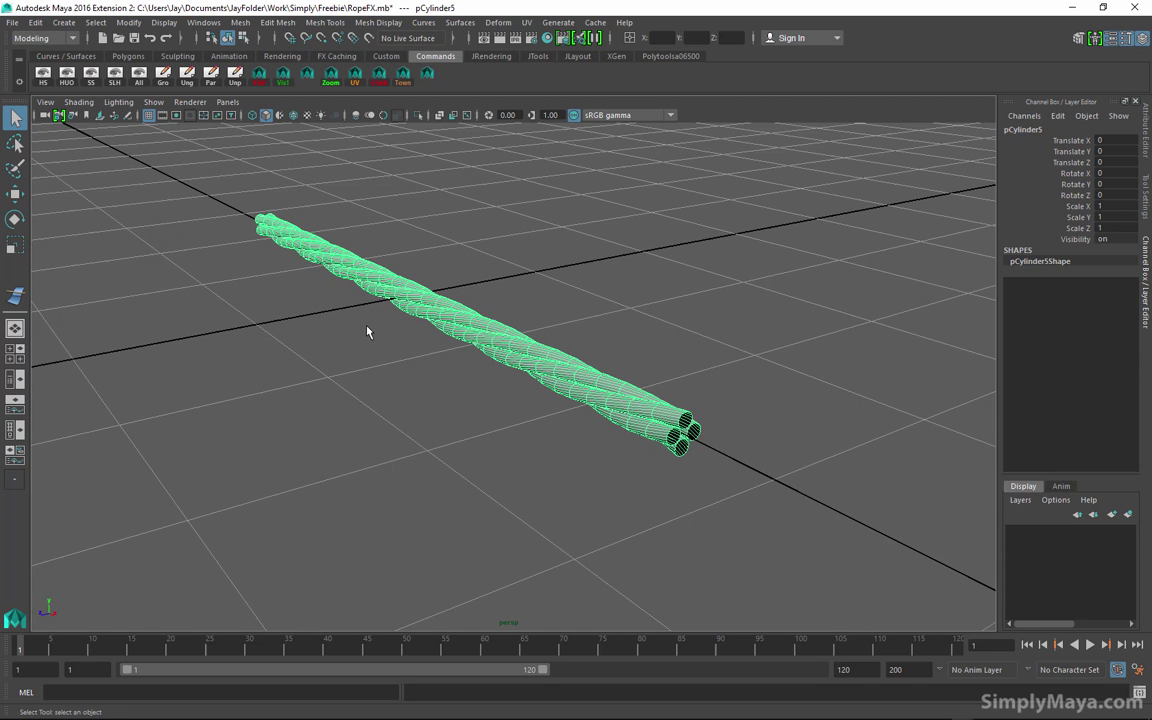
left_click_drag(367, 332, 640, 300, "alt")
left_click_drag(261, 340, 452, 407, "alt")
left_click(450, 275)
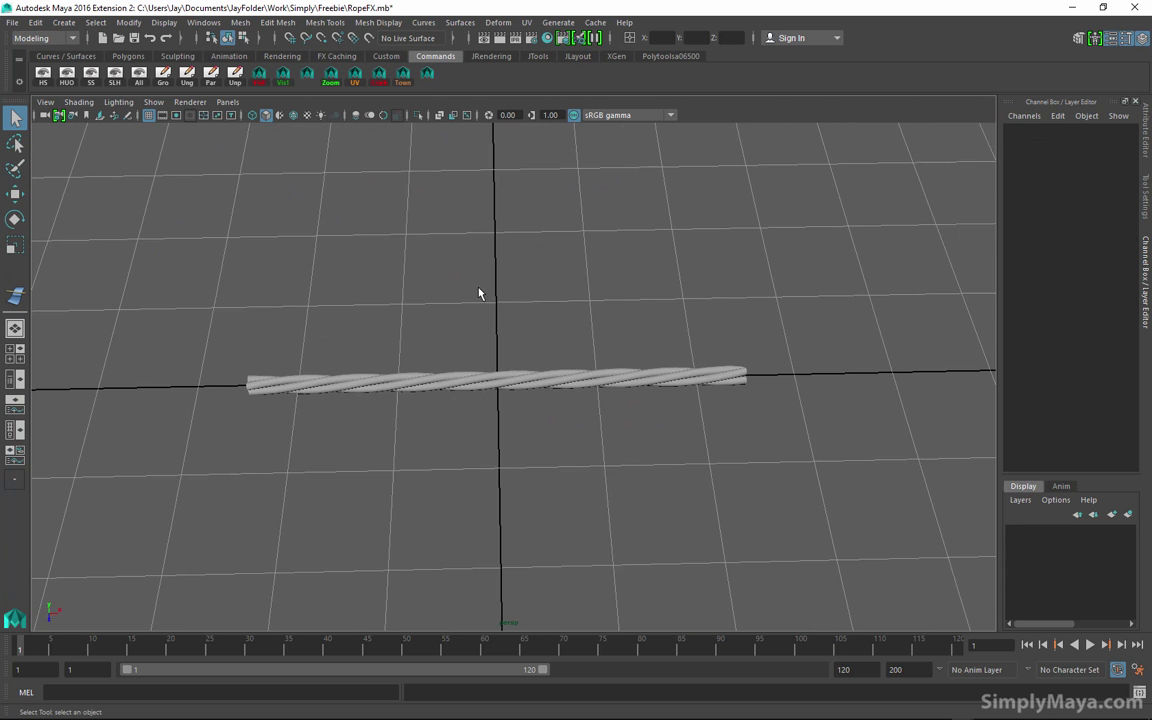
left_click_drag(478, 290, 517, 327, "alt")
Maximize the top view centred on the rope and start the CV Curve Tool with grid snapping.
key("space")
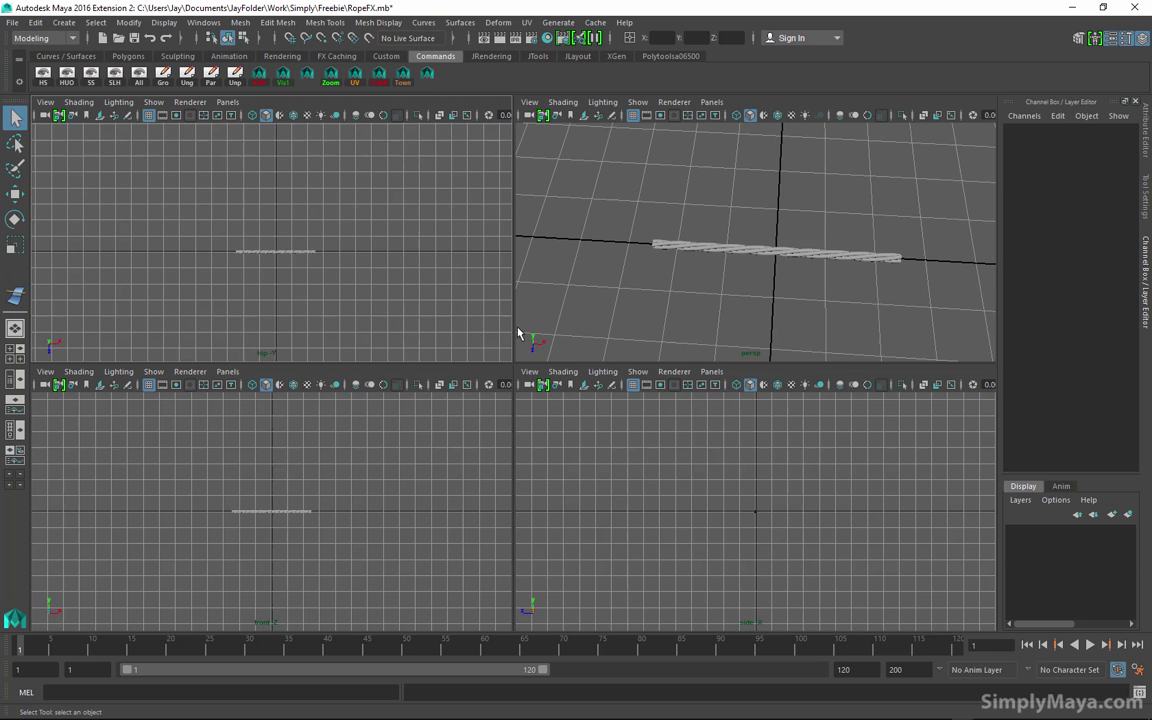
key("space")
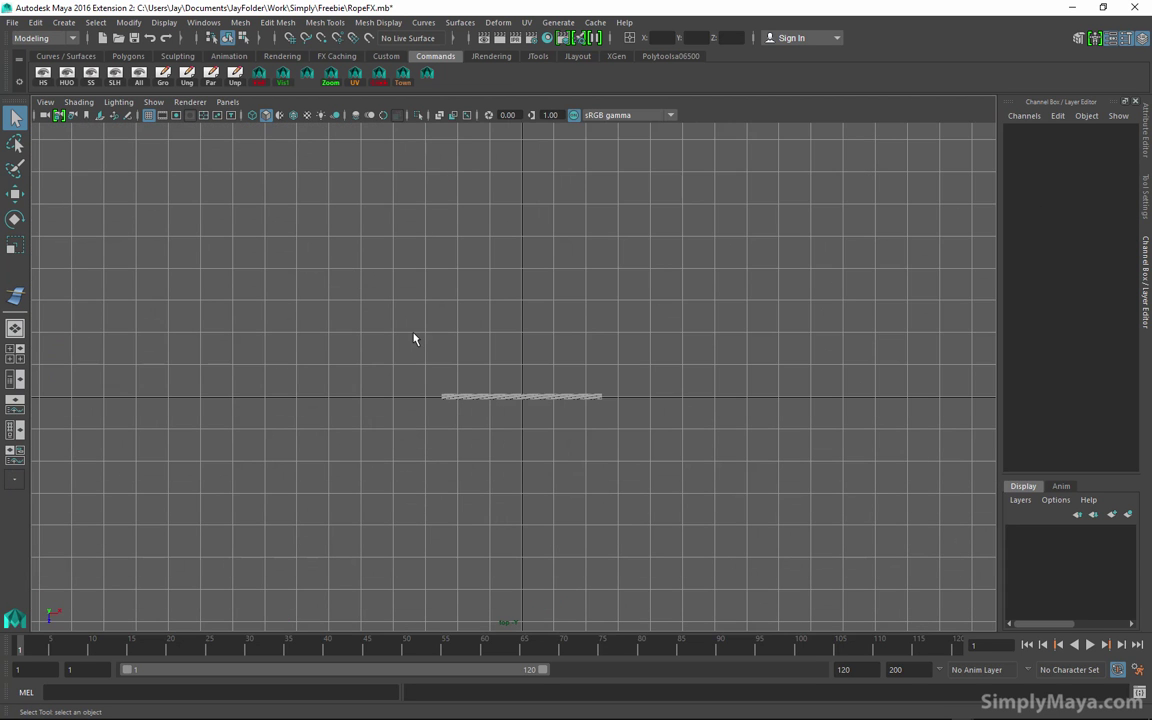
right_click_drag(414, 337, 771, 365, "alt")
left_click_drag(771, 365, 451, 355, "alt")
right_click_drag(451, 355, 622, 380, "alt")
middle_click_drag(622, 380, 629, 387, "alt")
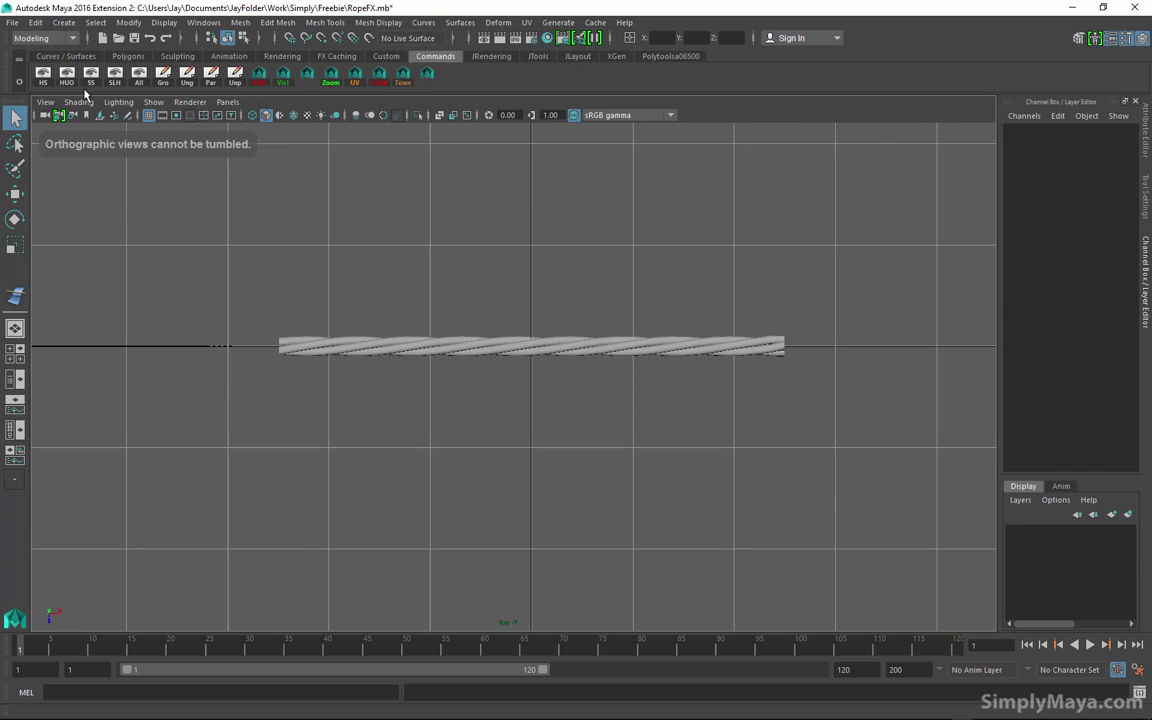
left_click(64, 23)
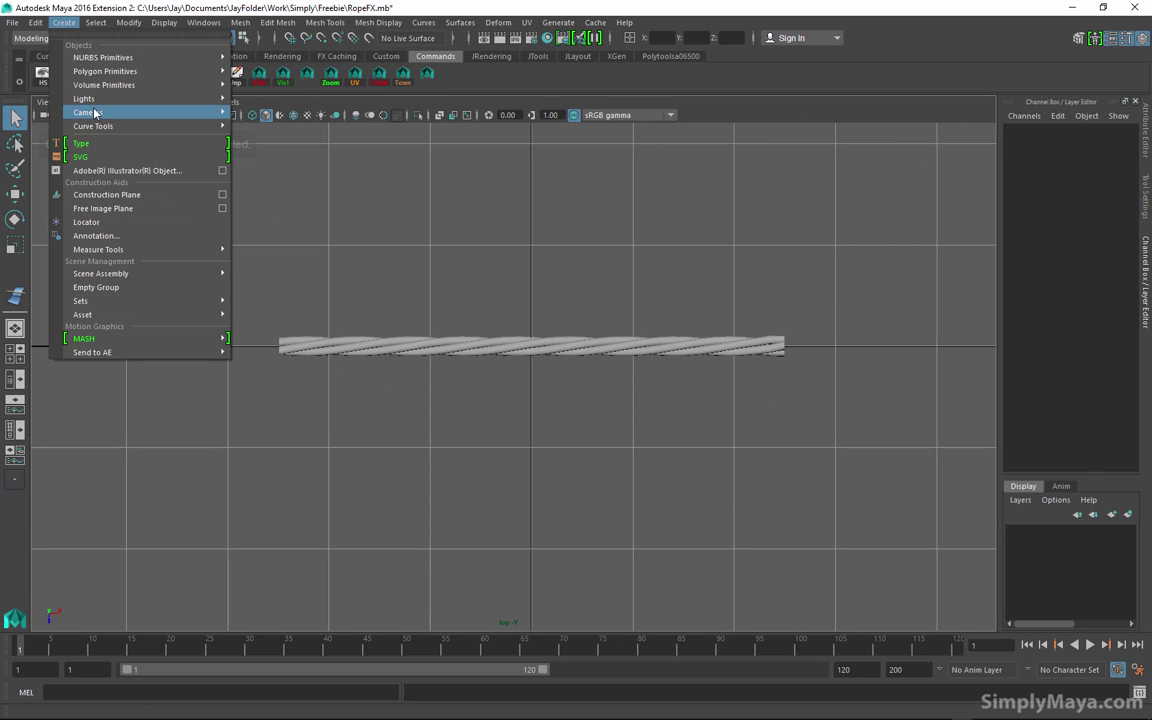
mouse_move(103, 126)
left_click(268, 138)
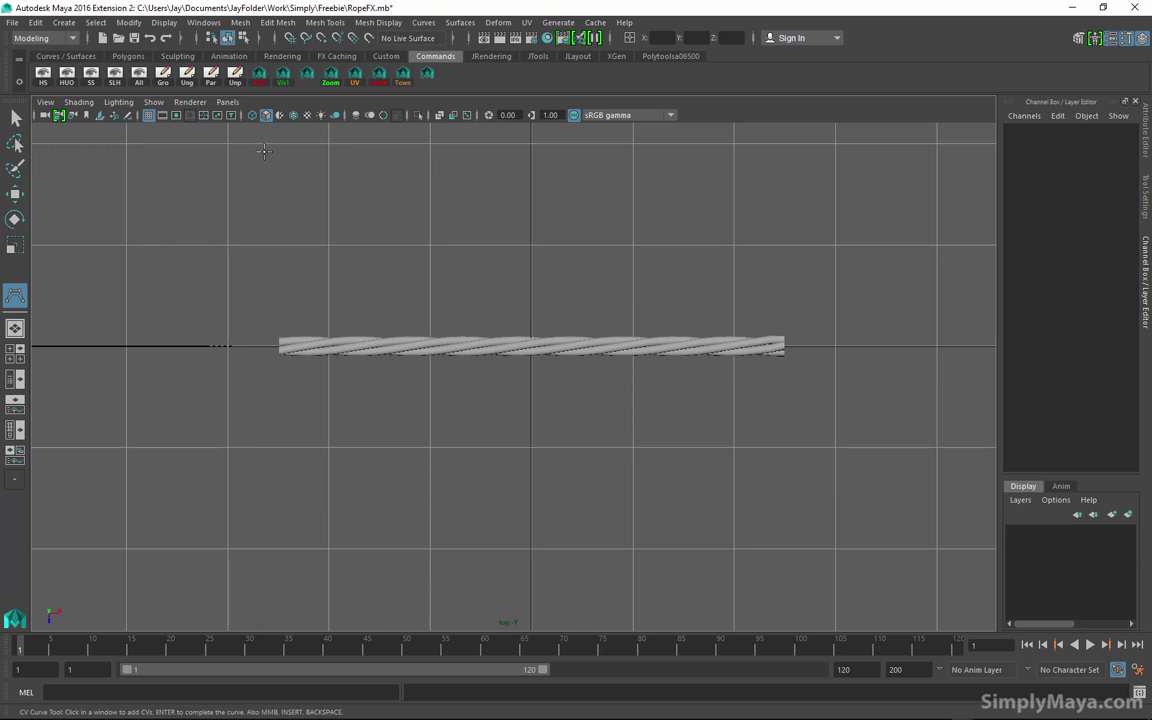
scroll(221, 435, "up", 2)
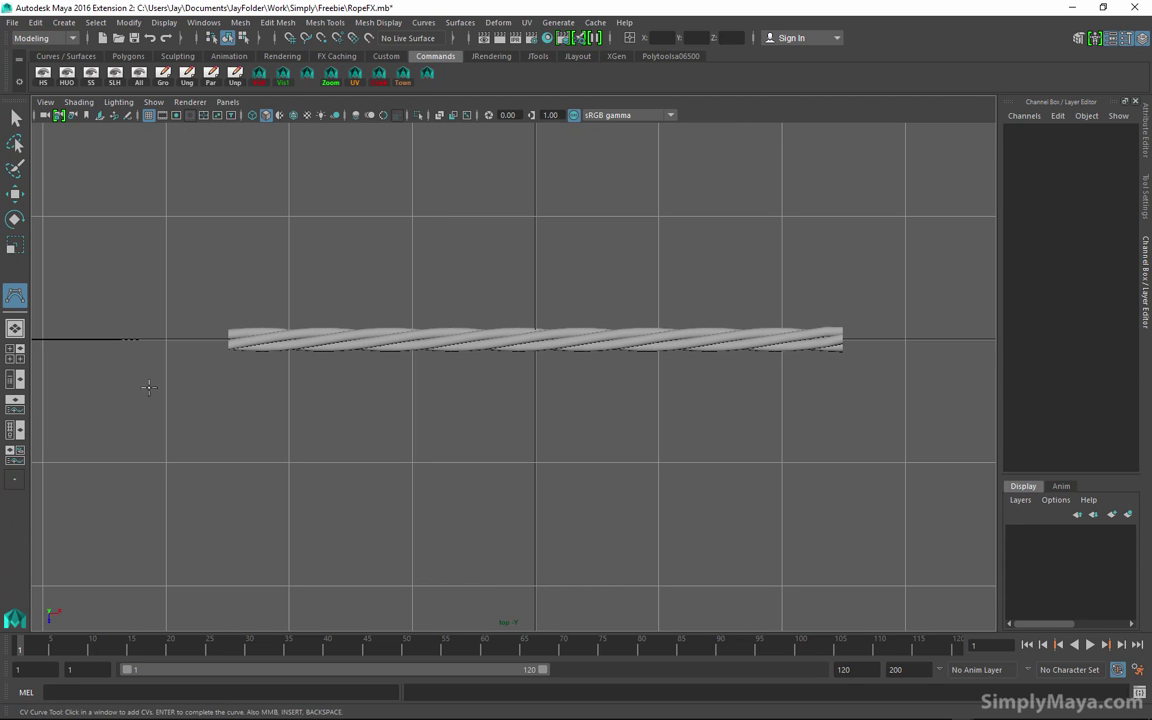
key("x")
Place 13 grid-snapped curve points along the rope, extending one beyond each end.
left_click(165, 340)
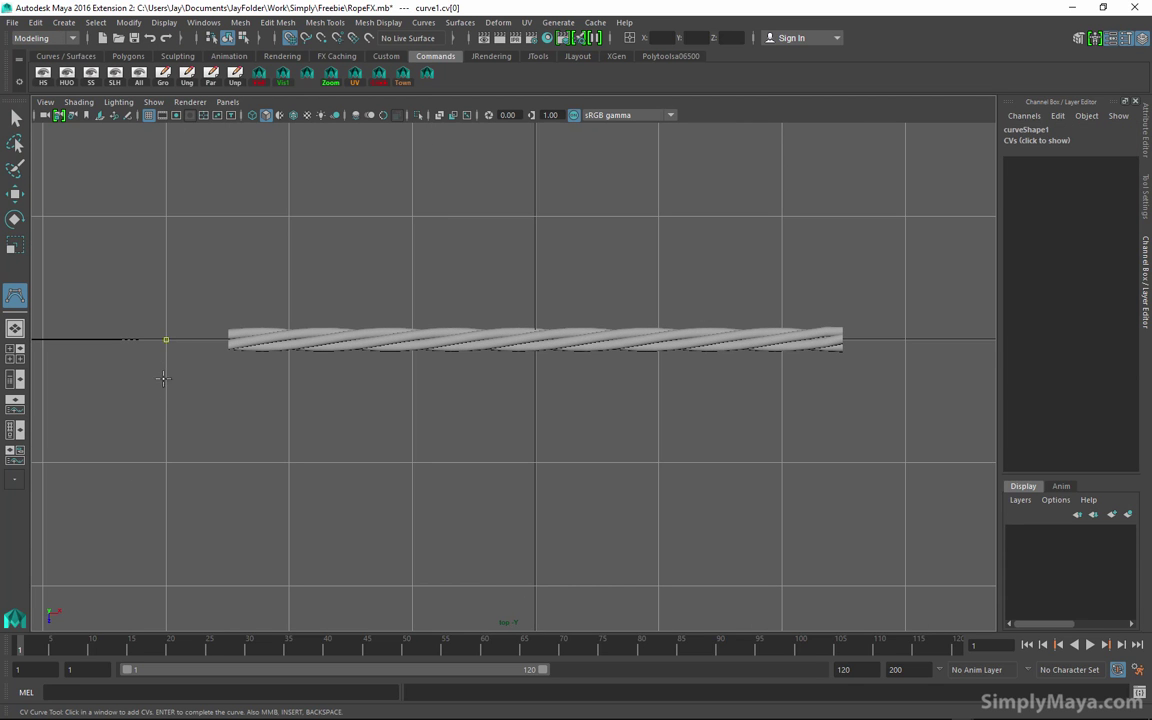
left_click(228, 341)
left_click(289, 341)
left_click(354, 341)
left_click(412, 341)
left_click(481, 341)
left_click(535, 341)
left_click(595, 340)
left_click(659, 340)
left_click(720, 340)
left_click(781, 340)
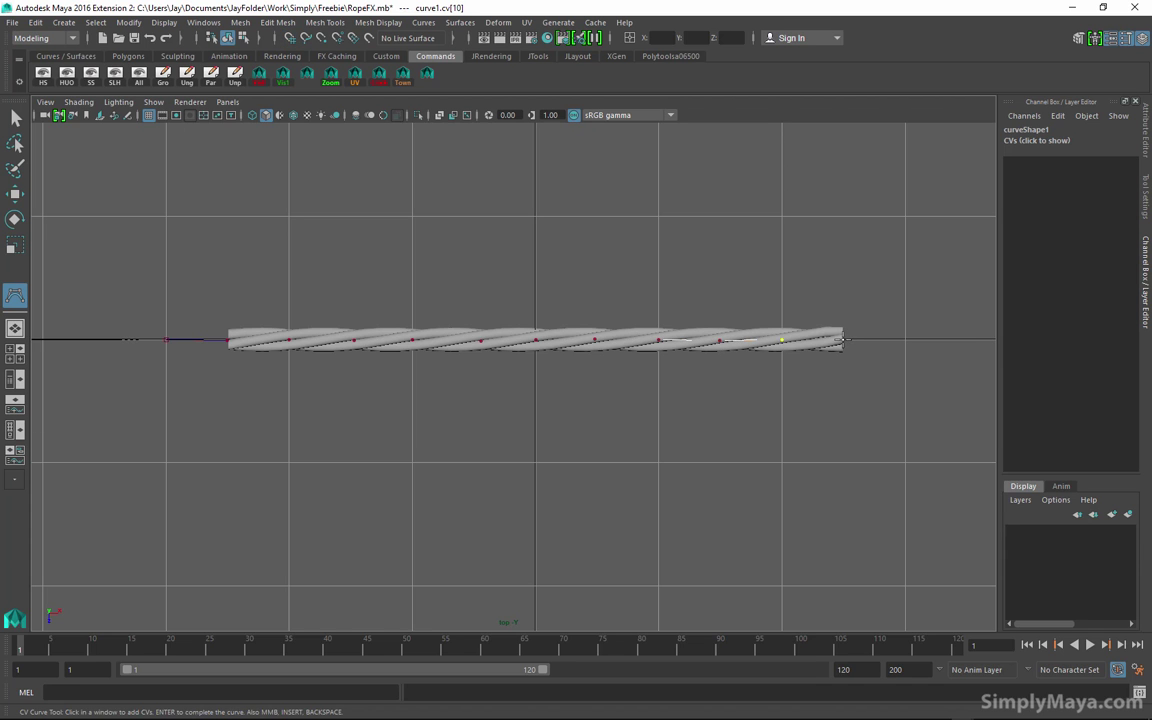
left_click(843, 340)
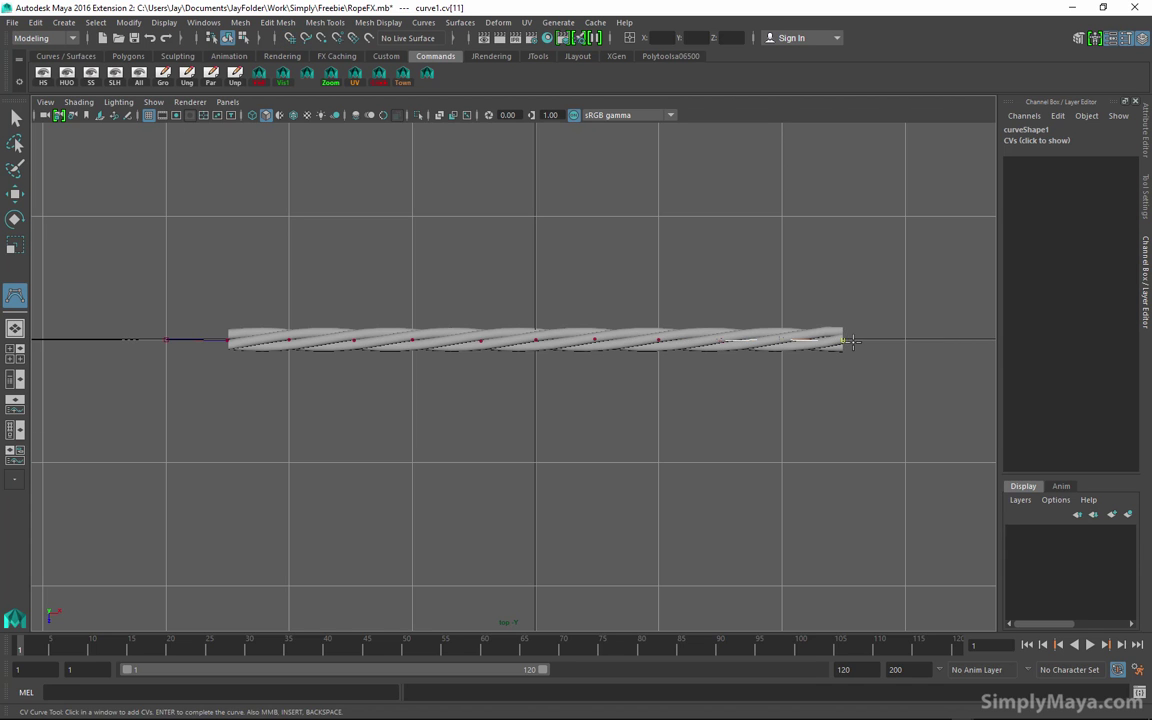
left_click(903, 340)
Finish the curve, select all its control vertices, and scale them flat in depth.
key("q")
right_click_drag(751, 243, 665, 242)
left_click_drag(75, 253, 836, 392)
key("r")
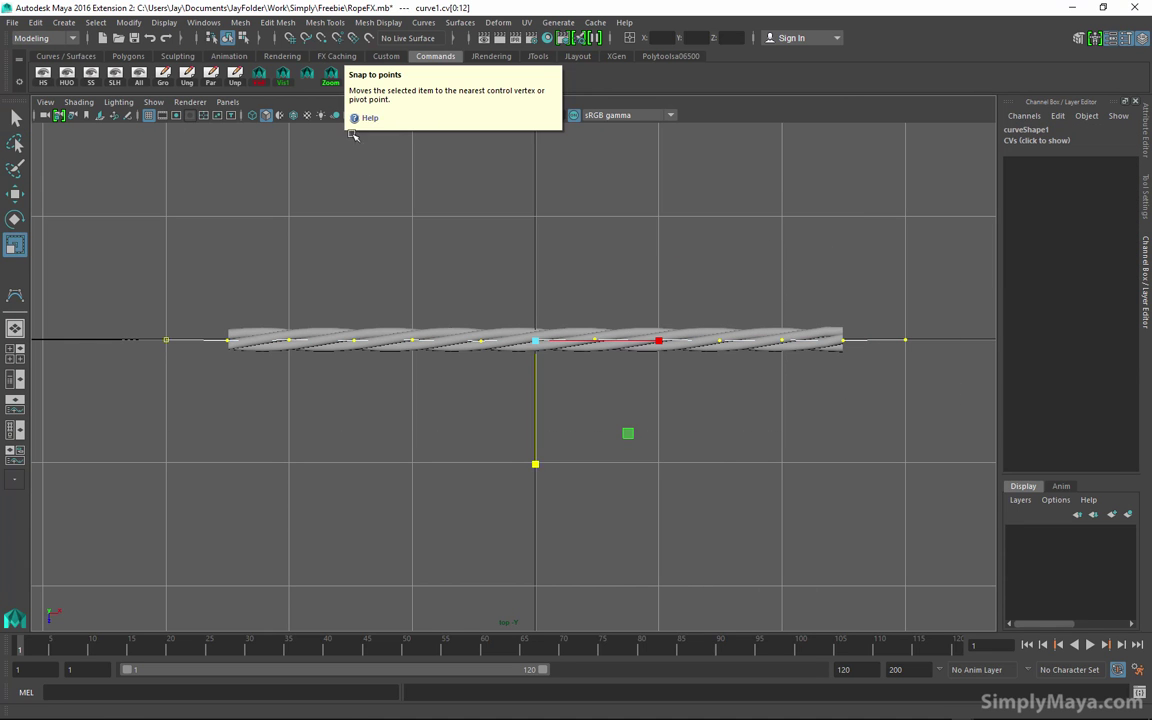
left_click_drag(534, 463, 534, 340)
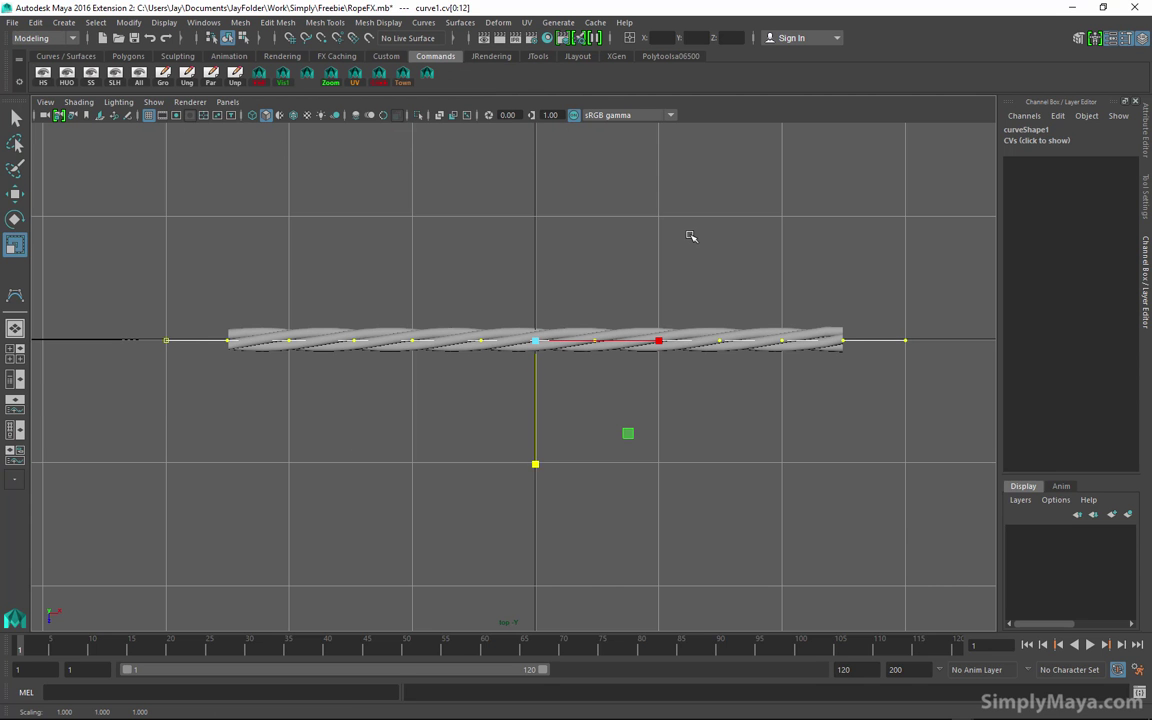
In the front view, scale the CVs flat vertically, then return to object mode with Move.
key("space")
key("space")
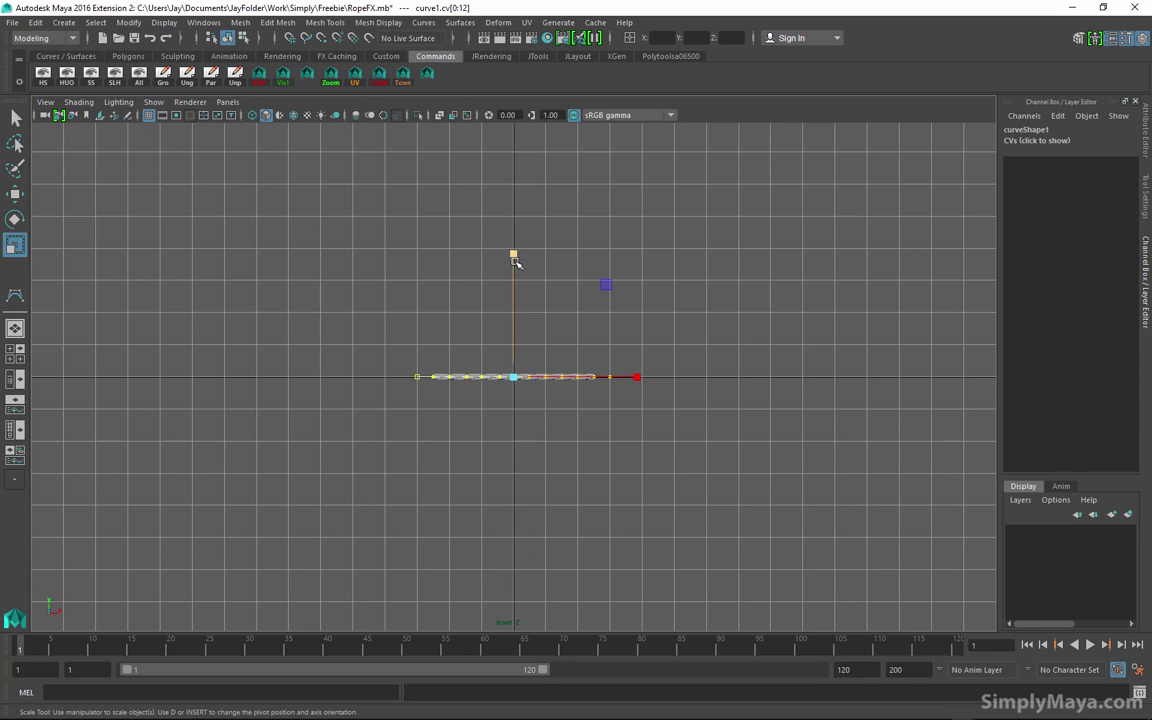
left_click_drag(514, 257, 514, 252)
left_click_drag(515, 368, 471, 440)
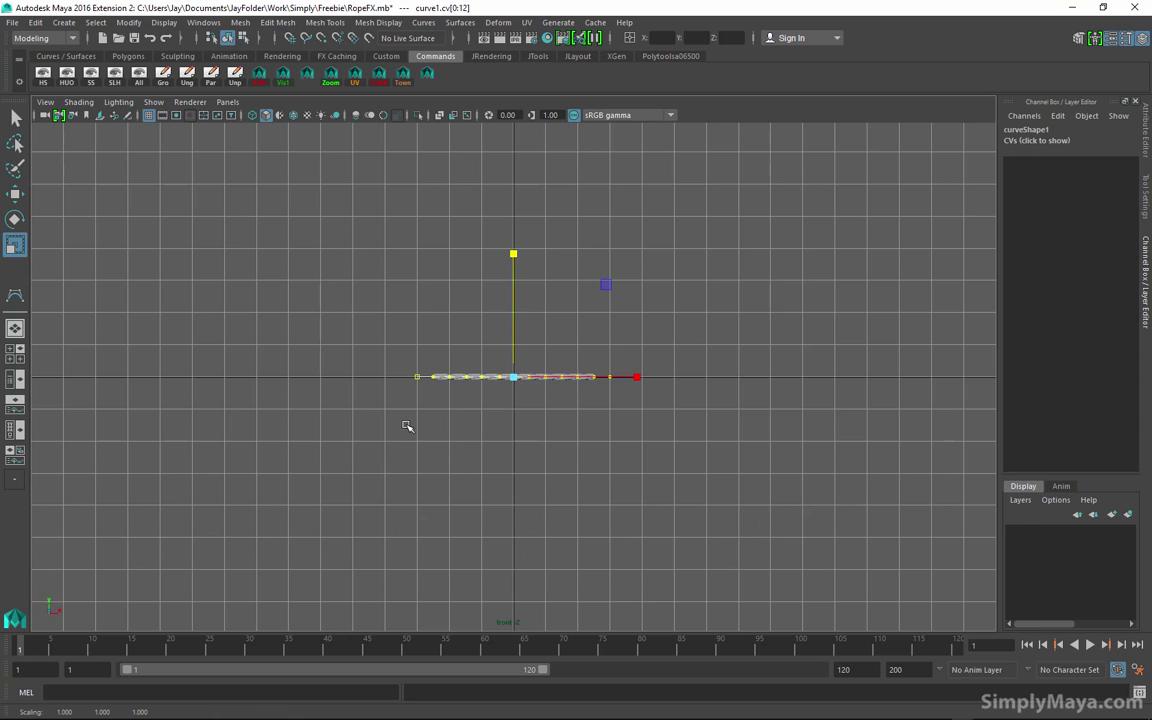
scroll(697, 411, "up", 5)
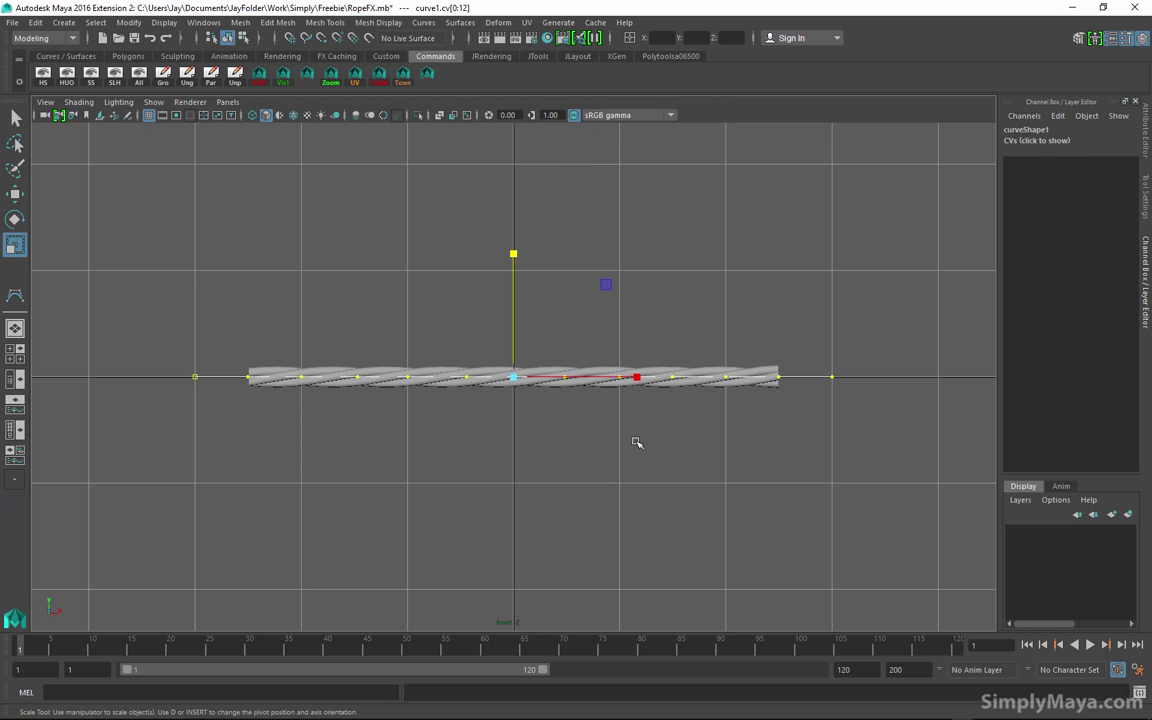
key("F8")
key("F8")
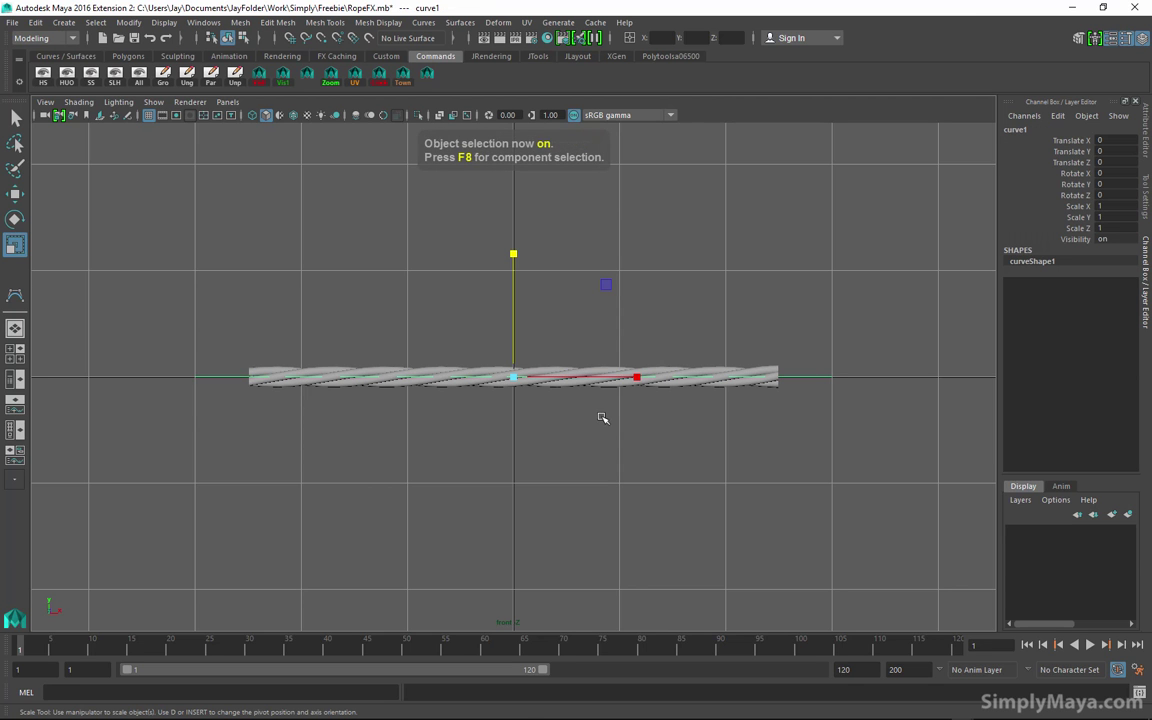
key("w")
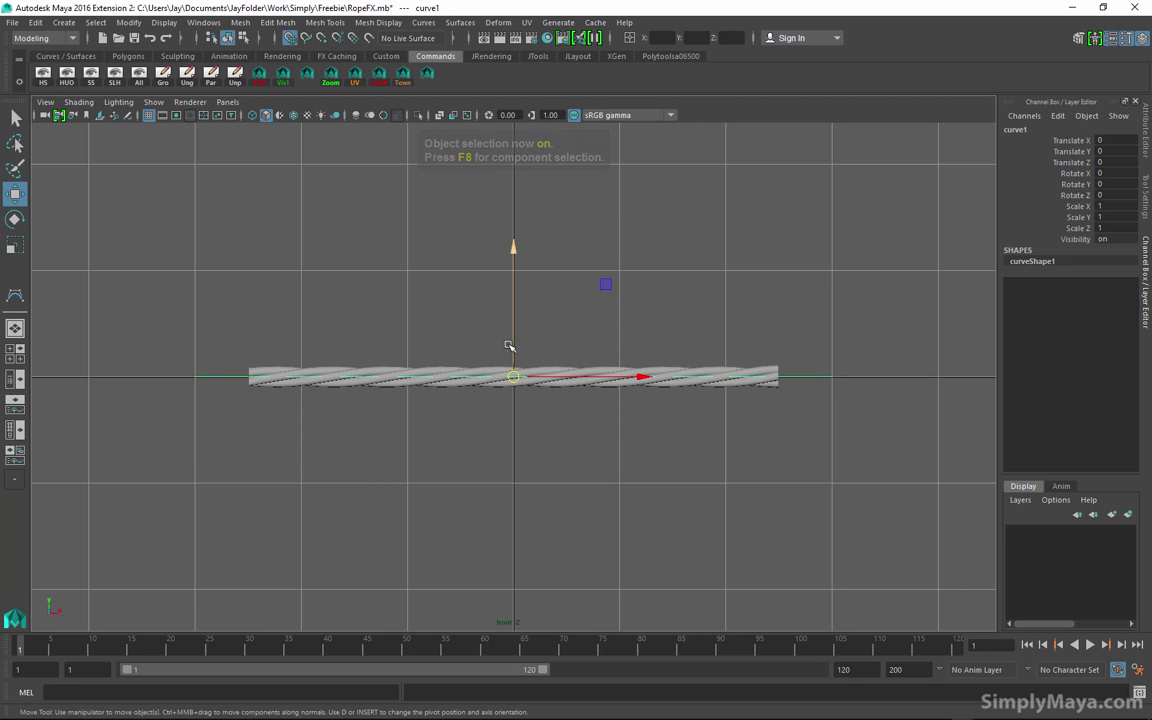
Snap the curve's pivot to the grid and work in a maximized perspective view.
key("d")
key("x")
key("space")
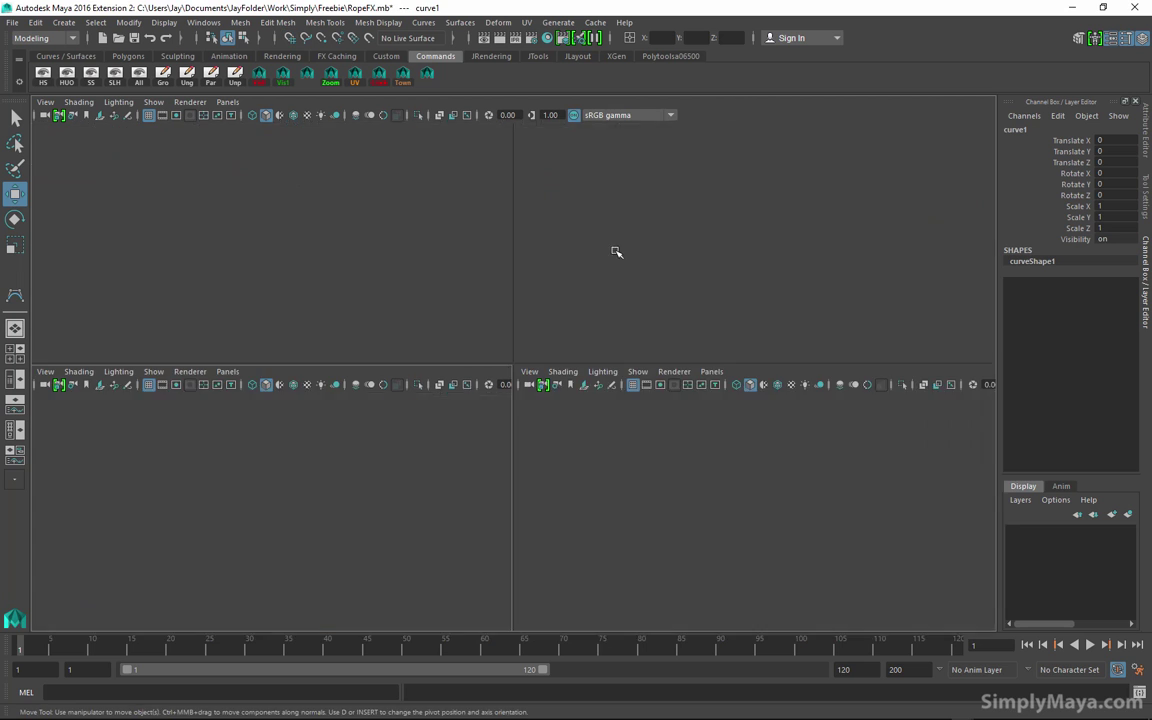
key("space")
left_click_drag(555, 408, 658, 386, "alt")
left_click(610, 297)
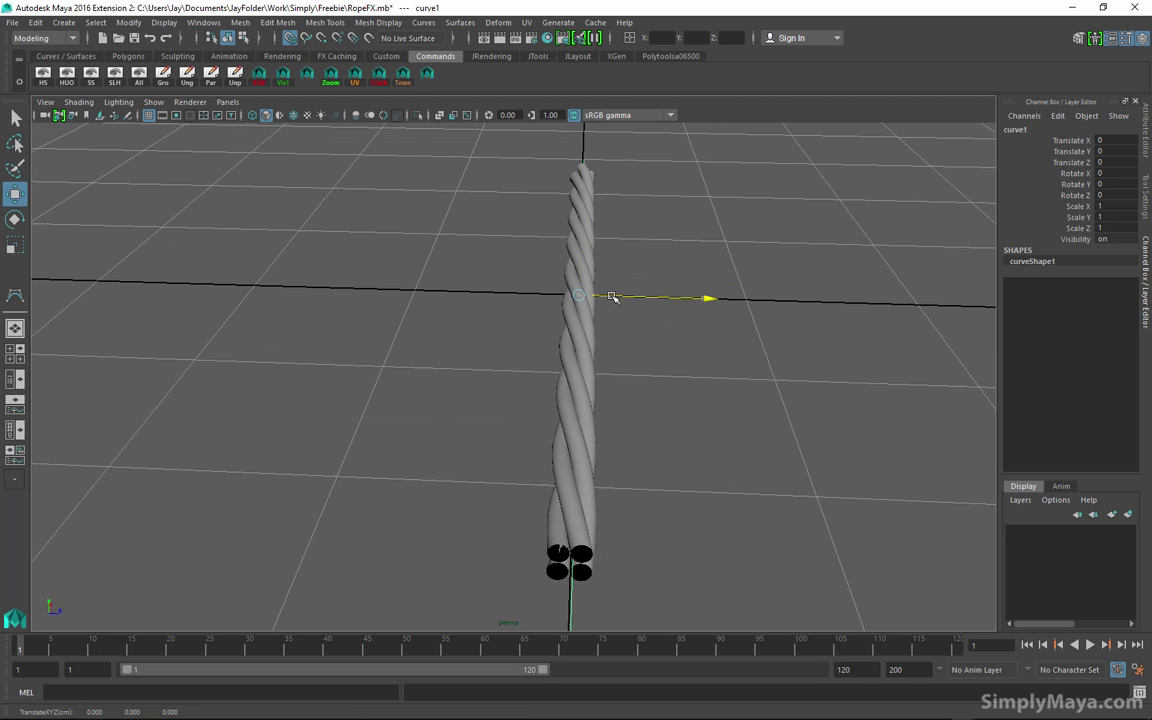
left_click_drag(626, 352, 430, 257, "alt")
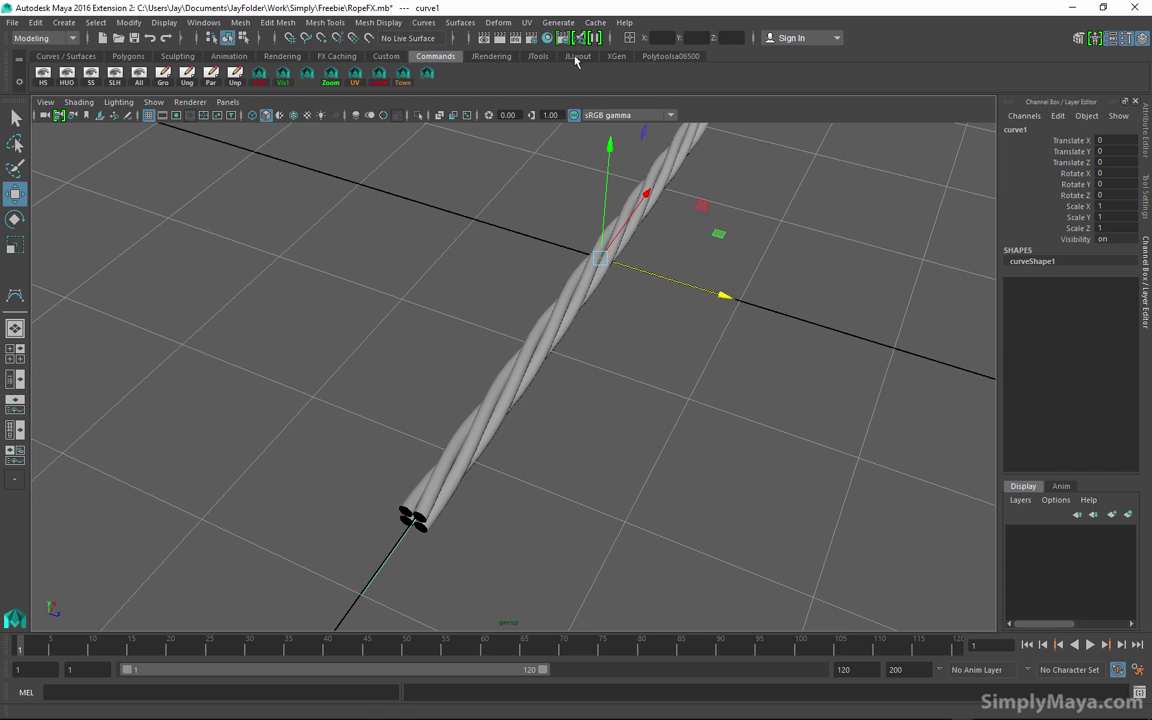
Switch to the JTools shelf, nudge curve1 to Translate Z -0.008, then deselect it.
left_click(538, 56)
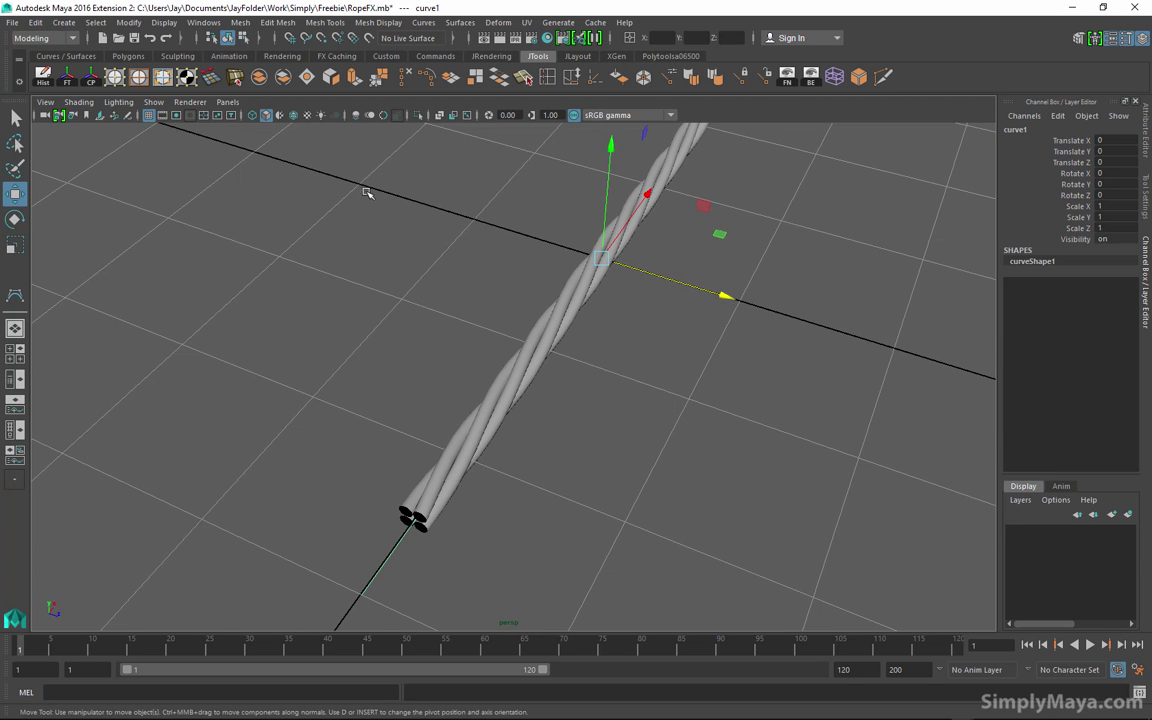
left_click_drag(589, 300, 680, 331, "alt")
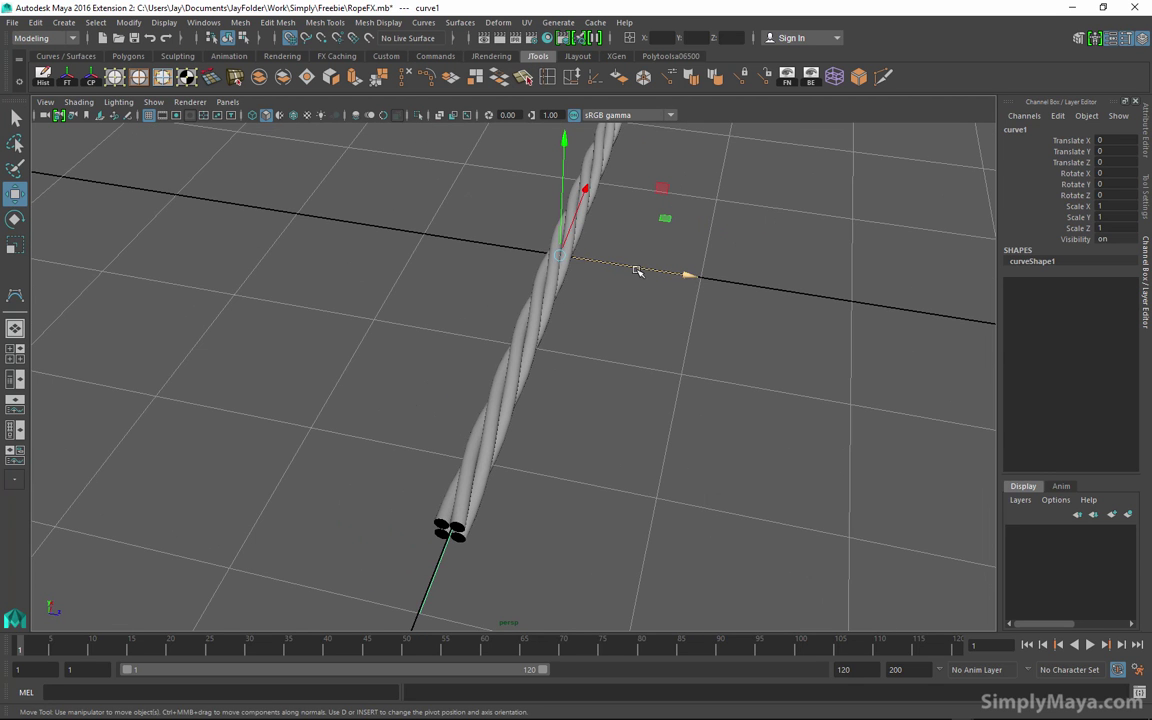
left_click_drag(635, 267, 318, 338)
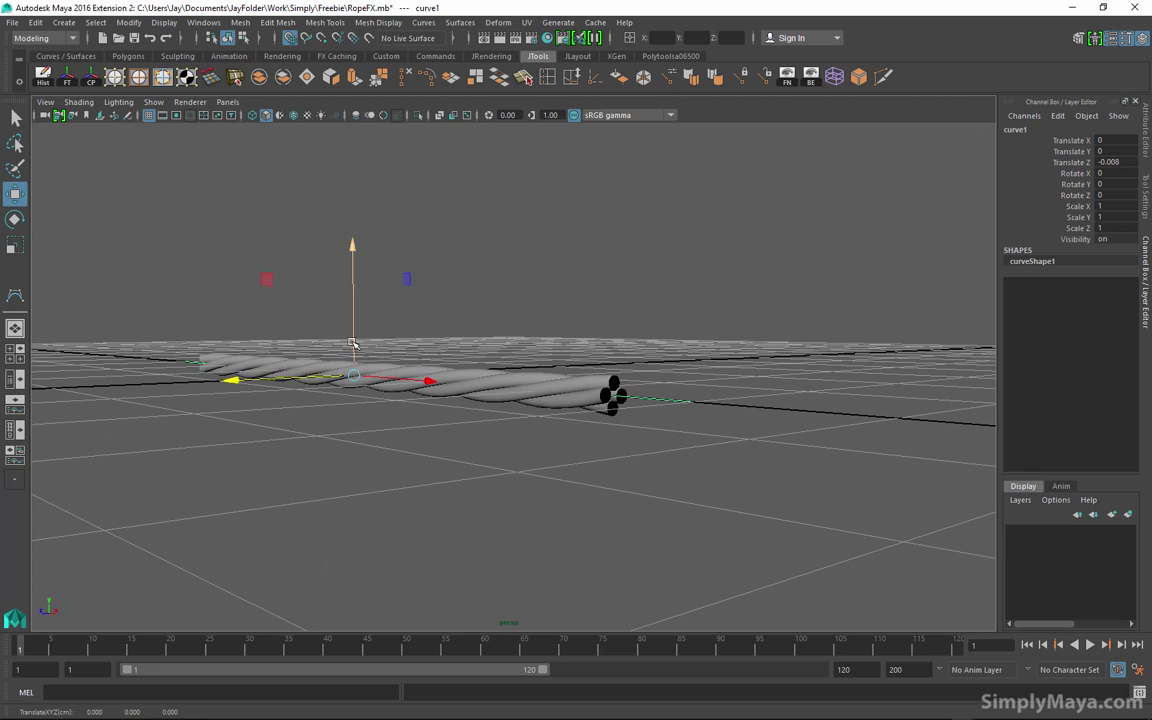
left_click(460, 285)
left_click_drag(460, 285, 581, 321, "alt")
middle_click_drag(581, 321, 418, 341, "alt")
left_click_drag(418, 341, 622, 356, "alt")
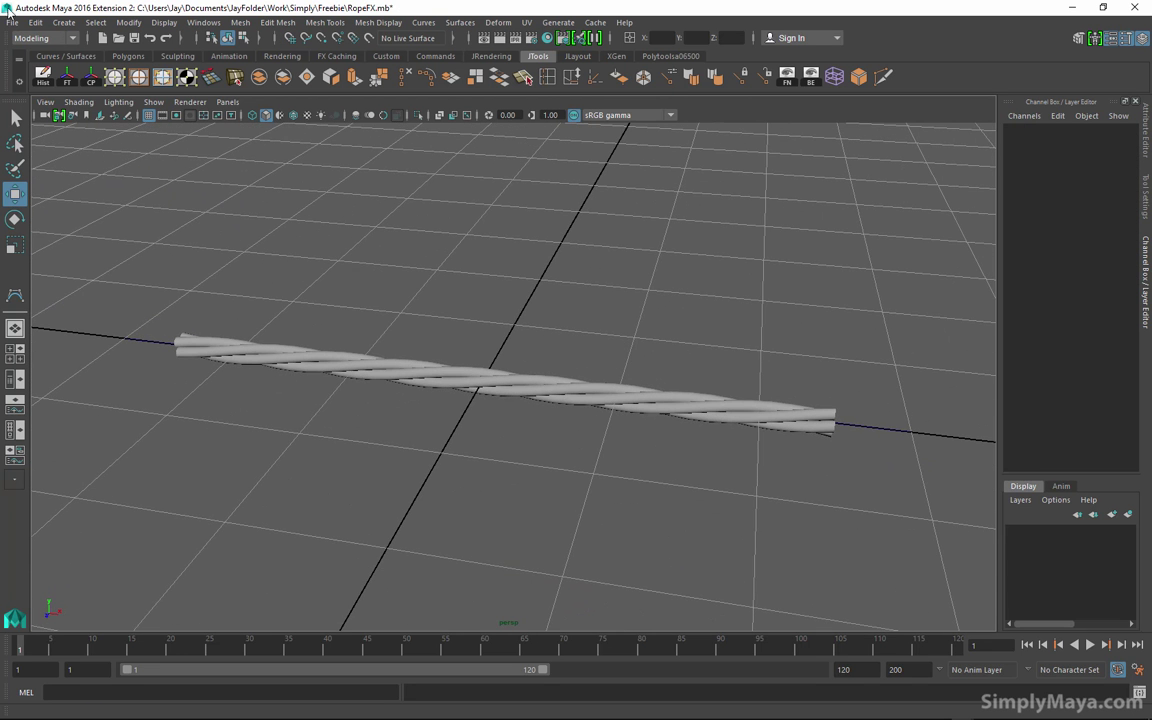
In the Animation menu set, apply Deform > Wire with the rope as shape and curve1 as wire.
left_click(45, 38)
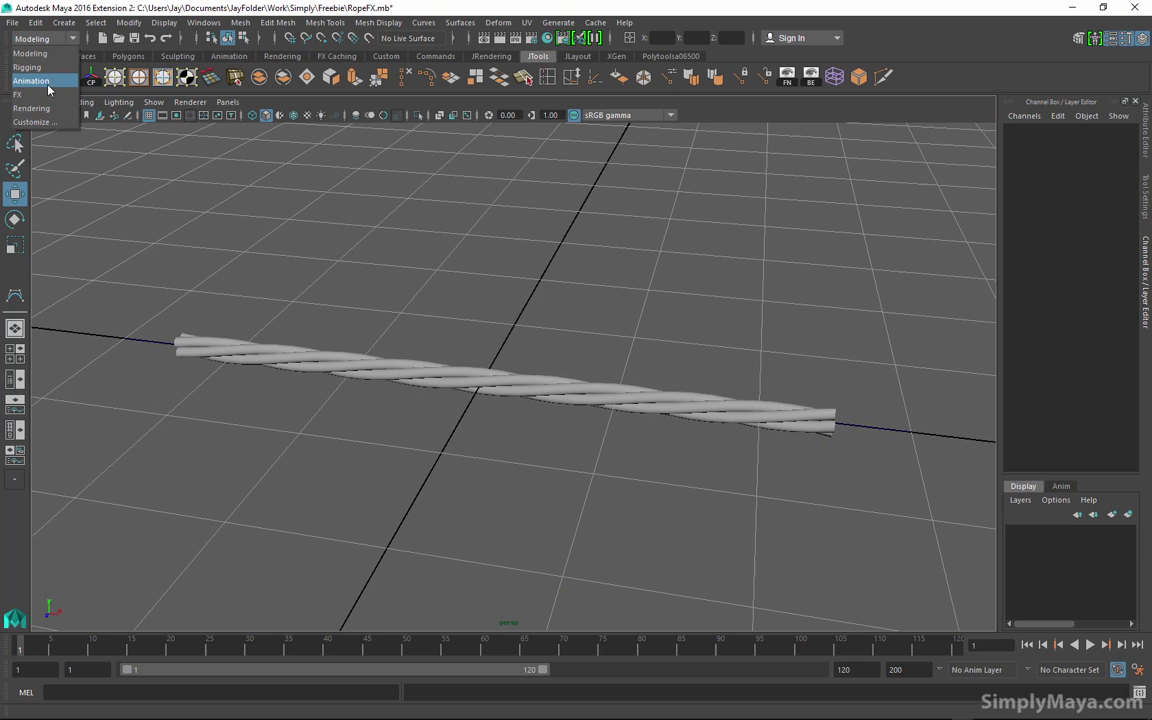
left_click(47, 82)
left_click_drag(437, 221, 414, 255, "alt")
left_click(347, 22)
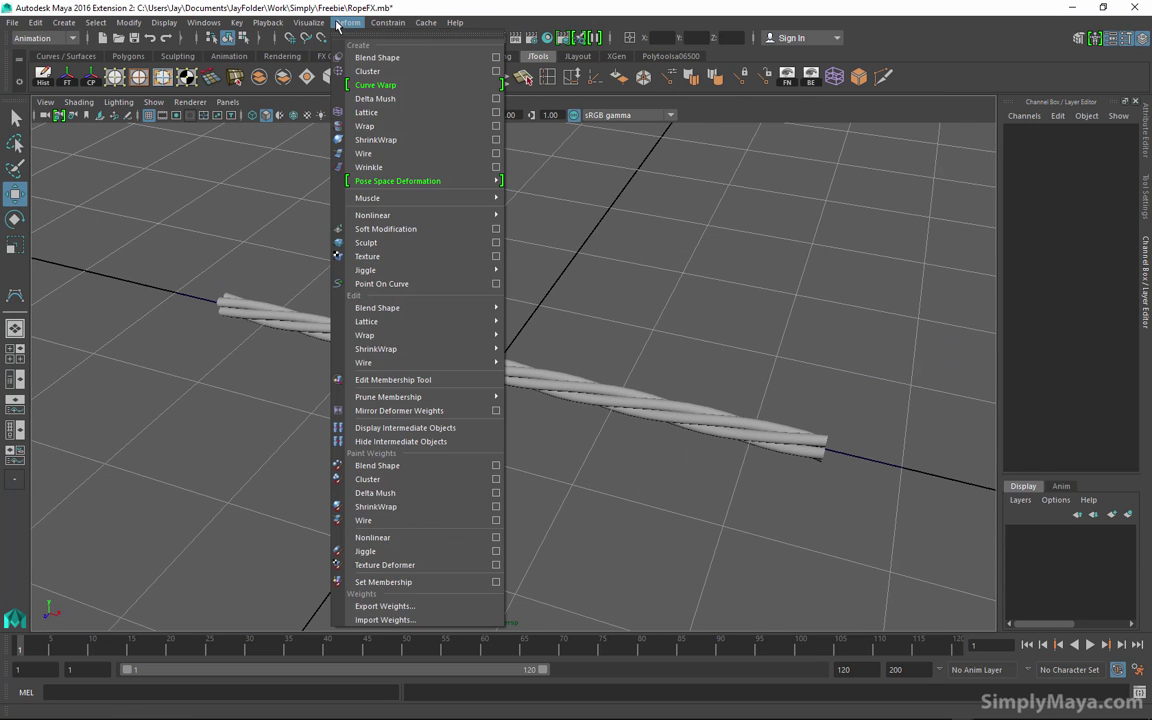
left_click(365, 154)
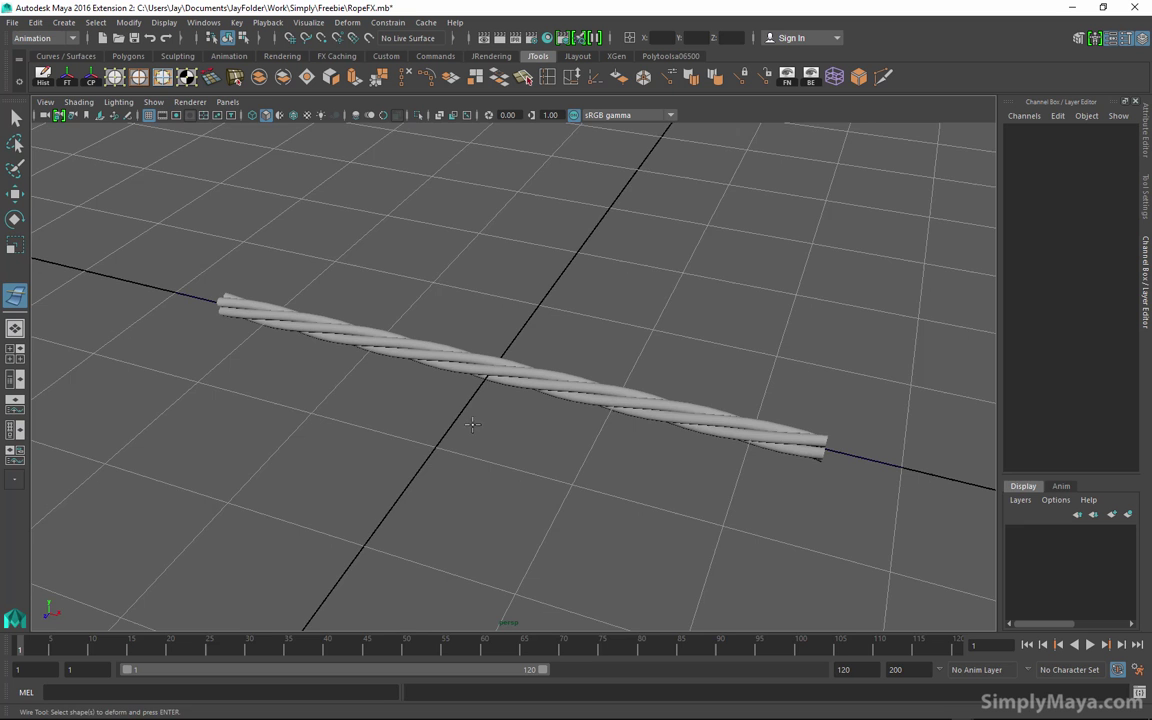
left_click_drag(425, 386, 703, 502, "alt")
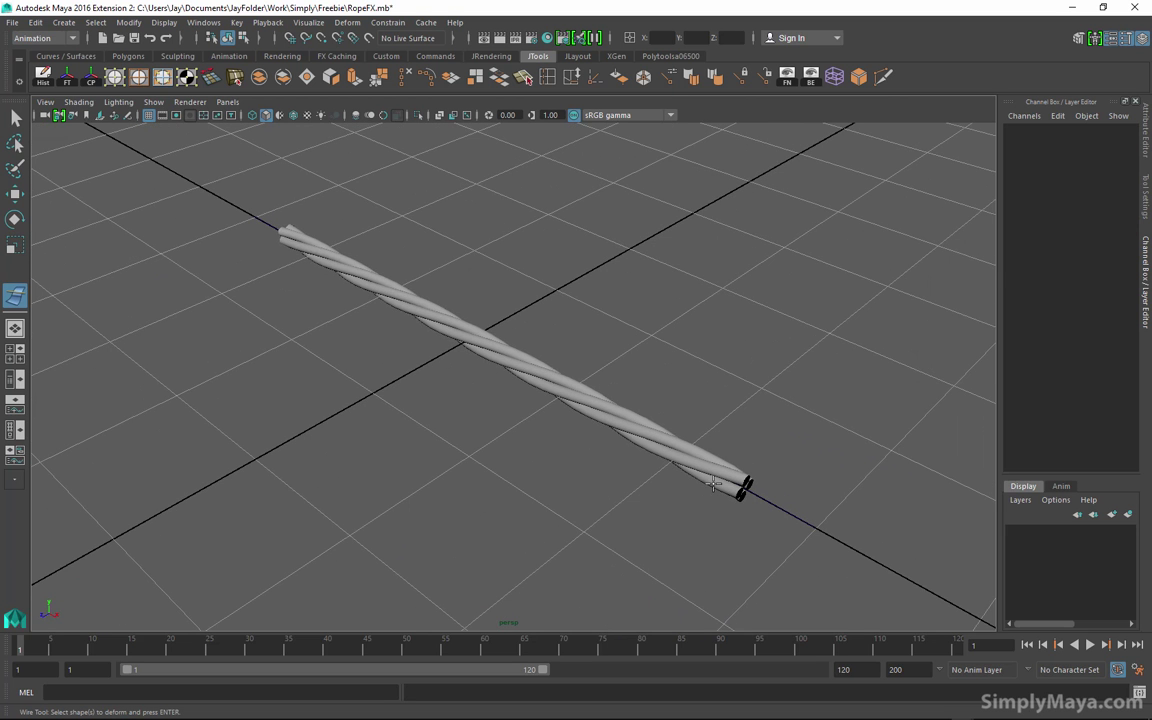
left_click(713, 484)
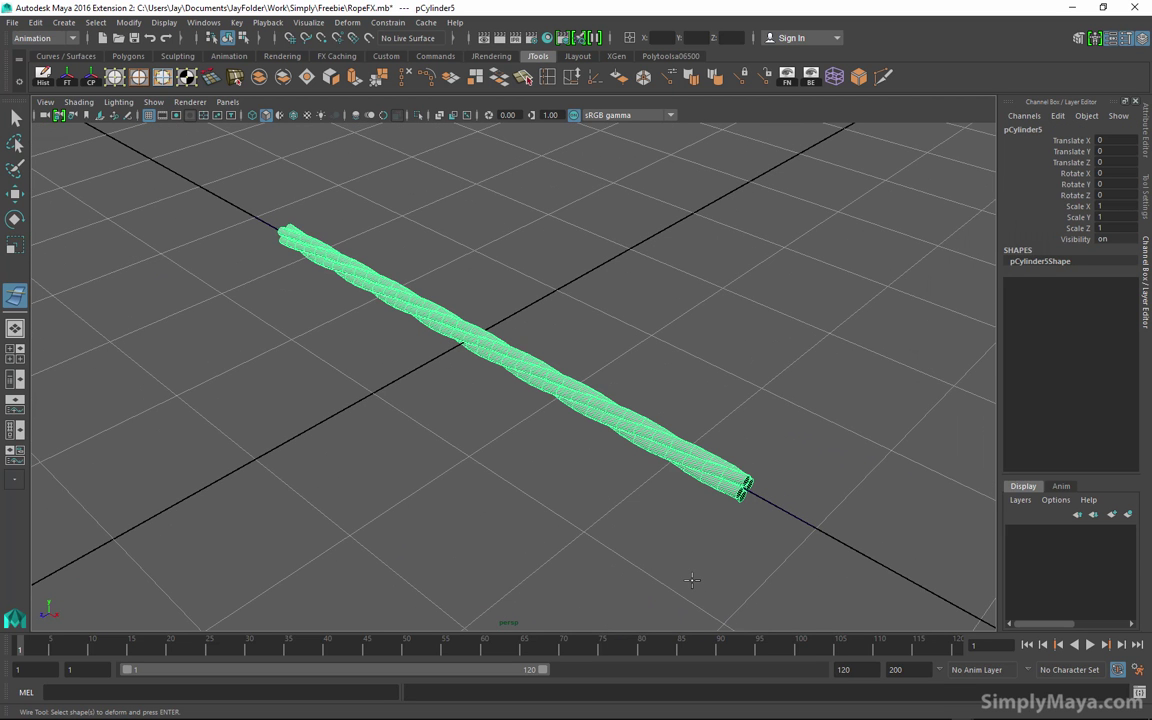
key("Return")
left_click(767, 501)
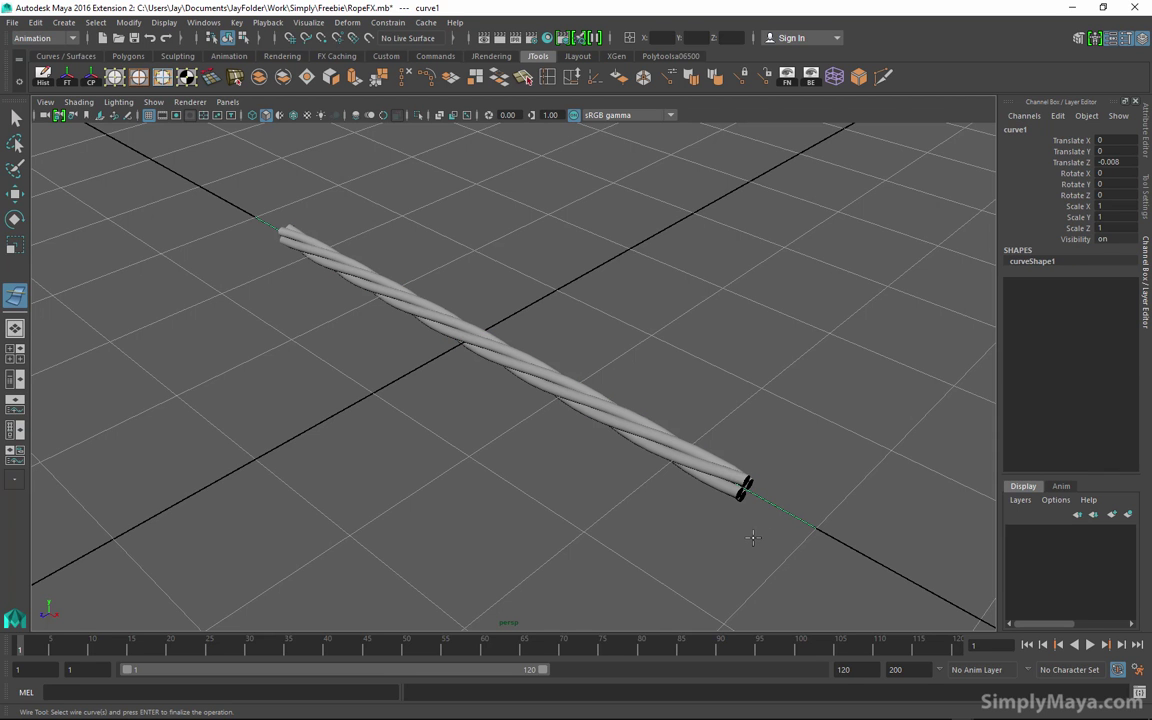
key("Return")
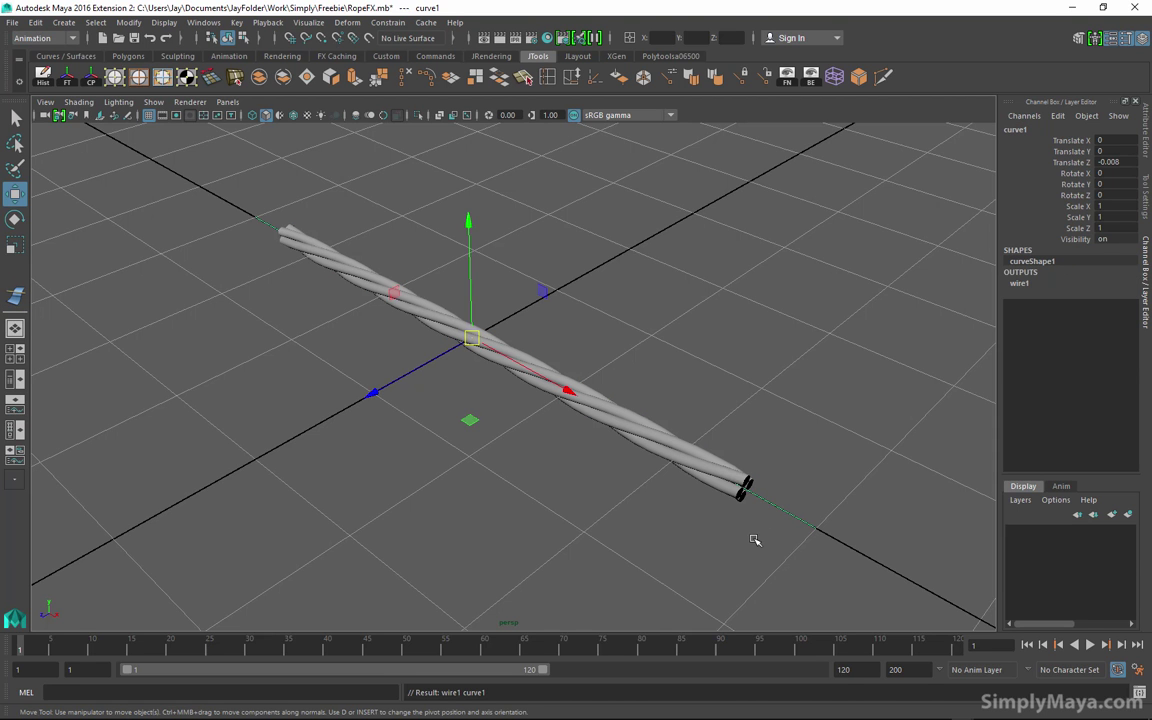
Check the wire curve along the rope in wireframe, then return to shaded display.
left_click(767, 447)
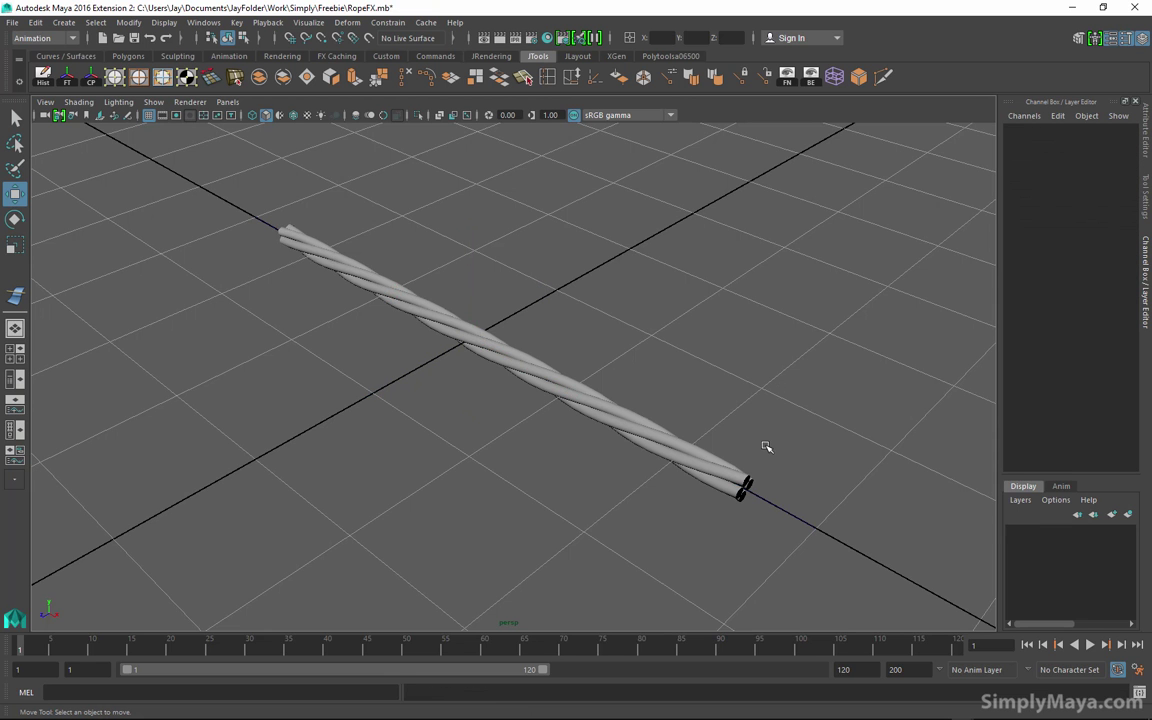
key("4")
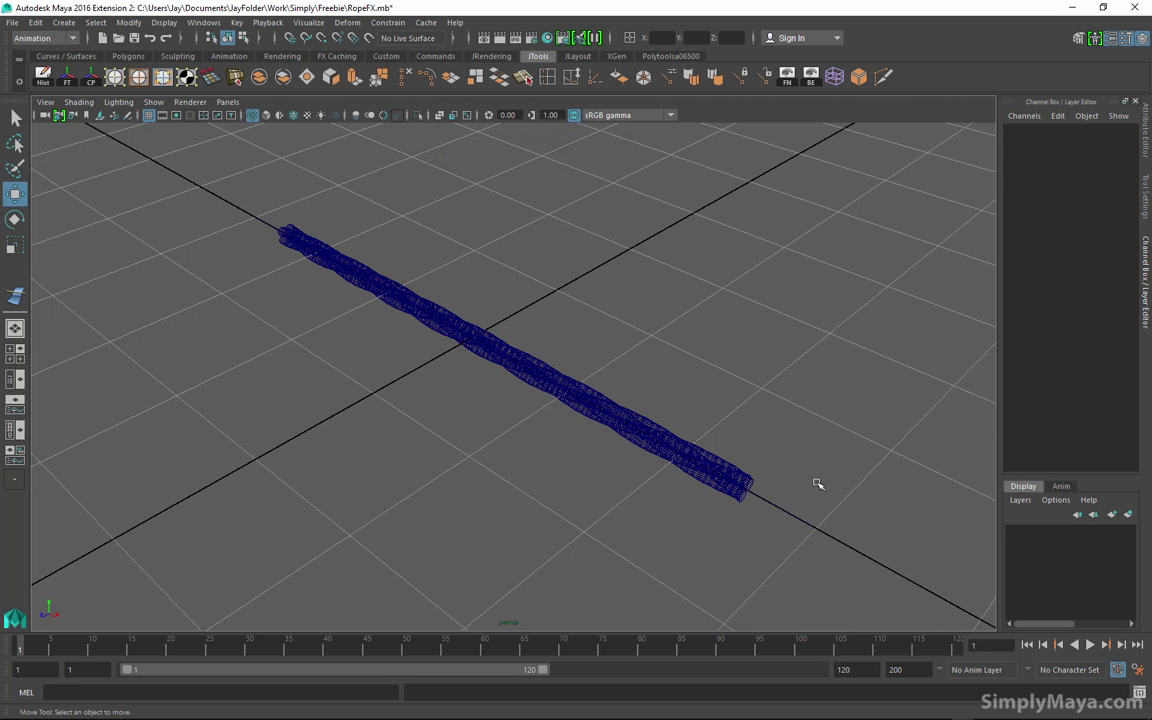
left_click_drag(816, 477, 771, 524)
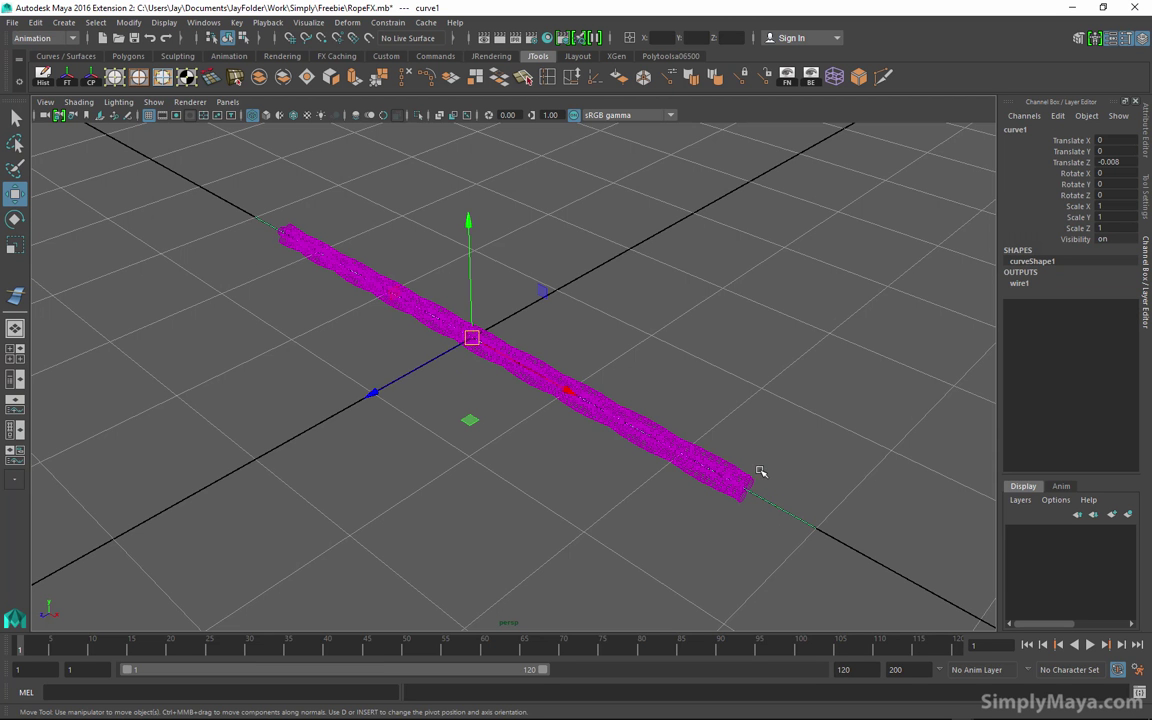
mouse_move(380, 391)
left_mouse_down("alt")
mouse_move(411, 380)
mouse_move(432, 393)
mouse_move(401, 393)
left_mouse_up("alt")
right_click_drag(401, 393, 438, 420, "alt")
left_click_drag(438, 420, 488, 457, "alt")
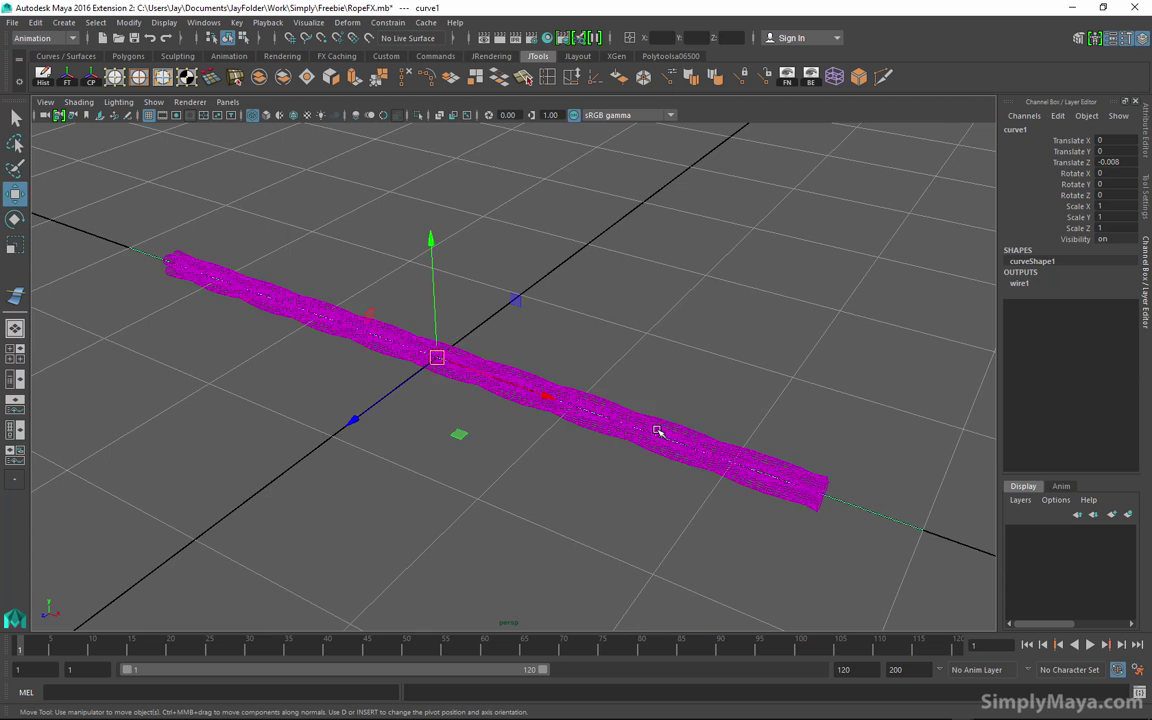
key("5")
left_click_drag(668, 426, 857, 503, "alt")
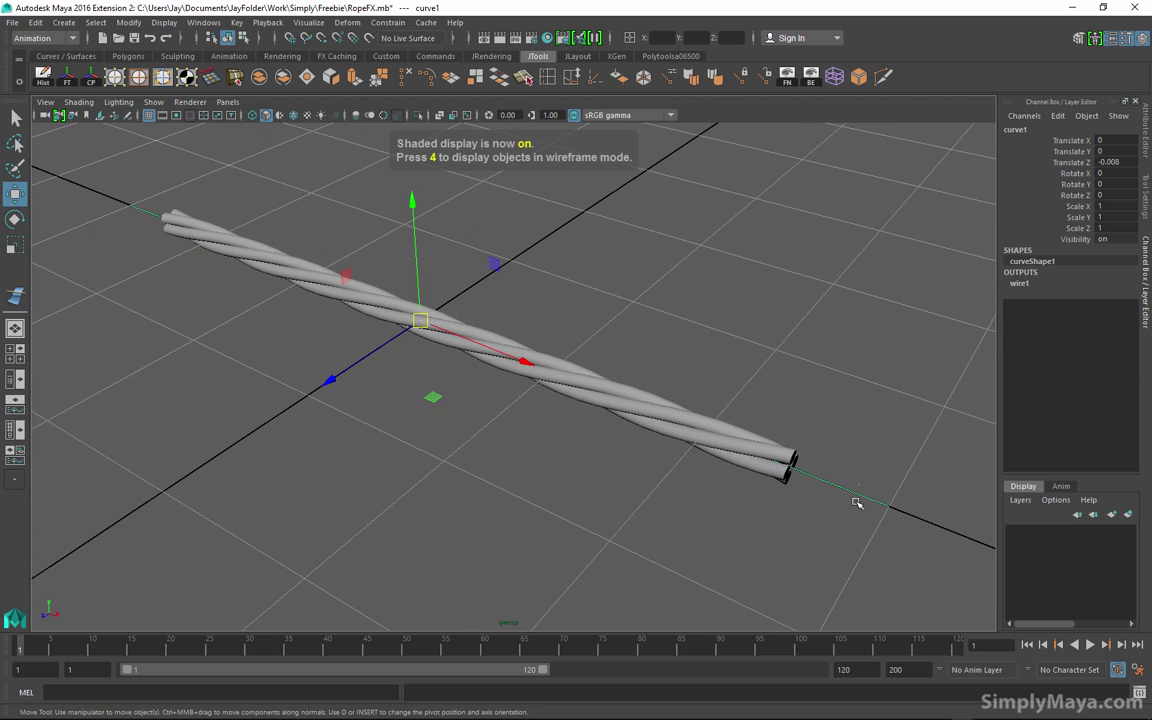
right_click_drag(859, 499, 781, 356)
left_click(888, 506)
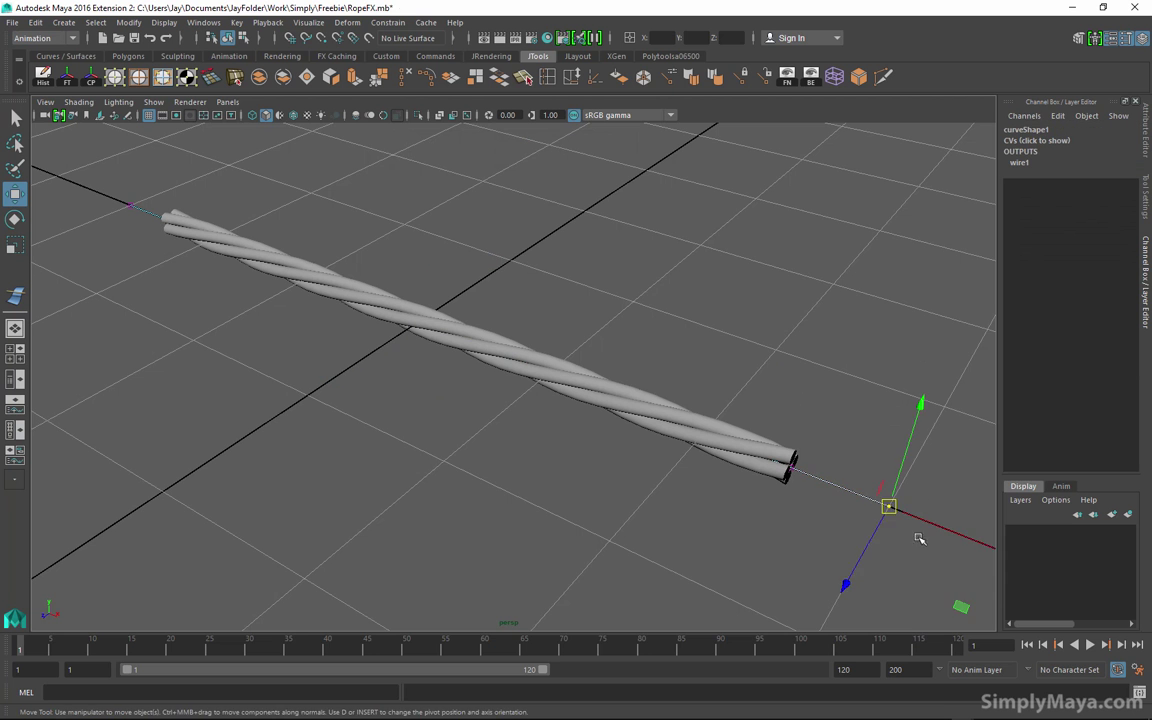
left_click_drag(887, 504, 863, 642)
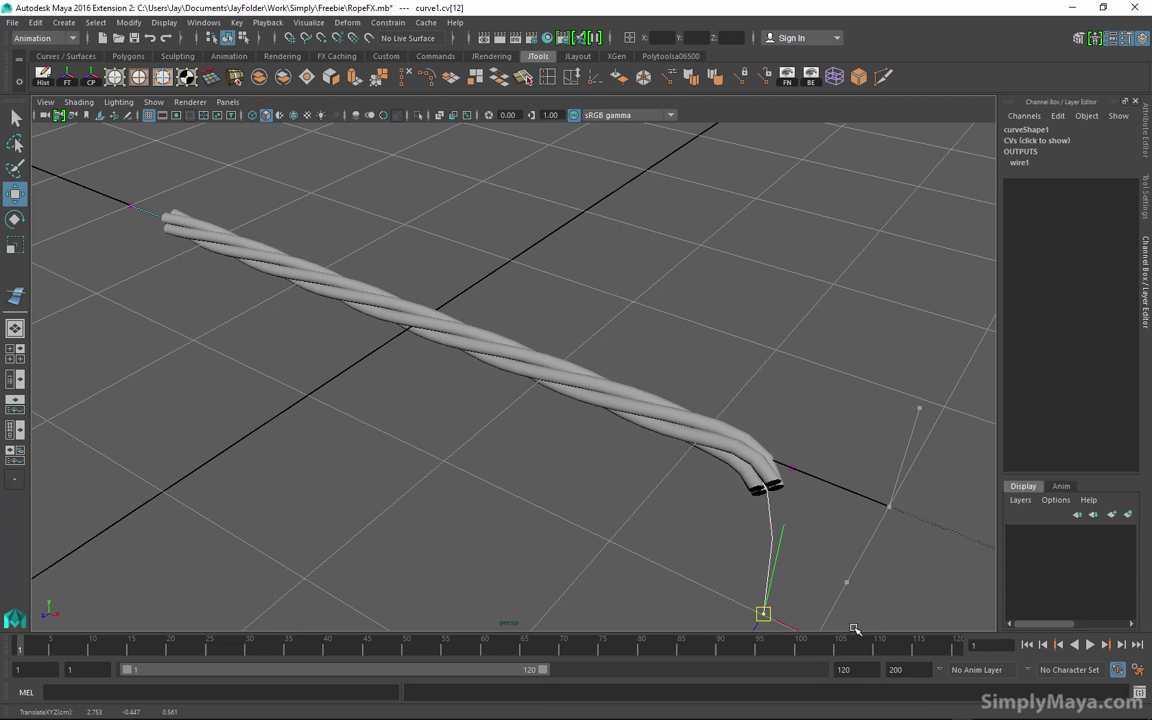
left_click_drag(763, 612, 951, 538)
left_click_drag(689, 455, 650, 495, "alt")
left_click_drag(849, 431, 654, 189)
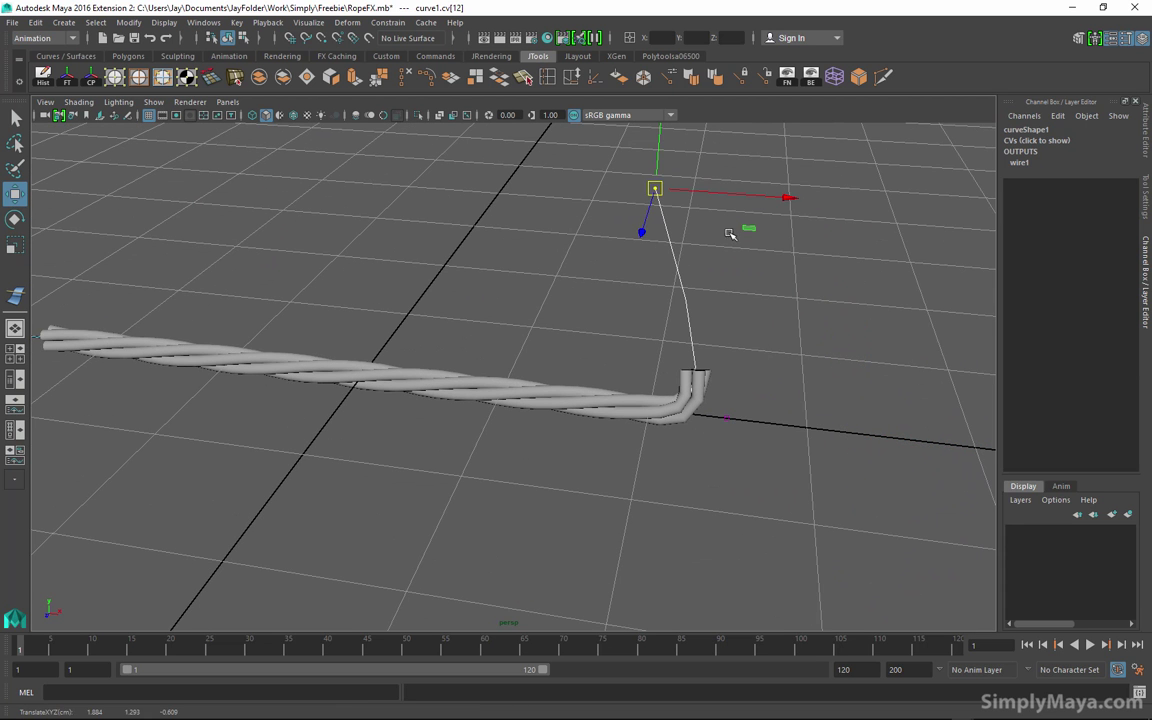
left_click_drag(725, 420, 586, 226)
left_click_drag(650, 350, 707, 366, "alt")
left_click_drag(707, 366, 508, 318)
left_click_drag(682, 374, 860, 385, "alt")
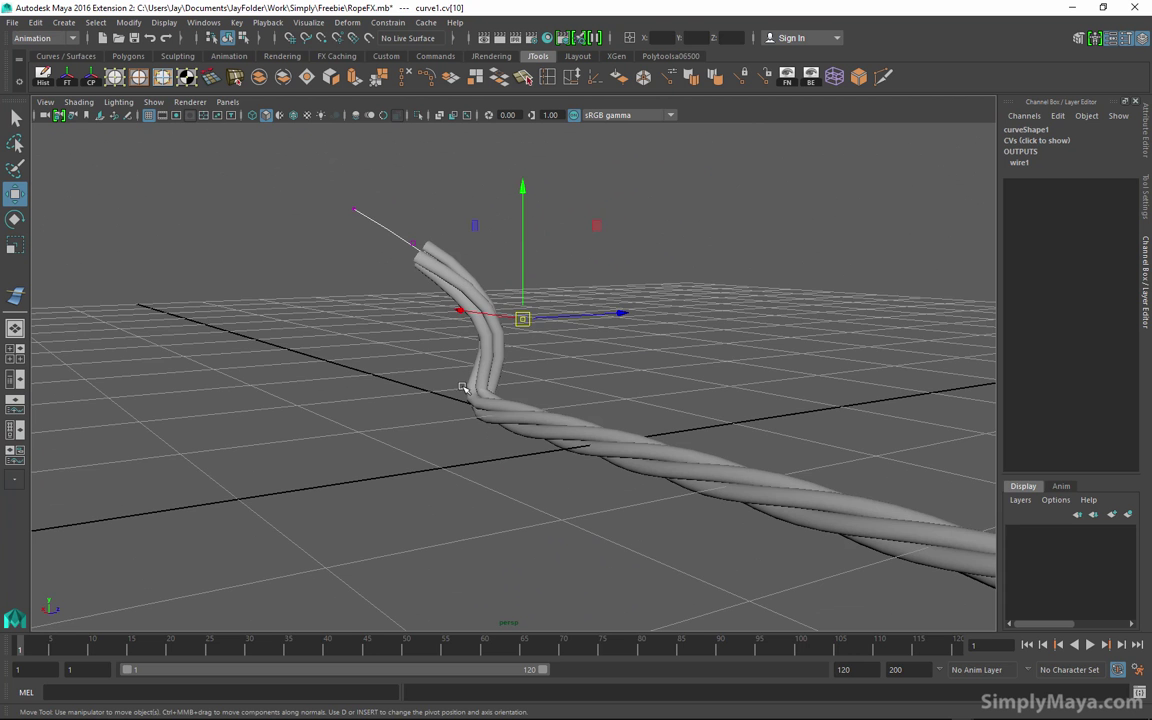
left_click_drag(501, 428, 471, 380, "alt")
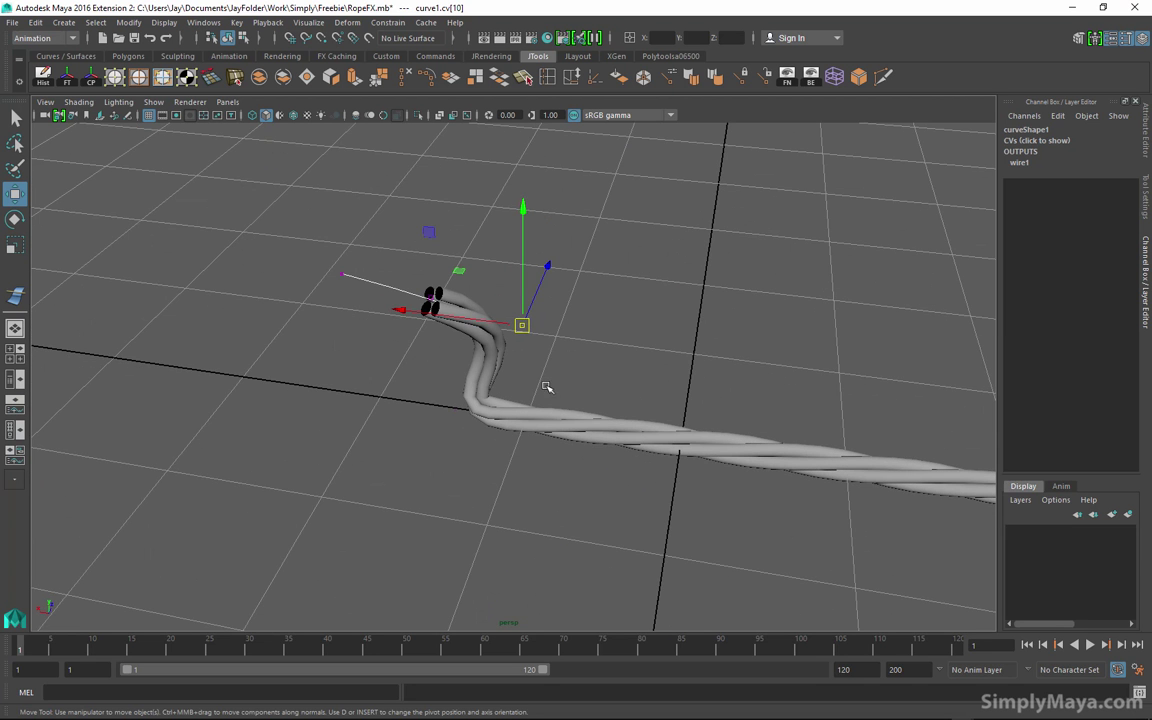
left_click_drag(546, 387, 480, 370, "alt")
left_click(455, 413)
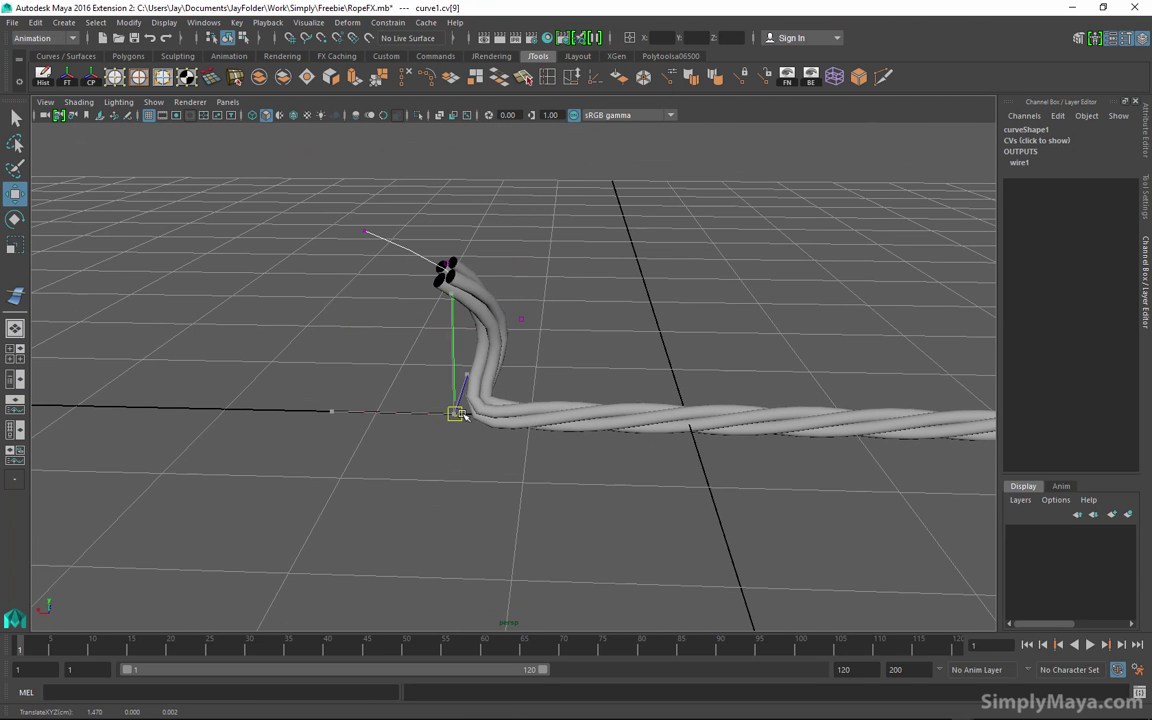
left_click_drag(462, 416, 623, 444)
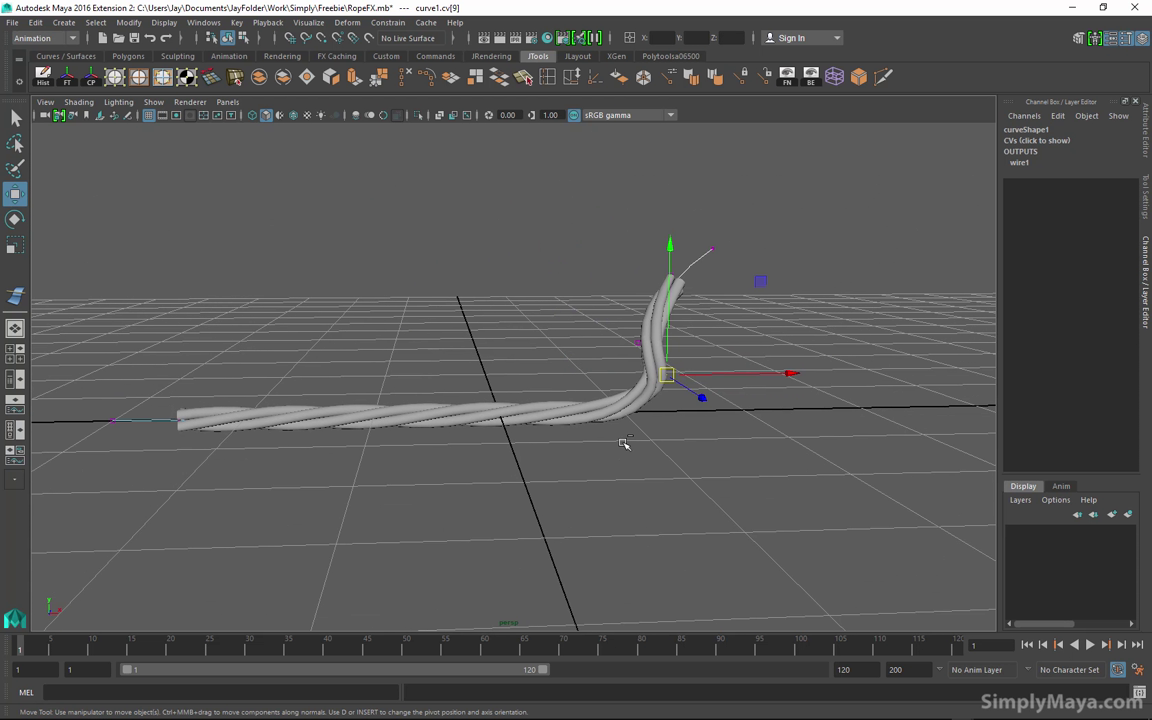
left_click_drag(705, 265, 706, 262)
left_click_drag(708, 250, 608, 243)
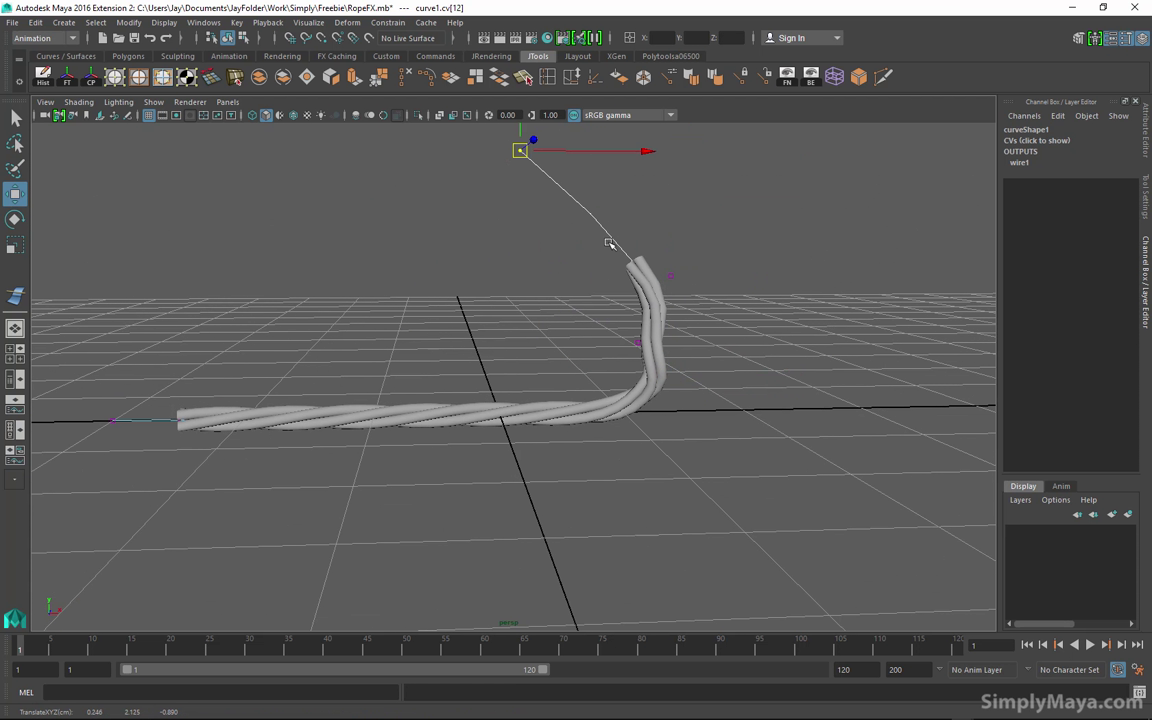
left_click(670, 274)
left_click_drag(668, 275, 566, 150)
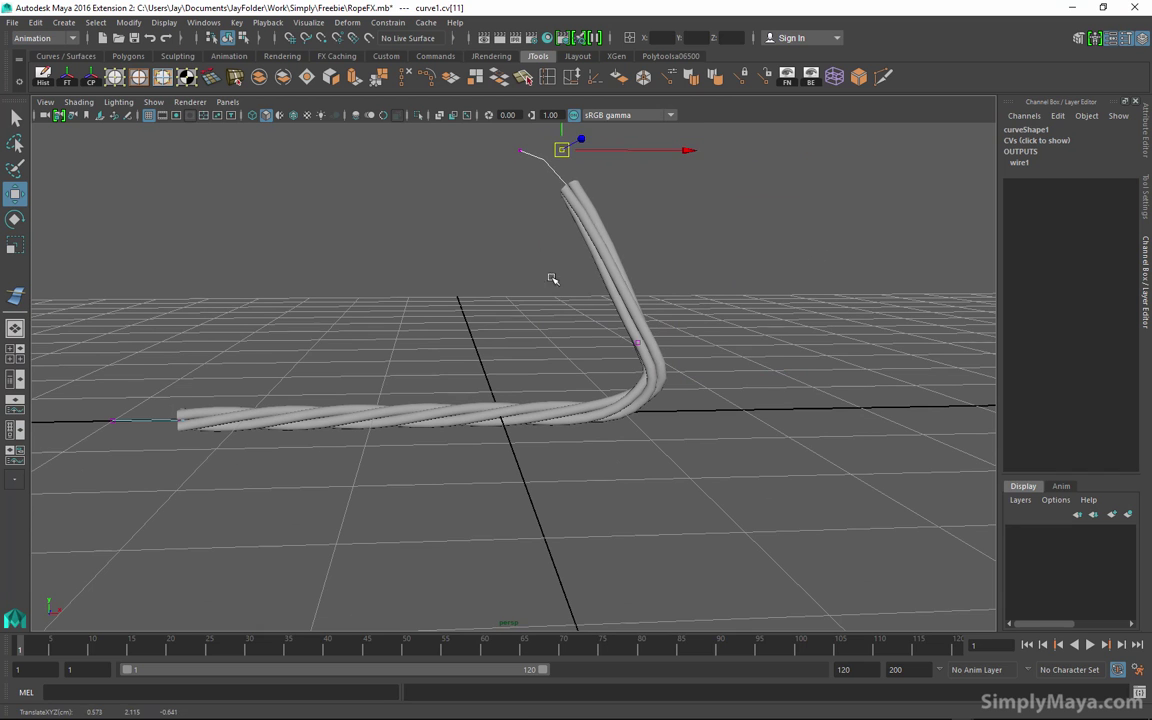
left_click_drag(551, 278, 658, 354)
middle_click_drag(648, 198, 778, 244)
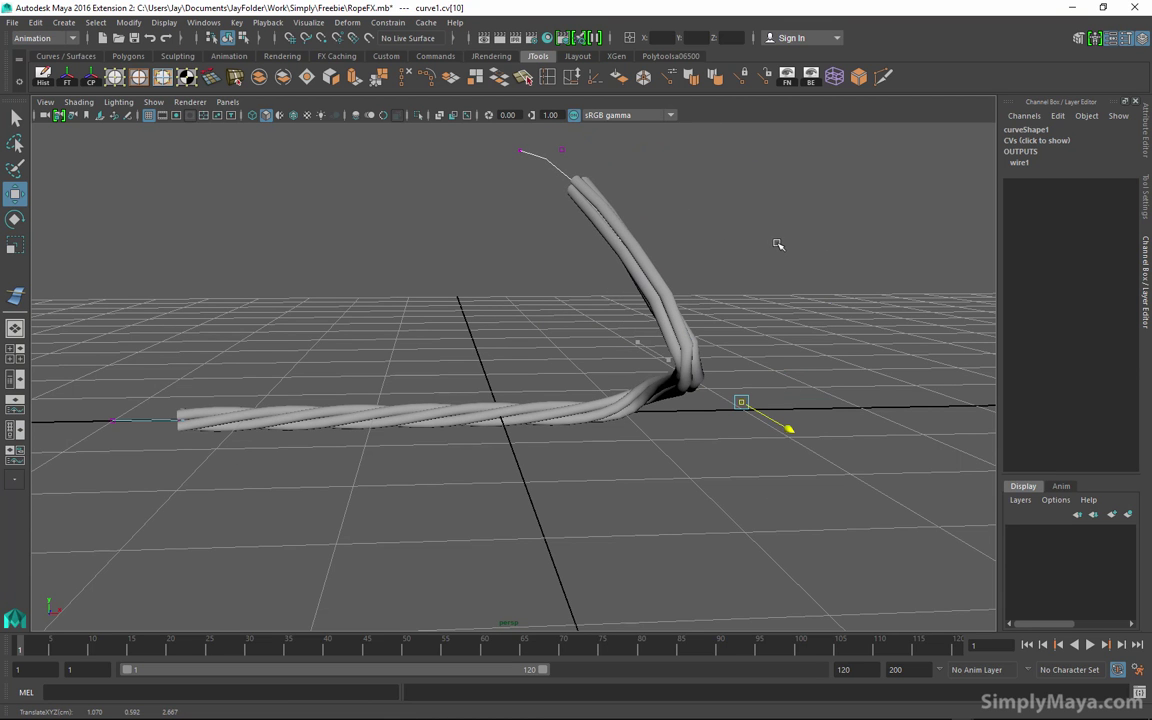
key("ctrl+z")
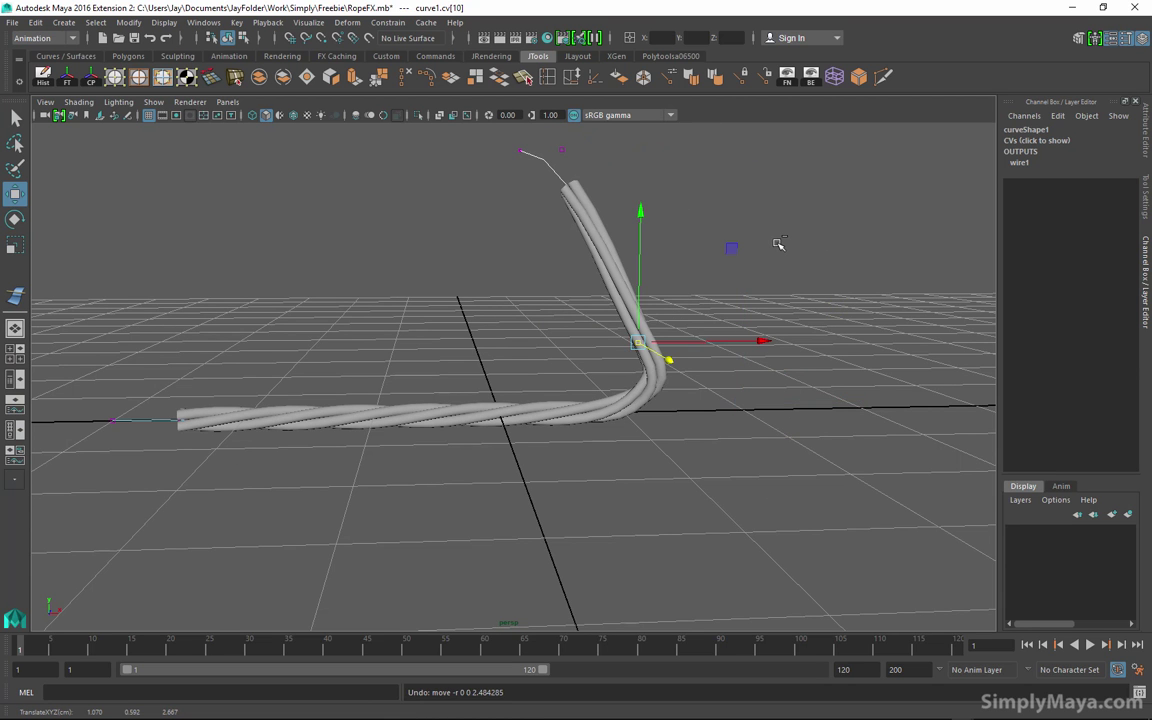
key("ctrl+z")
key("ctrl+z")
key("ctrl+z")
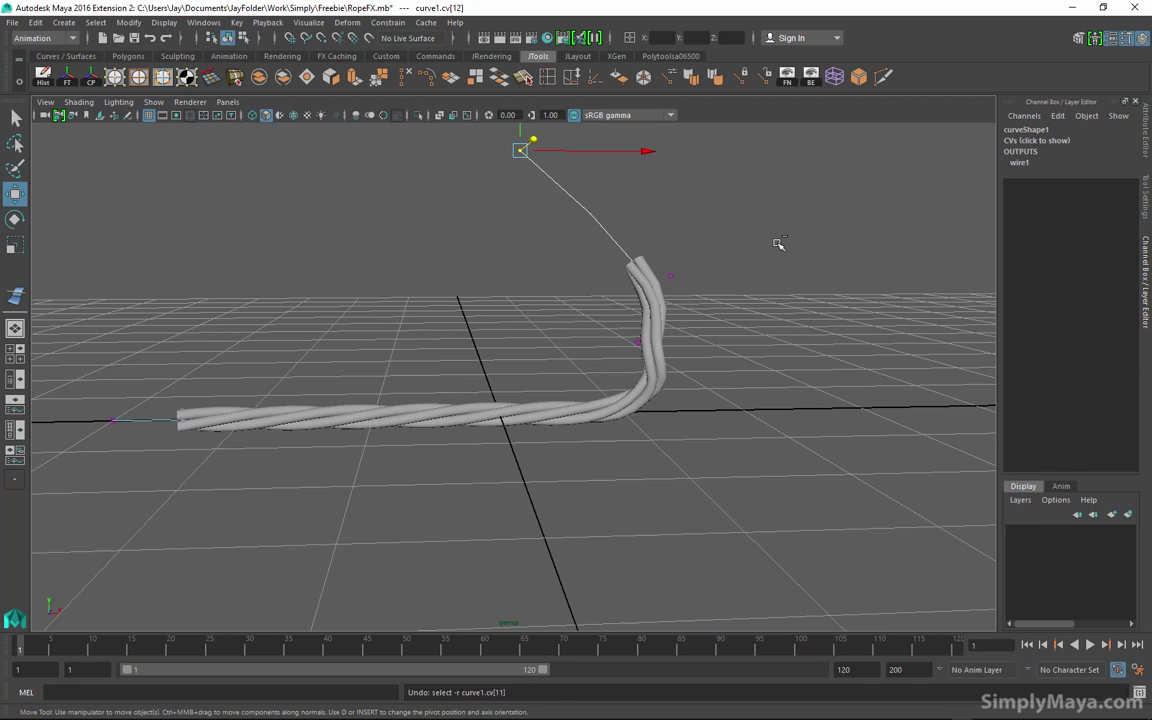
key("ctrl+z")
key("ctrl+z")
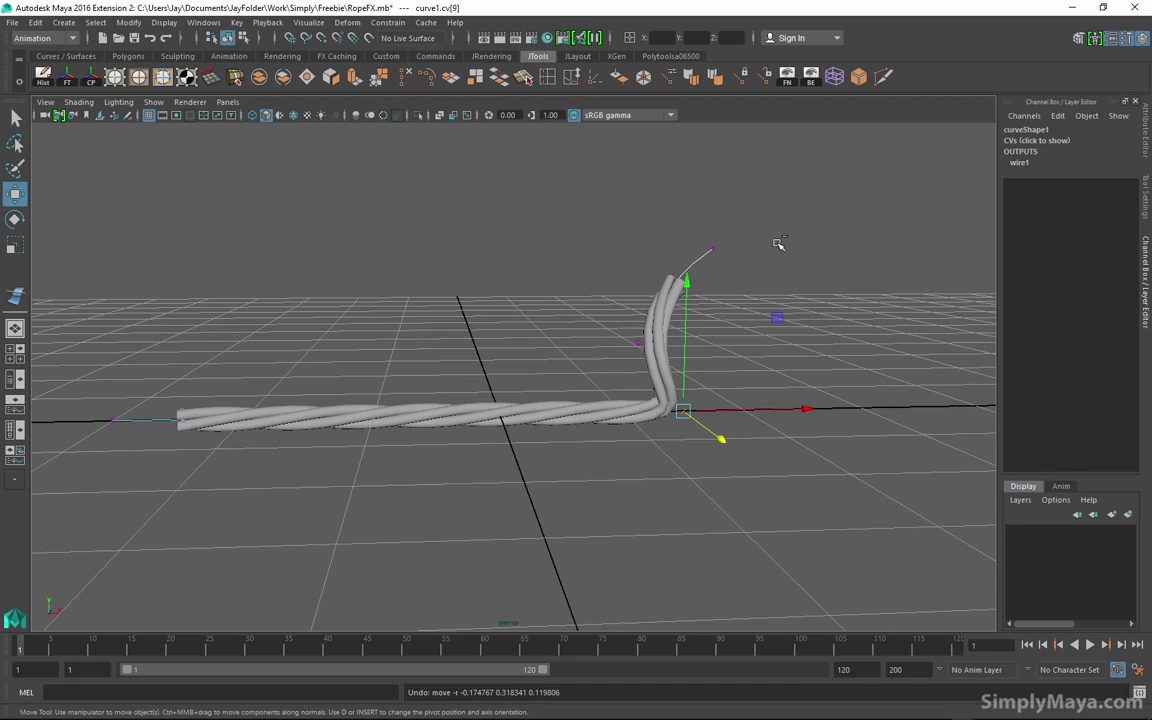
key("ctrl+z")
key("ctrl+z")
key("ctrl+z")
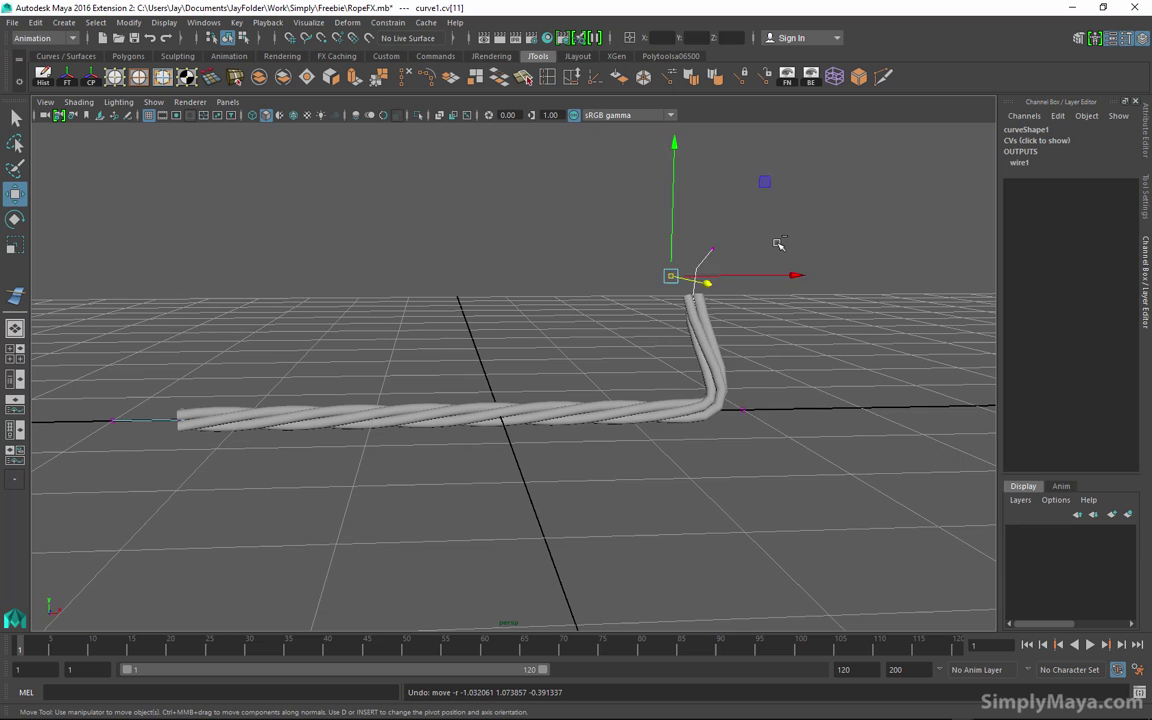
key("ctrl+z")
key("ctrl+z")
key("ctrl+z")
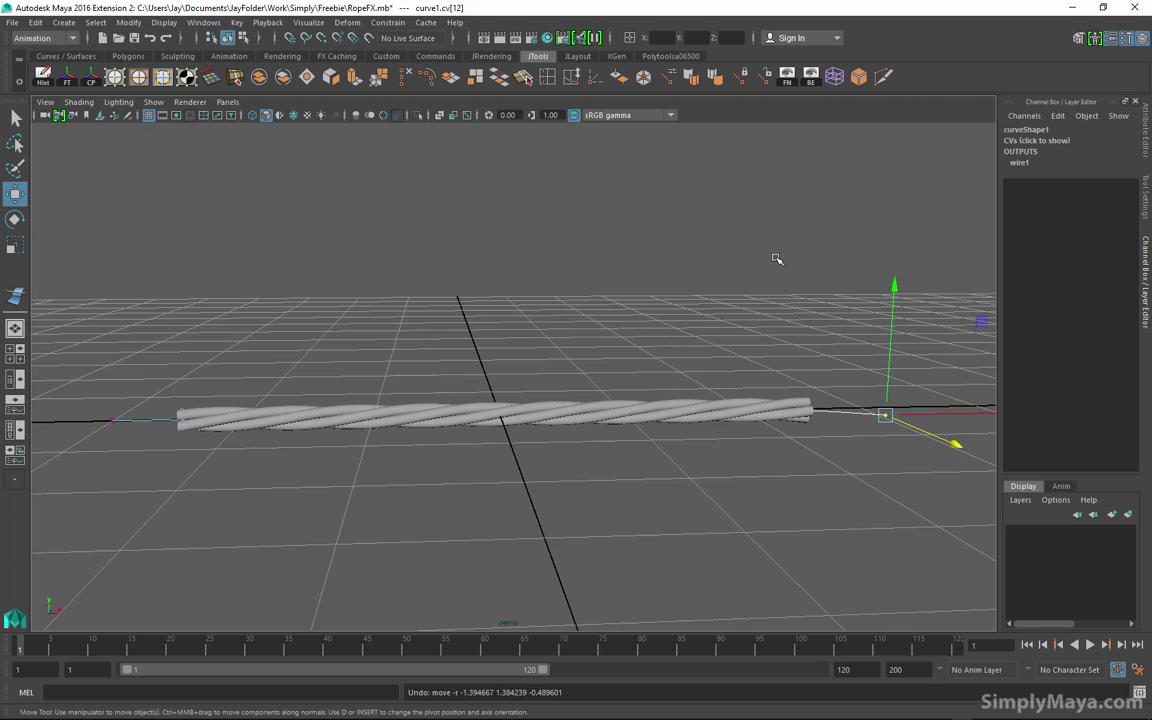
left_click_drag(742, 510, 517, 446, "alt")
Switch to the Modeling menu set and apply Curves > Lock Length to curve1, then reselect it.
key("F8")
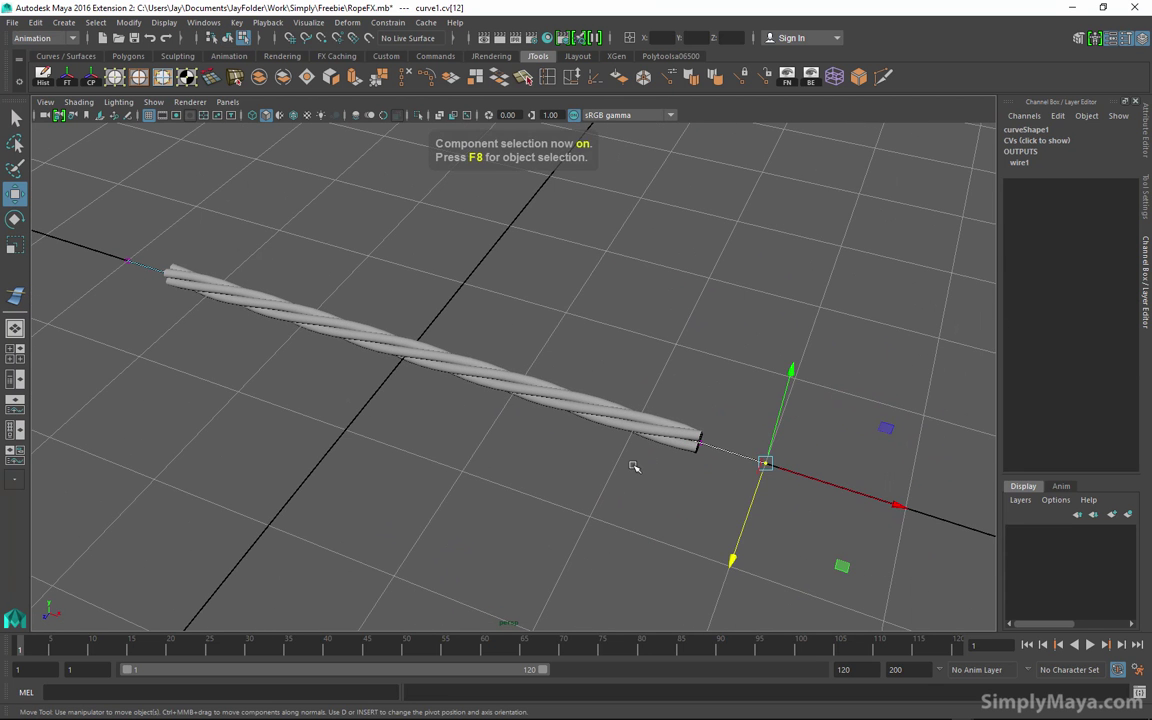
key("F8")
left_click(72, 38)
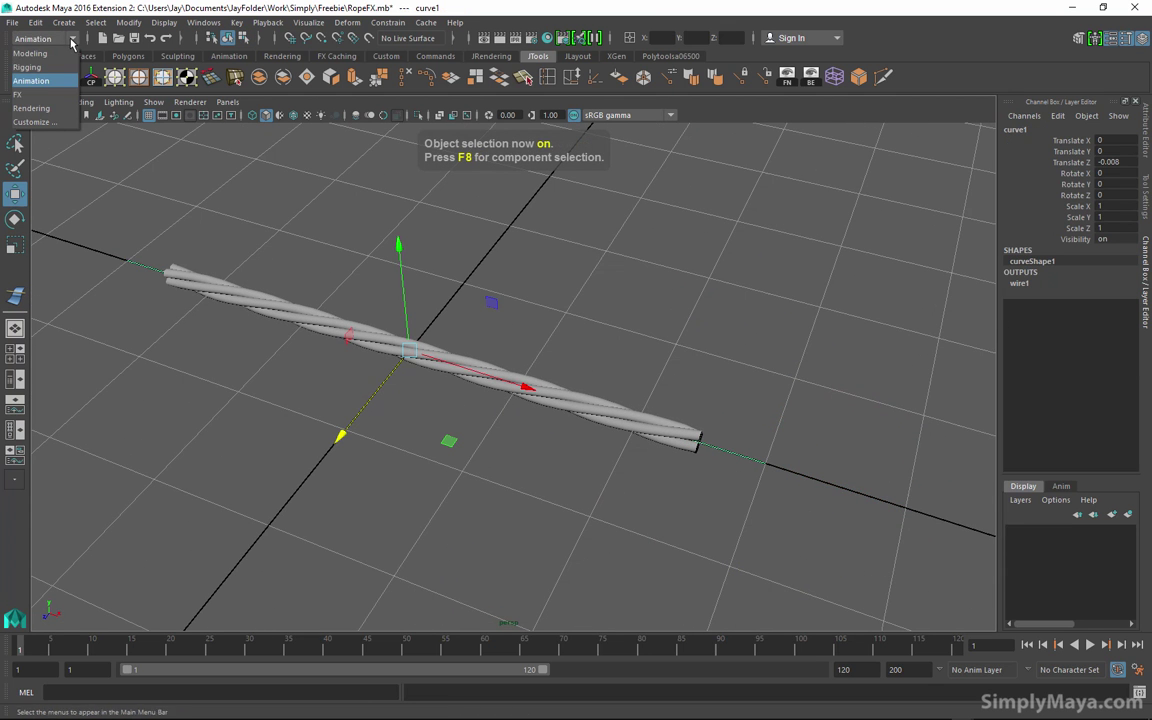
left_click(43, 56)
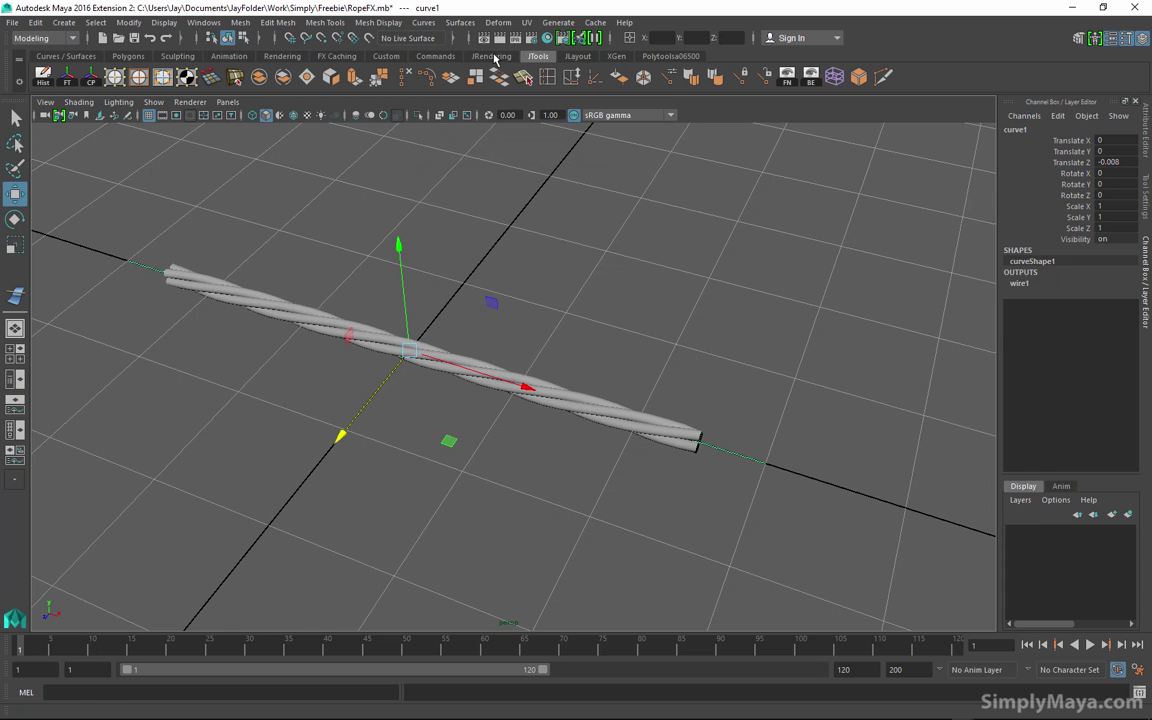
left_click(425, 22)
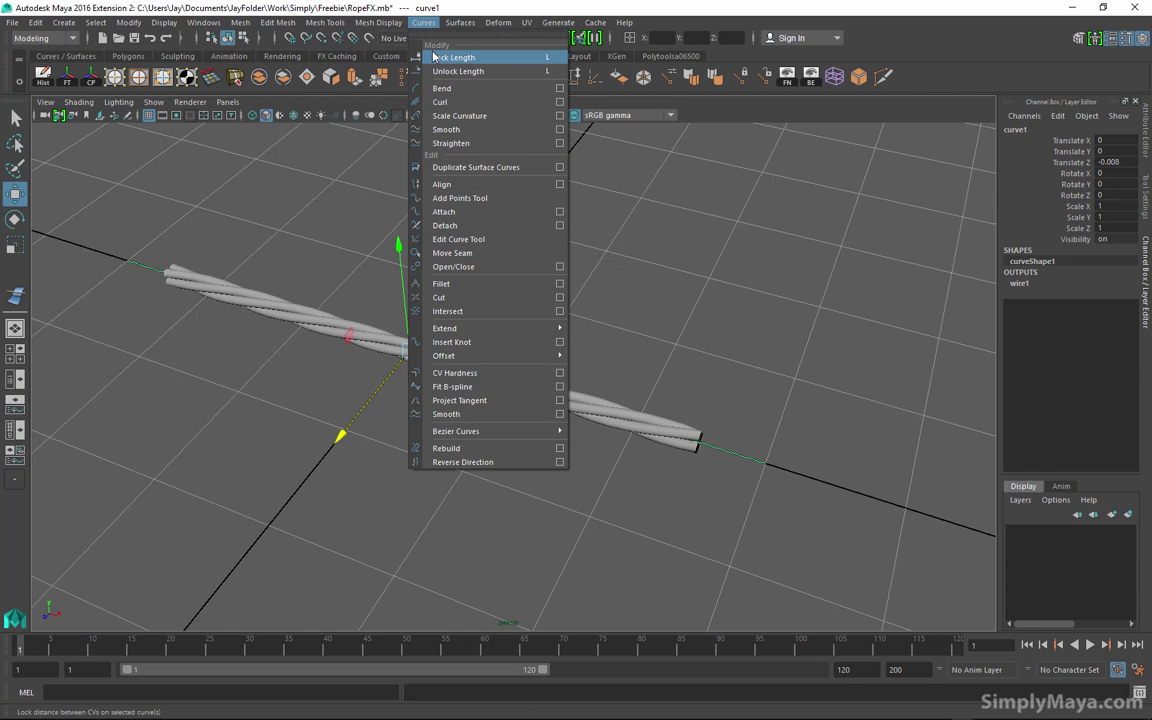
left_click(455, 59)
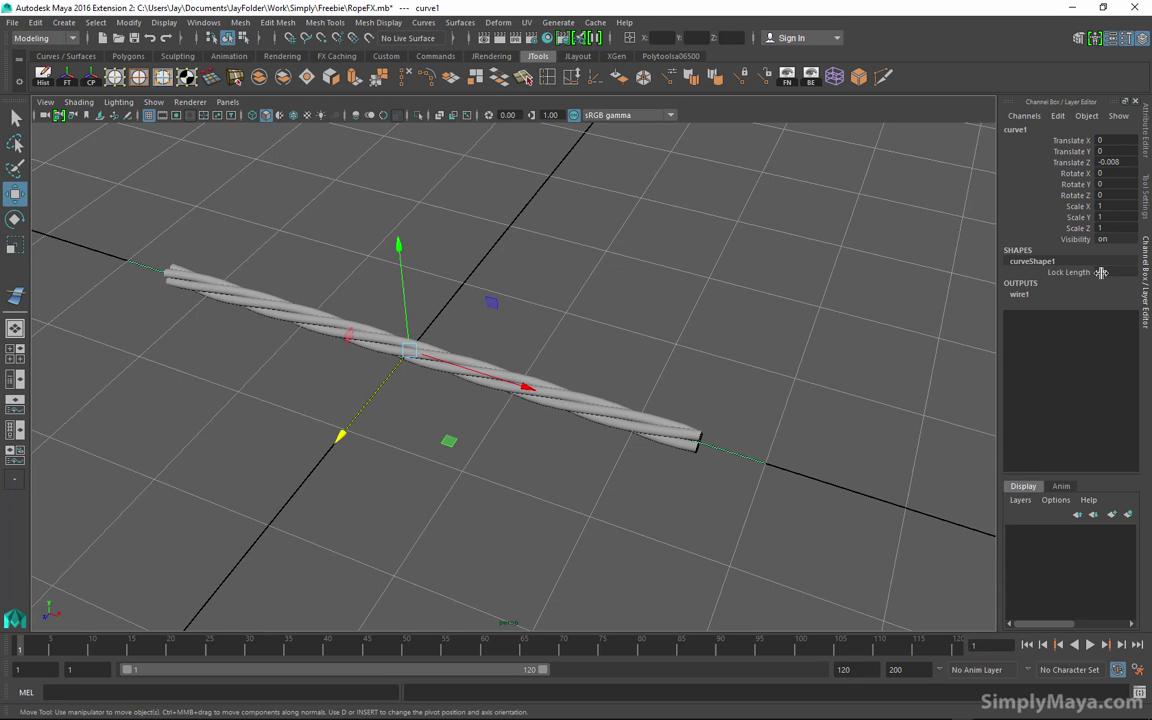
left_click(761, 408)
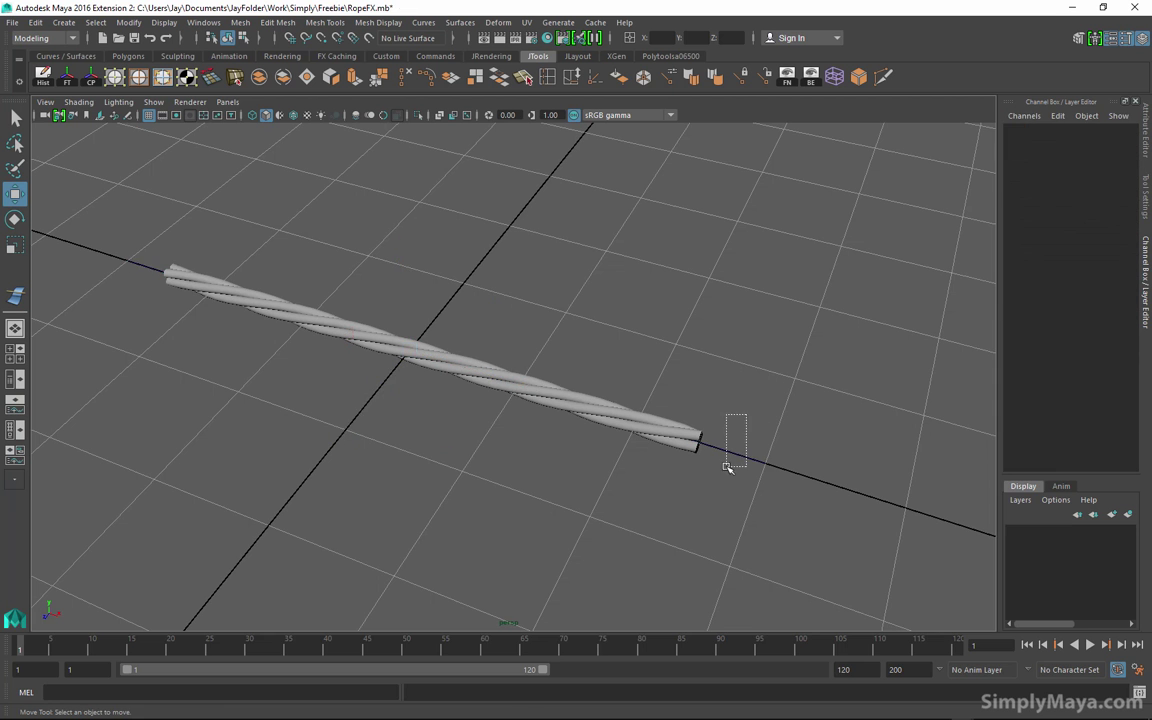
left_click_drag(727, 467, 727, 467)
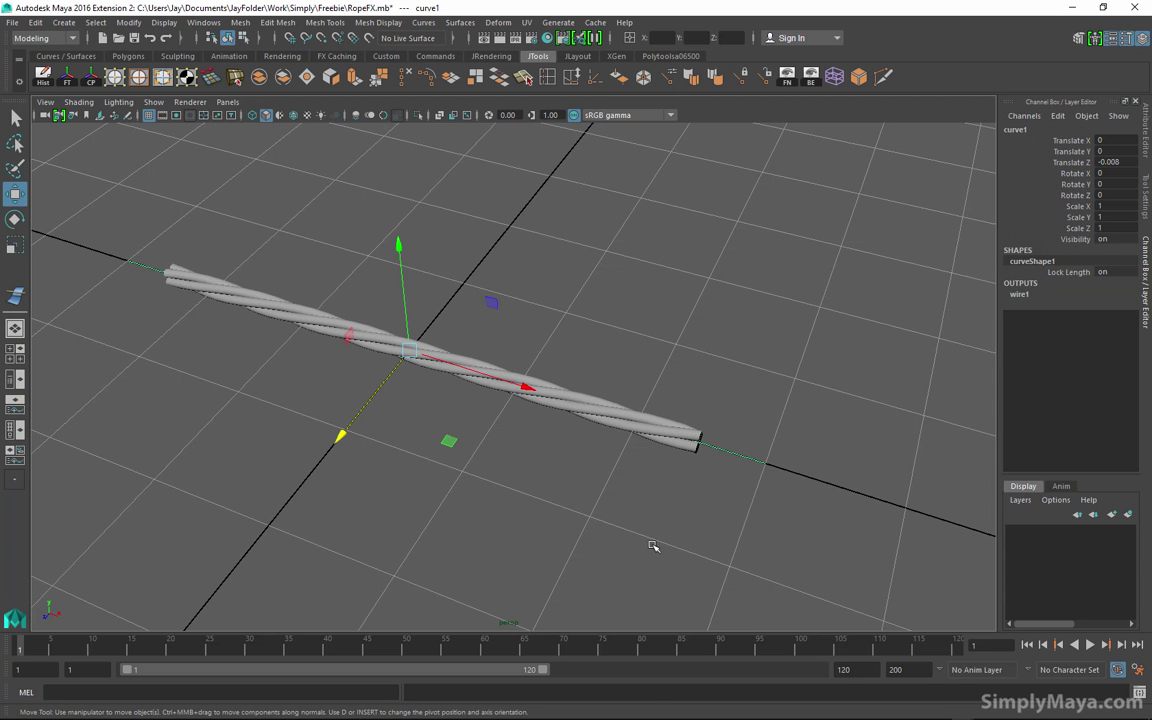
left_click_drag(685, 525, 117, 369, "alt")
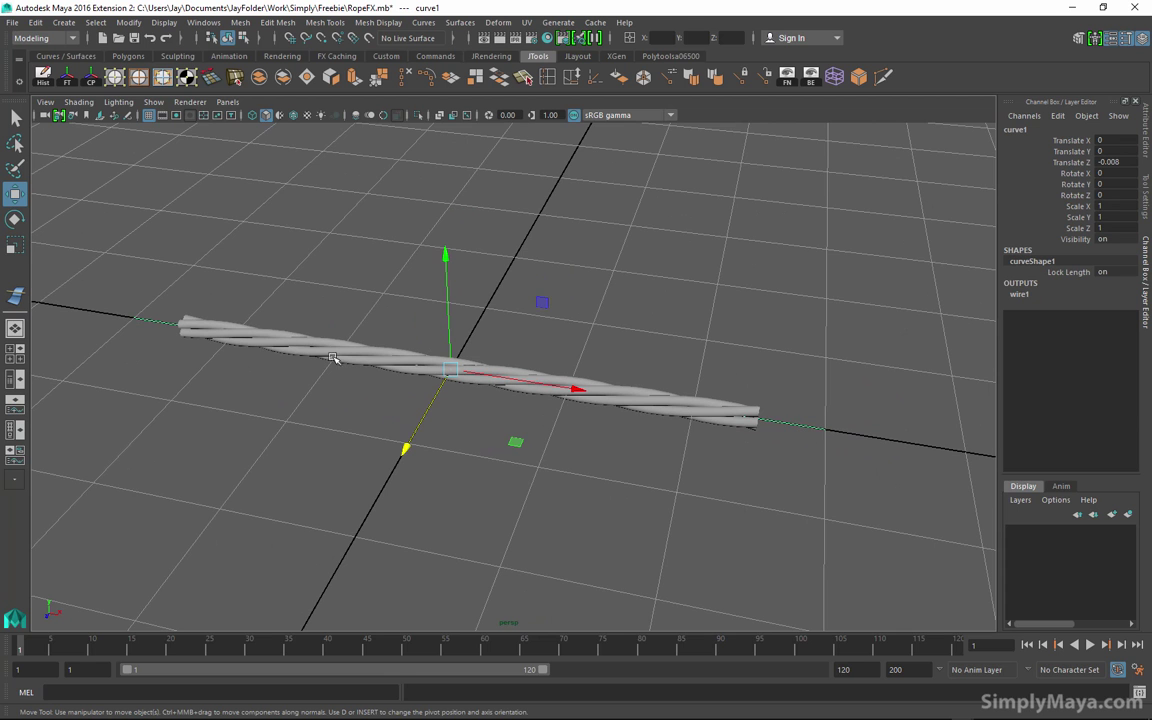
left_click_drag(797, 436, 584, 457, "alt")
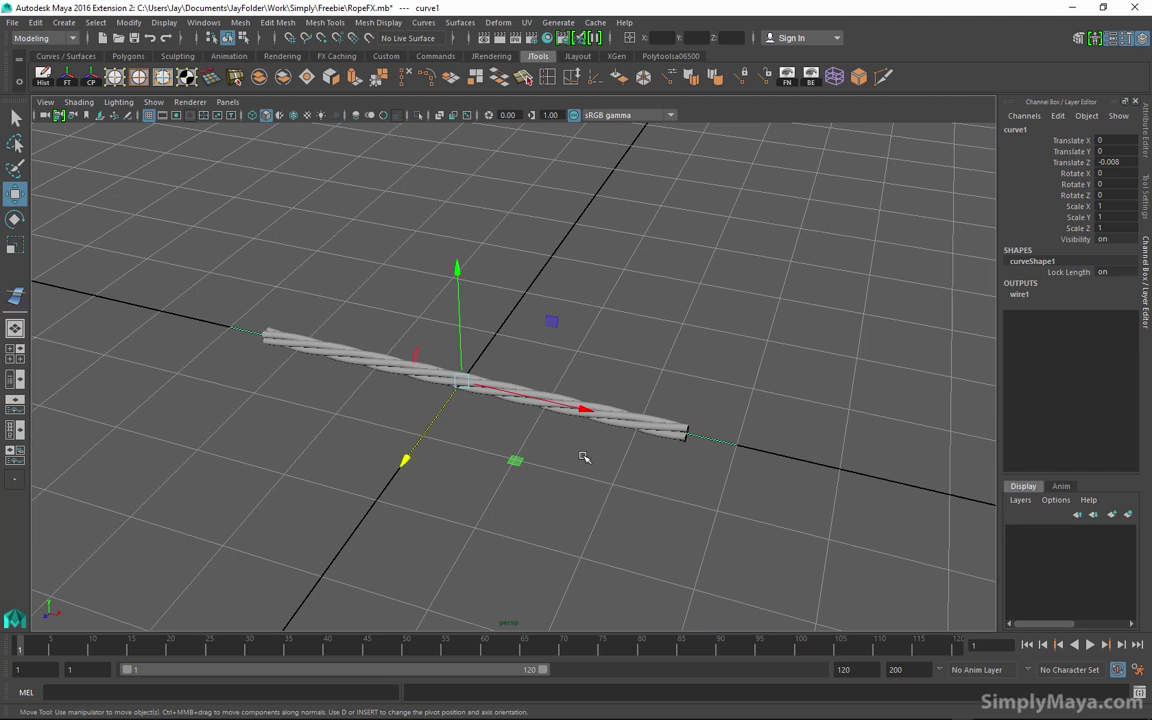
Select curve1's end control vertex and drag it up to curl the rope, then undo the move.
right_click(709, 437)
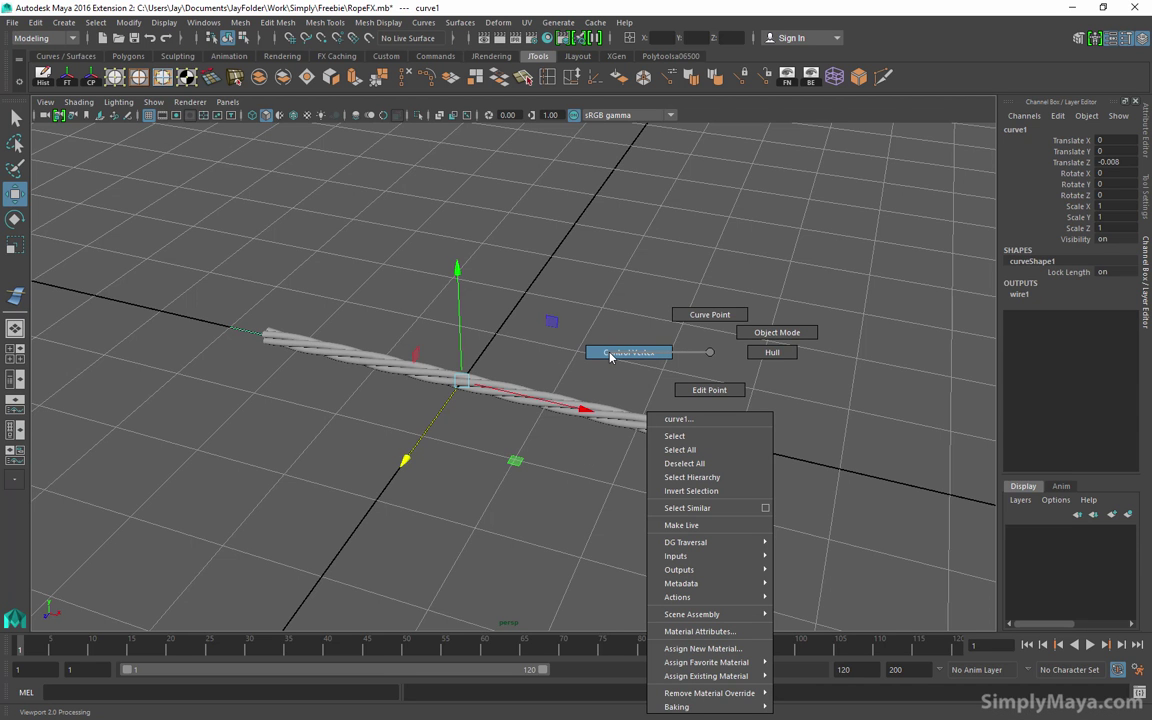
left_click(610, 354)
left_click_drag(749, 416, 395, 180)
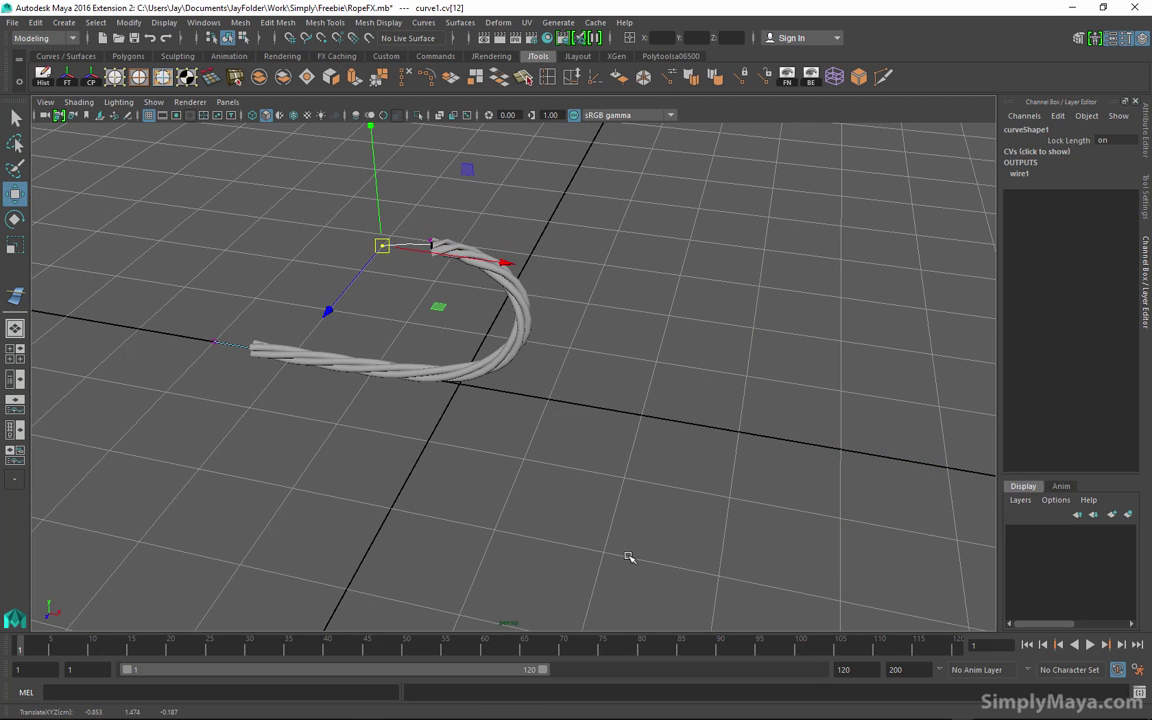
left_click_drag(535, 427, 594, 456, "alt")
left_click_drag(362, 270, 659, 262, "alt")
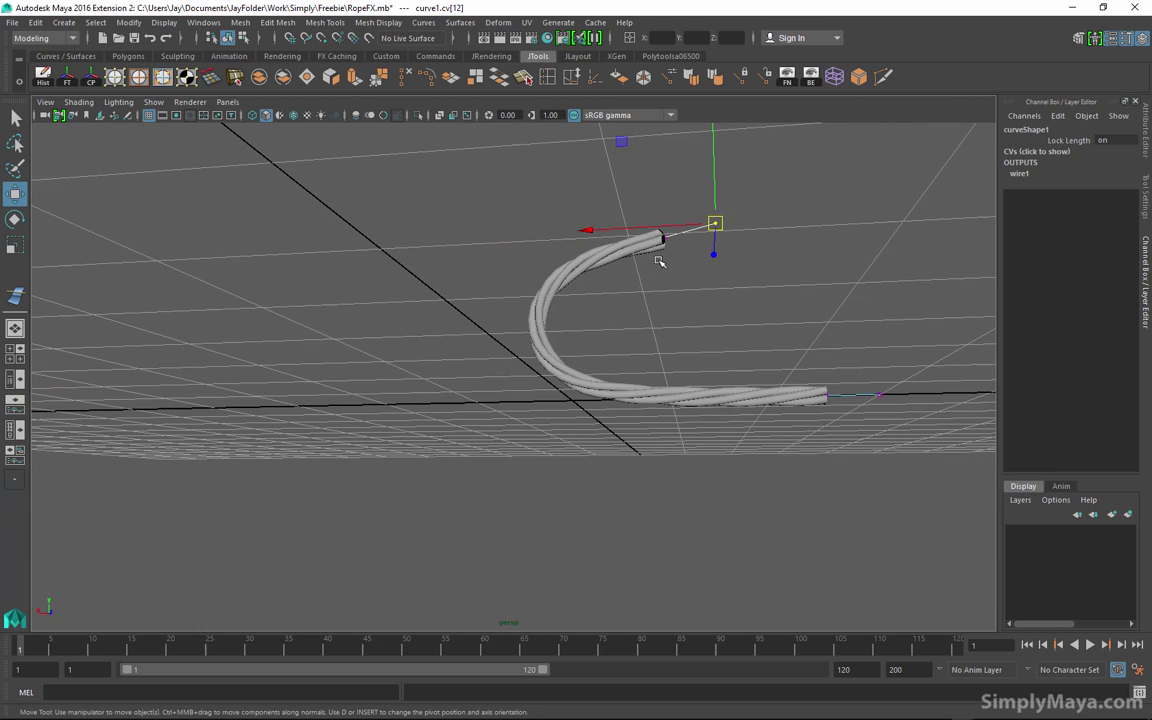
left_click_drag(717, 223, 352, 473)
left_click_drag(411, 373, 589, 432, "alt")
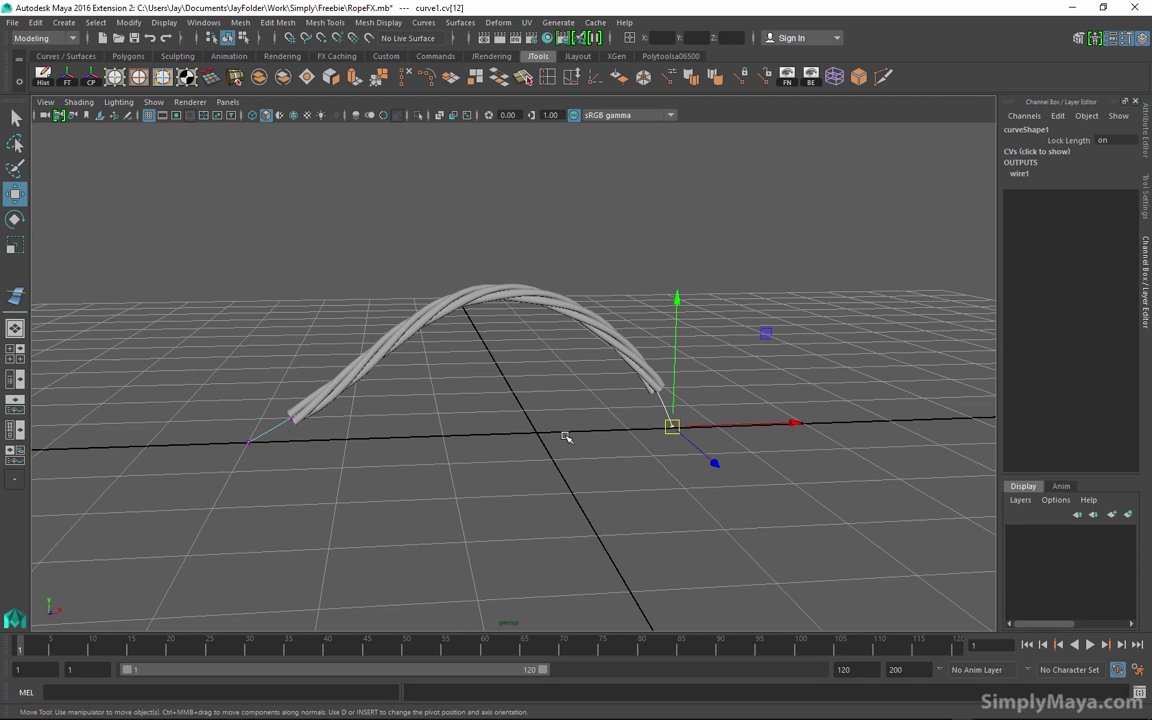
key("ctrl+z")
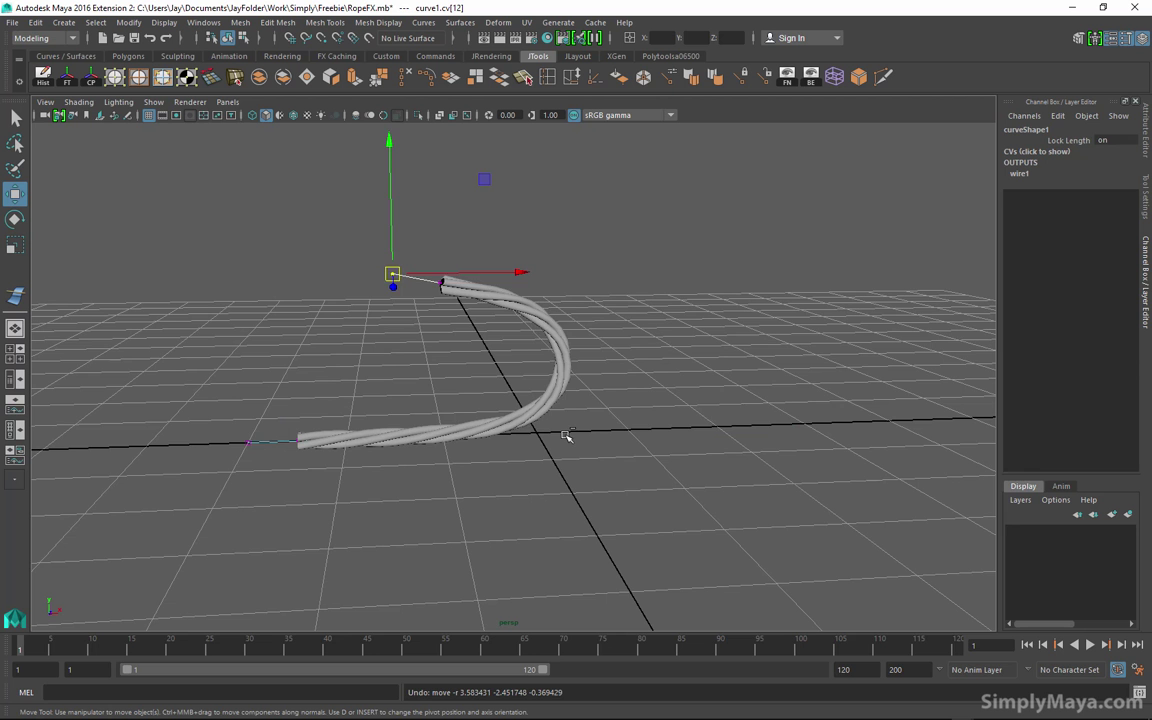
Move end vertices cv[0] and cv[12] to bend the rope into a ring and inspect it.
key("ctrl+z")
key("ctrl+z")
left_click_drag(263, 420, 220, 478)
left_click_drag(220, 478, 688, 334, "alt")
left_click_drag(565, 397, 622, 411, "alt")
scroll(478, 275, "up", 5)
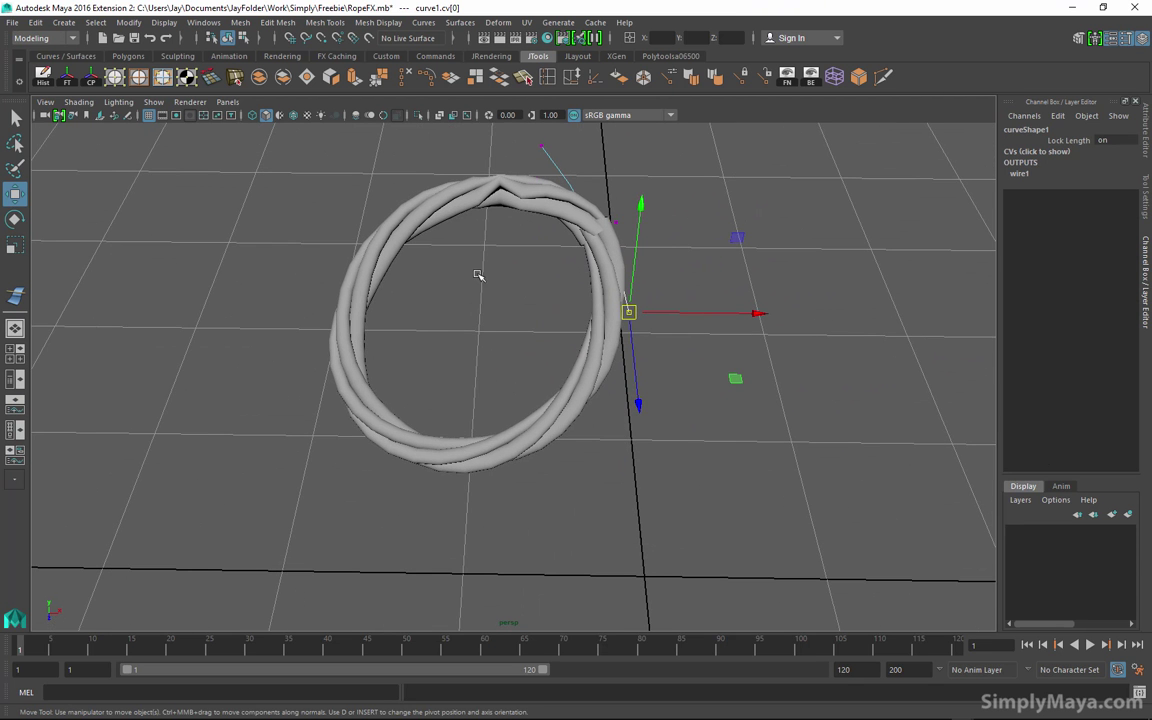
left_click_drag(630, 309, 633, 341)
left_click(543, 148)
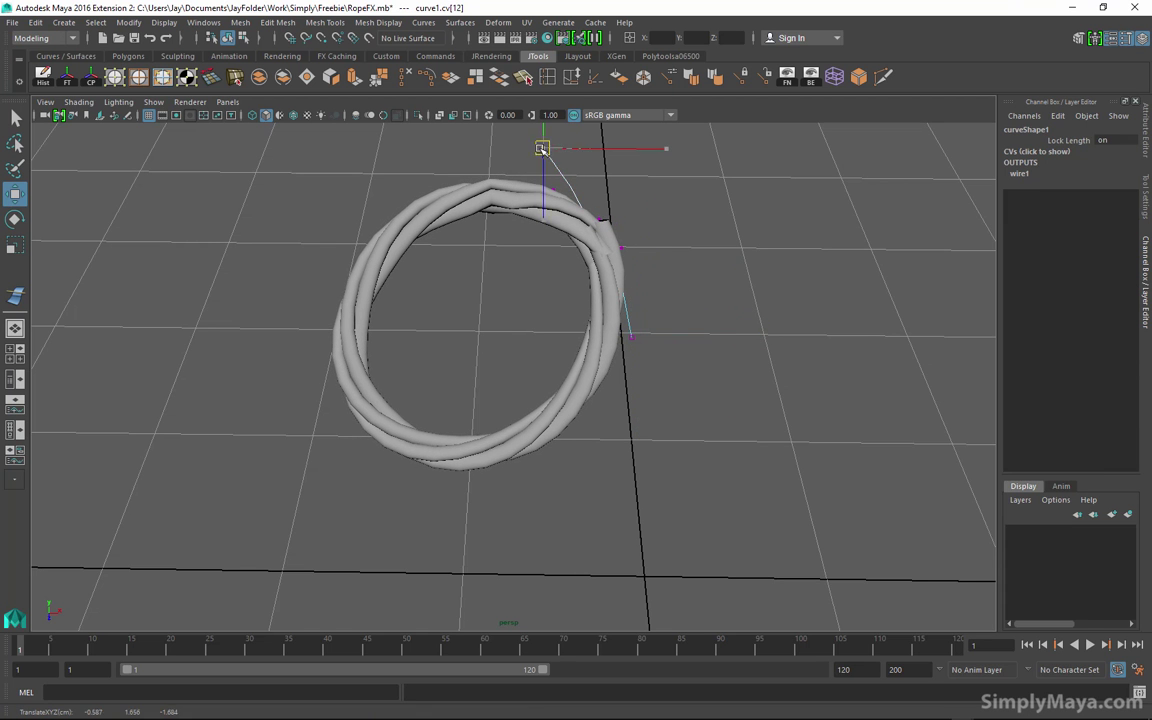
left_click_drag(543, 148, 512, 170)
left_click(633, 342)
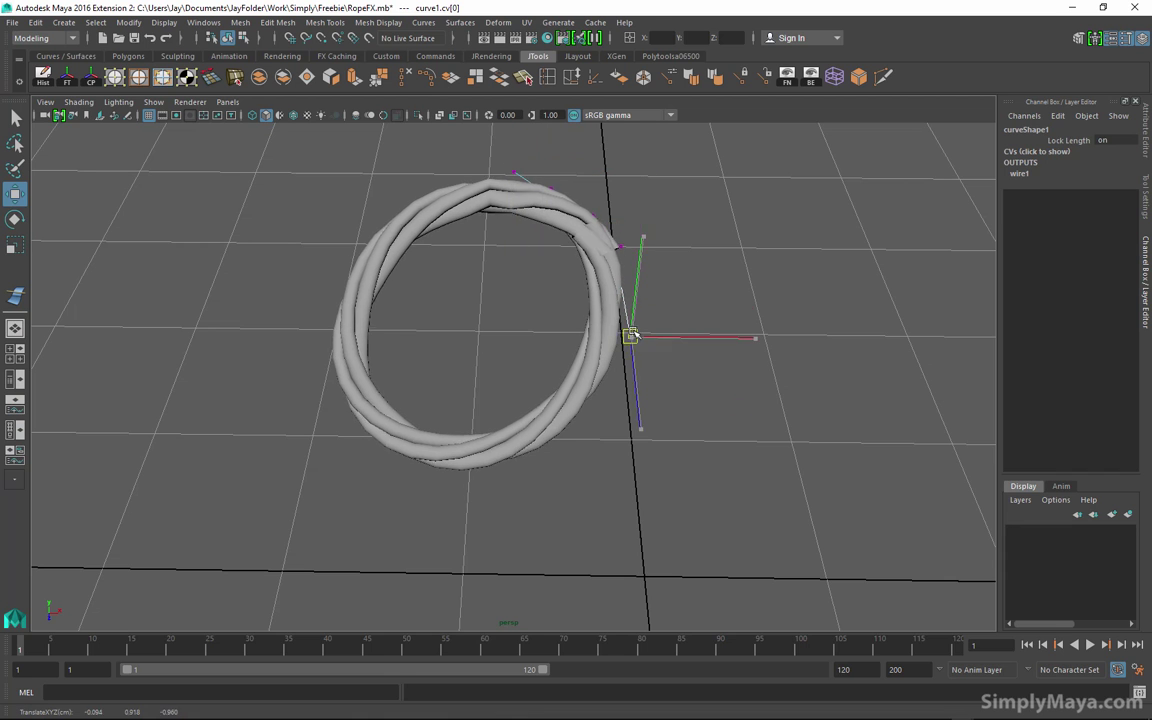
mouse_move(630, 336)
left_mouse_down()
mouse_move(625, 314)
mouse_move(625, 340)
left_mouse_up()
left_click_drag(730, 330, 472, 318, "alt")
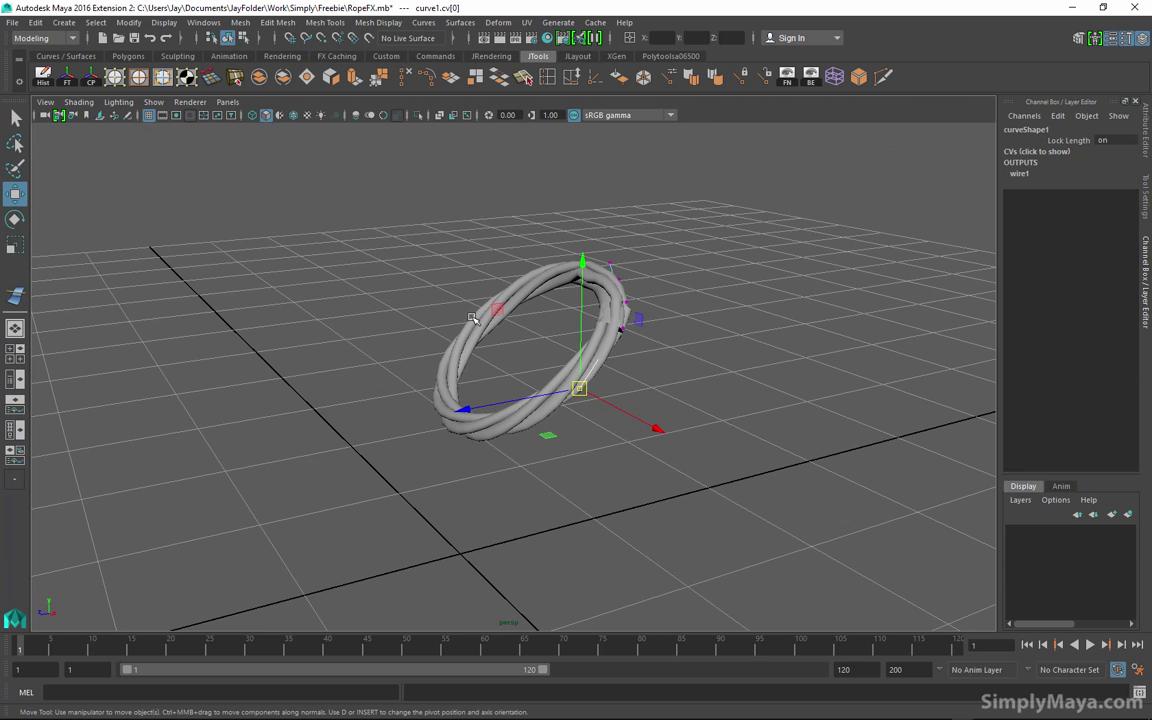
Undo the ring-forming moves so the rope lies straight again.
key("Right")
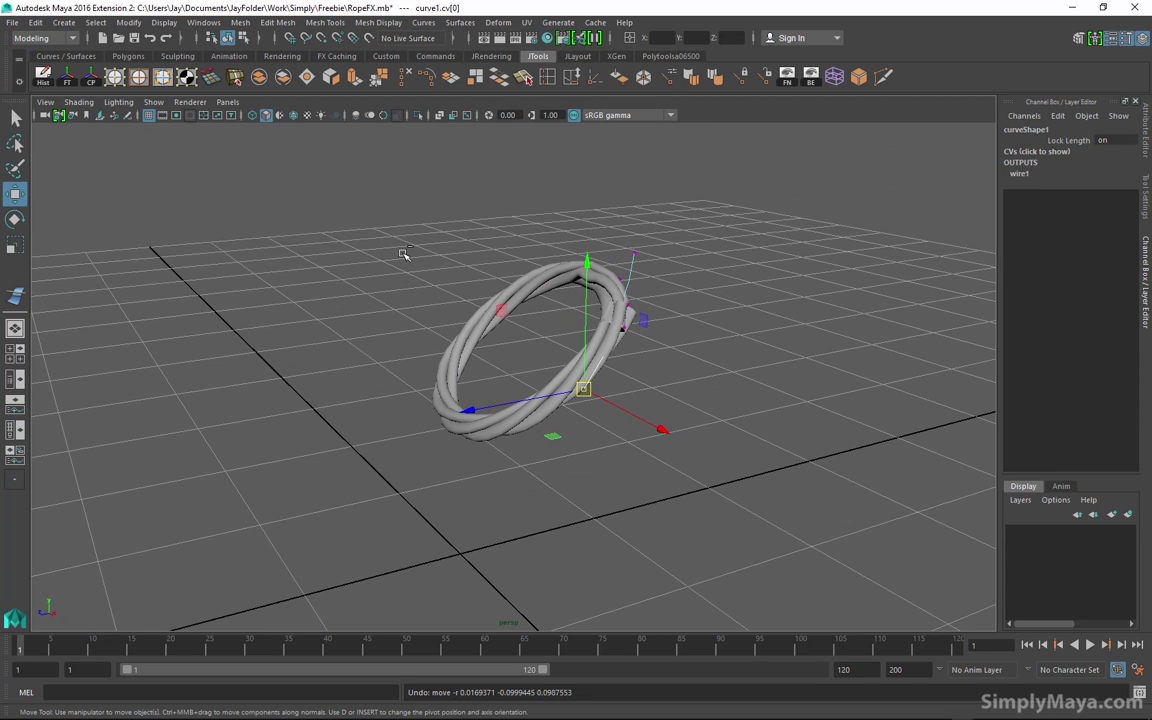
key("ctrl+z")
left_click_drag(404, 255, 325, 414, "alt")
key("ctrl+z")
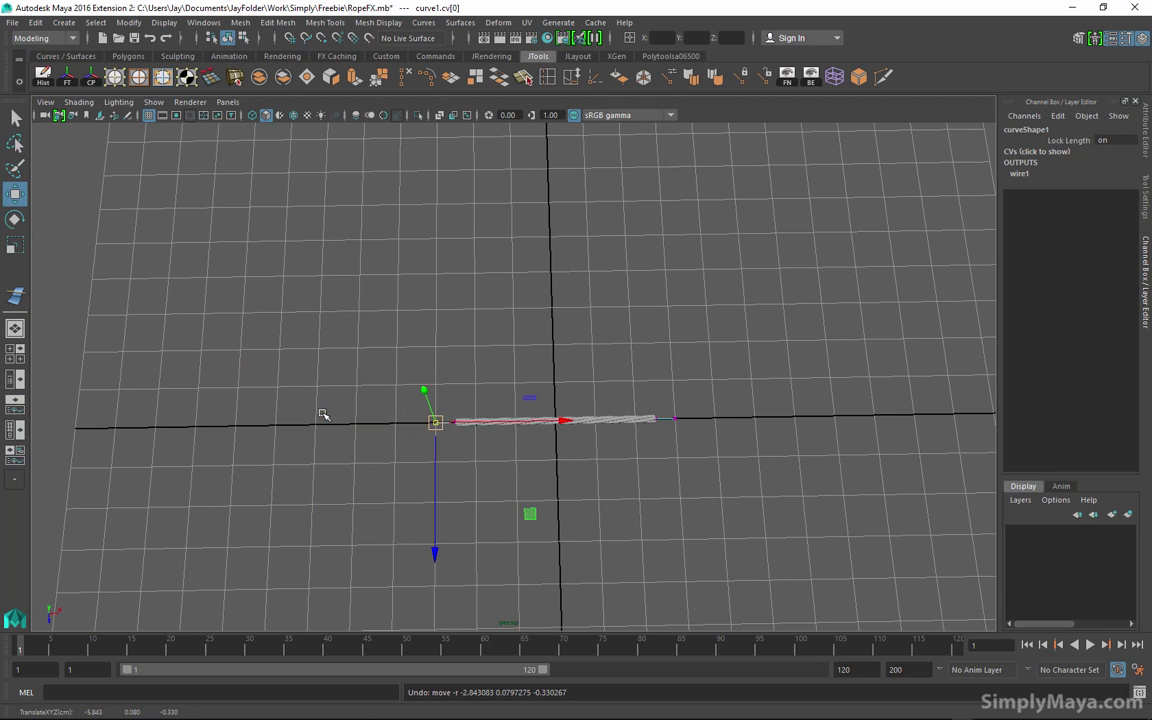
left_click_drag(367, 262, 300, 240, "alt")
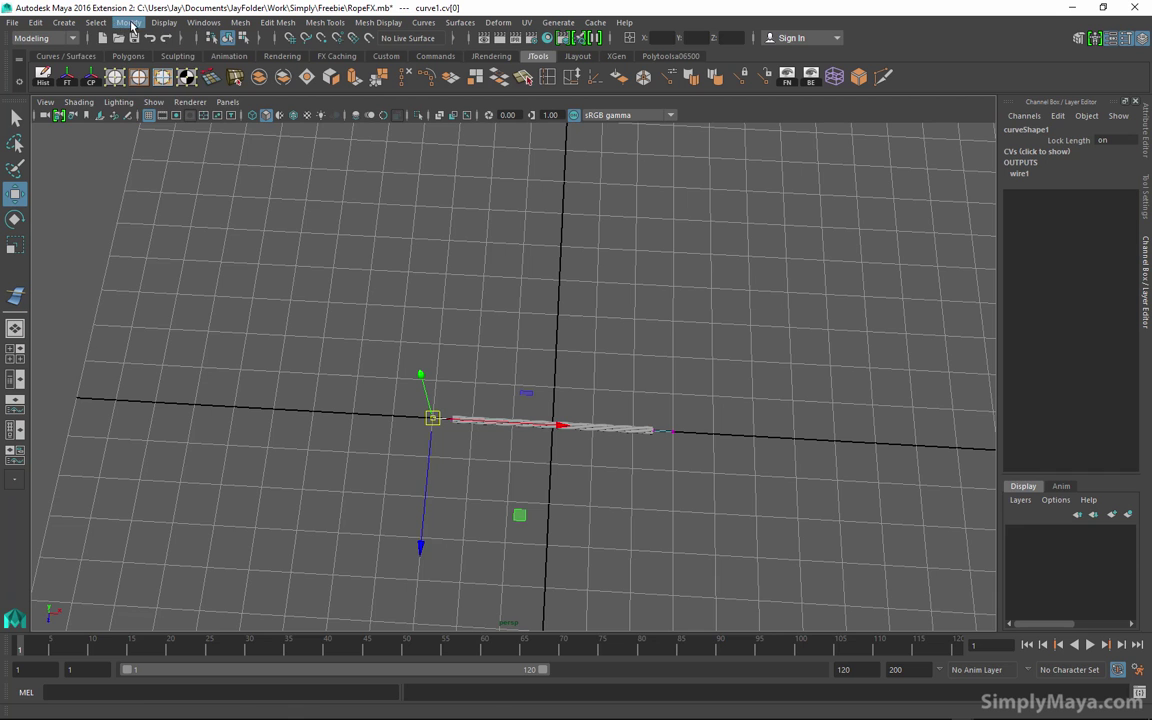
Create a polygon cube at Z -1.931, scaled thin in Z and 2.602 tall in Y.
left_click(62, 24)
mouse_move(68, 70)
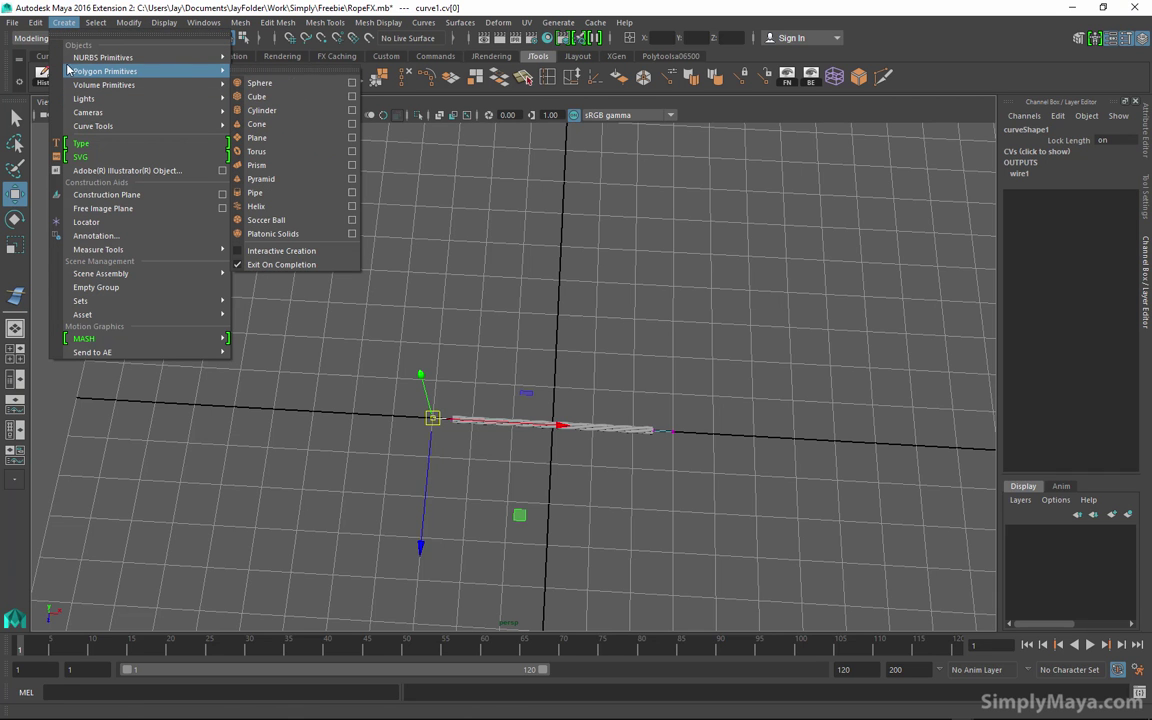
left_click(274, 101)
left_click_drag(545, 334, 465, 478, "alt")
left_click_drag(465, 478, 594, 182, "alt")
key("r")
left_click_drag(590, 103, 369, 425)
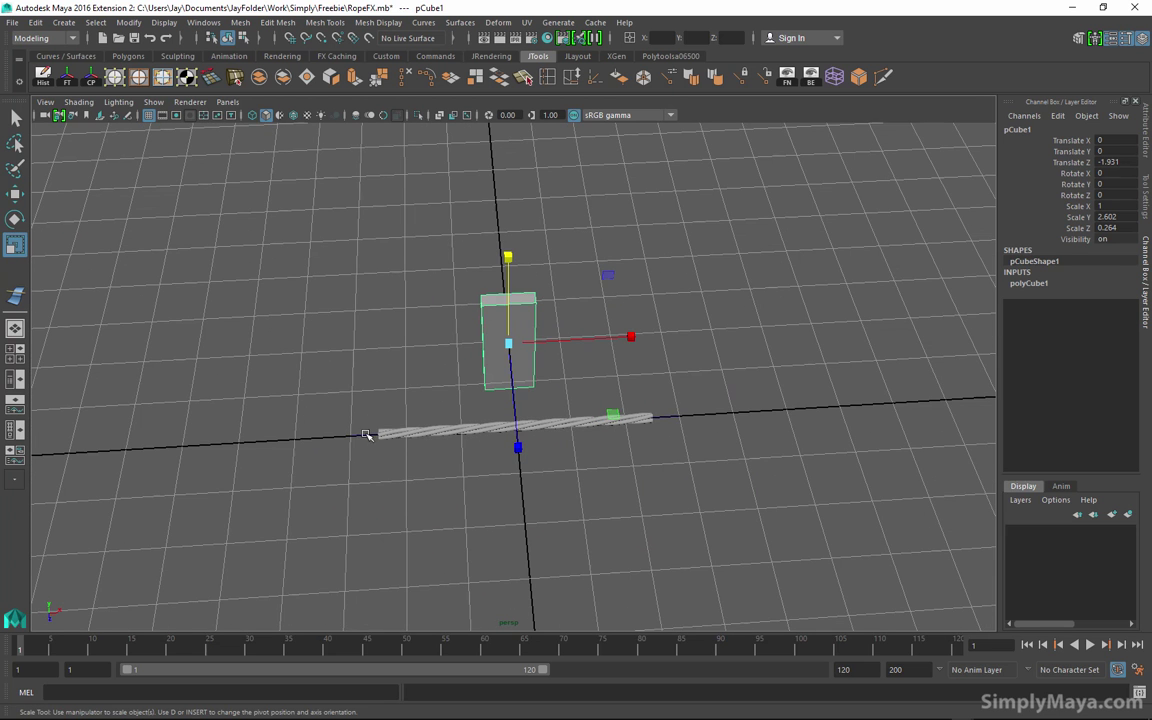
Select the guide curve's end control vertex.
left_click(367, 433)
right_click_drag(368, 432, 288, 405)
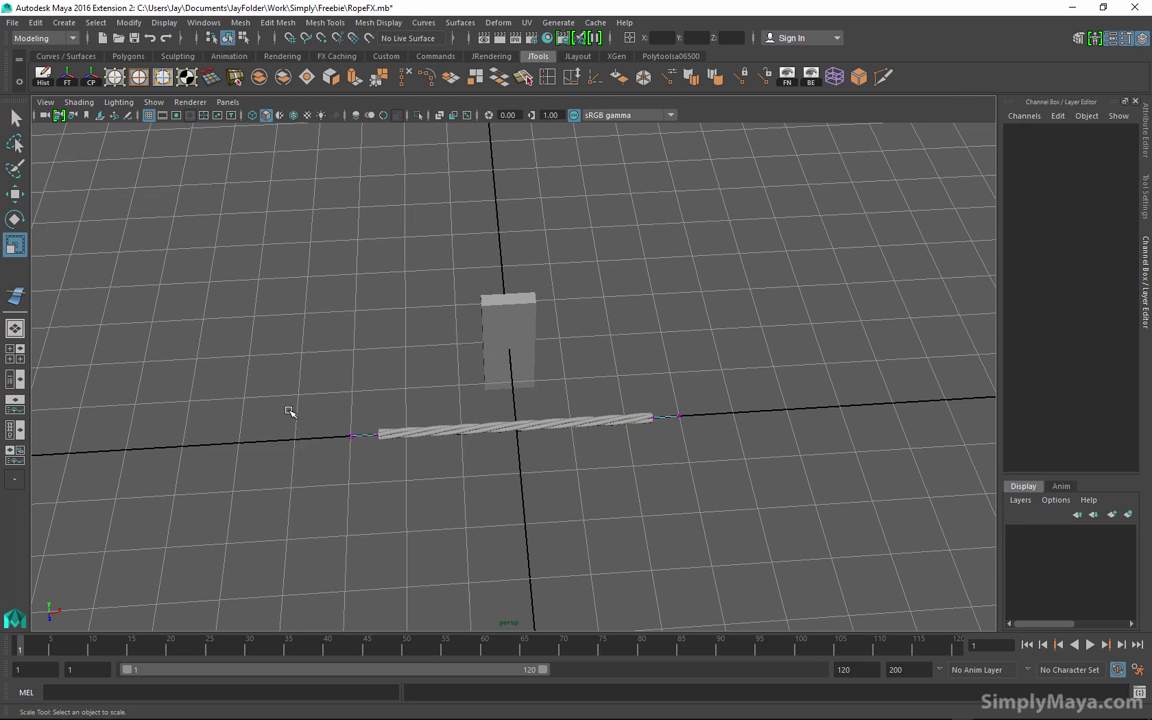
left_click_drag(356, 457, 340, 426)
left_click_drag(340, 426, 495, 272, "alt")
Move the curve's end vertex up and over pCube1 so the rope loops around the box.
key("w")
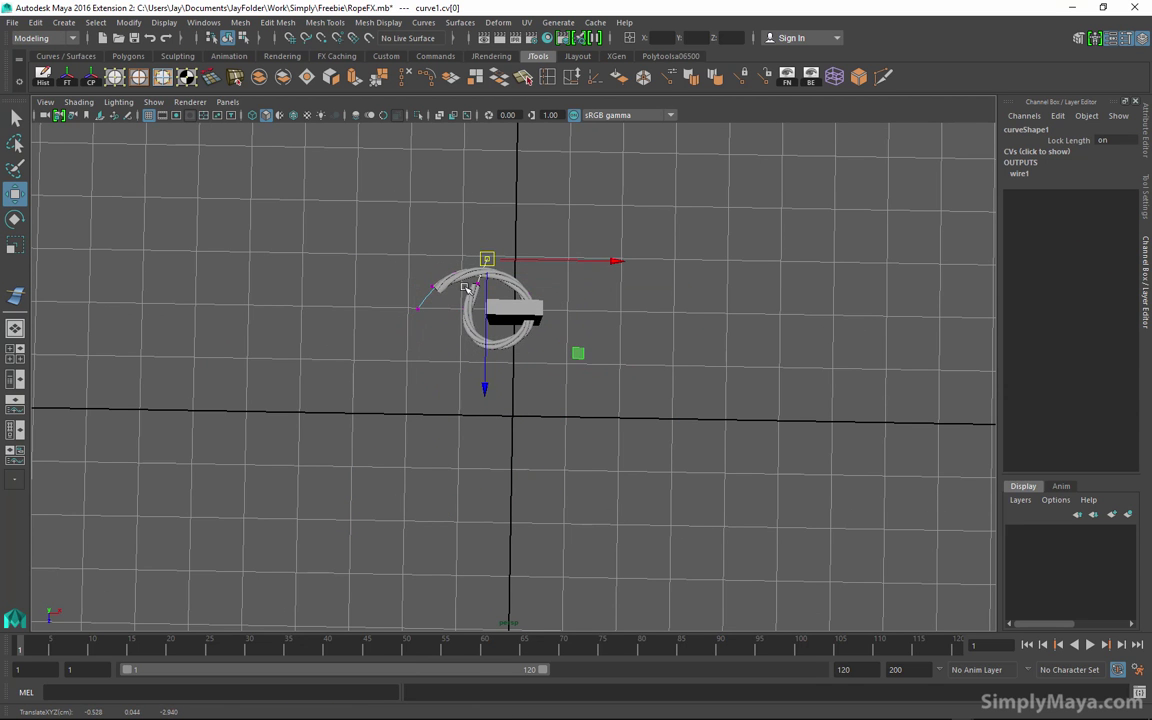
key("ctrl+z")
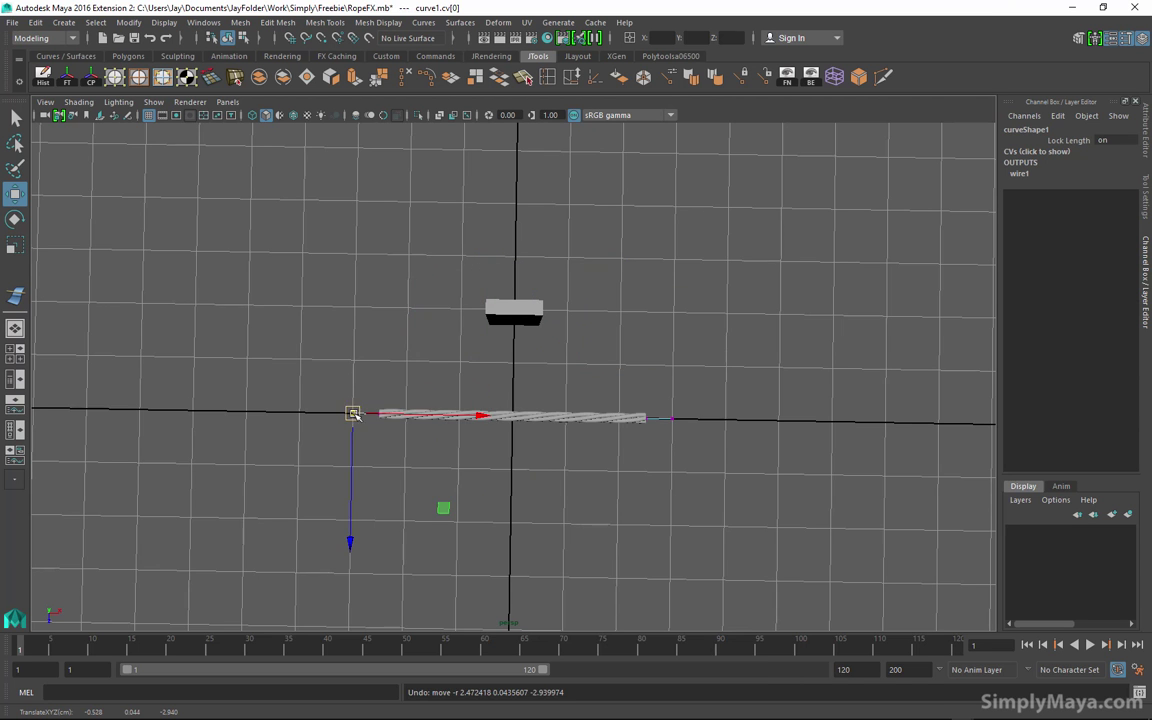
left_click_drag(354, 414, 602, 371)
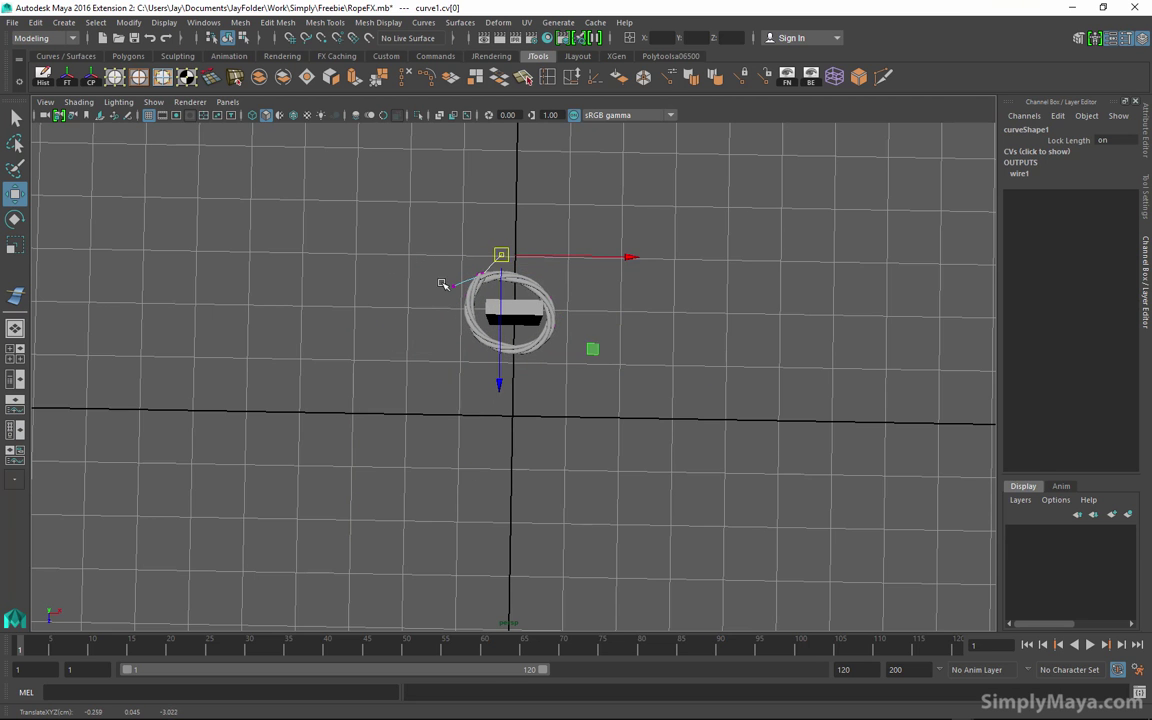
left_click_drag(441, 284, 430, 378, "alt")
left_click_drag(582, 340, 577, 344)
left_click_drag(527, 254, 522, 262)
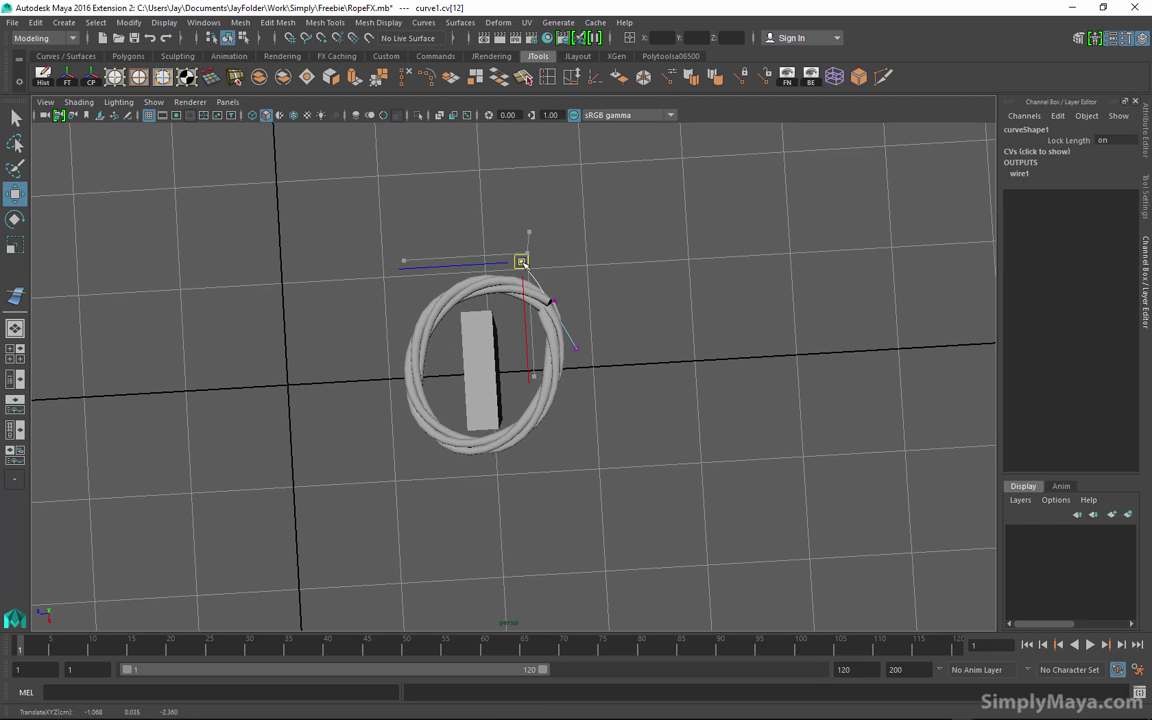
left_click_drag(493, 414, 387, 328, "alt")
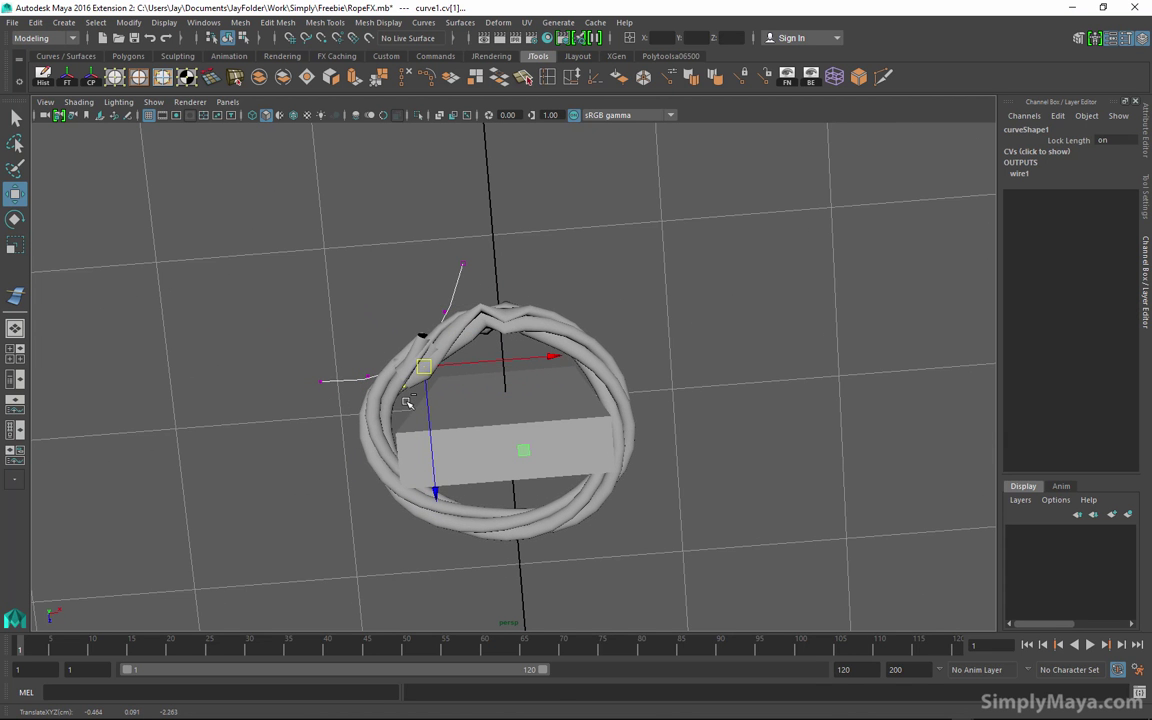
left_click_drag(523, 291, 576, 322, "alt")
Select the wire curve instead of the rope and switch it to Control Vertex editing.
left_click(505, 385)
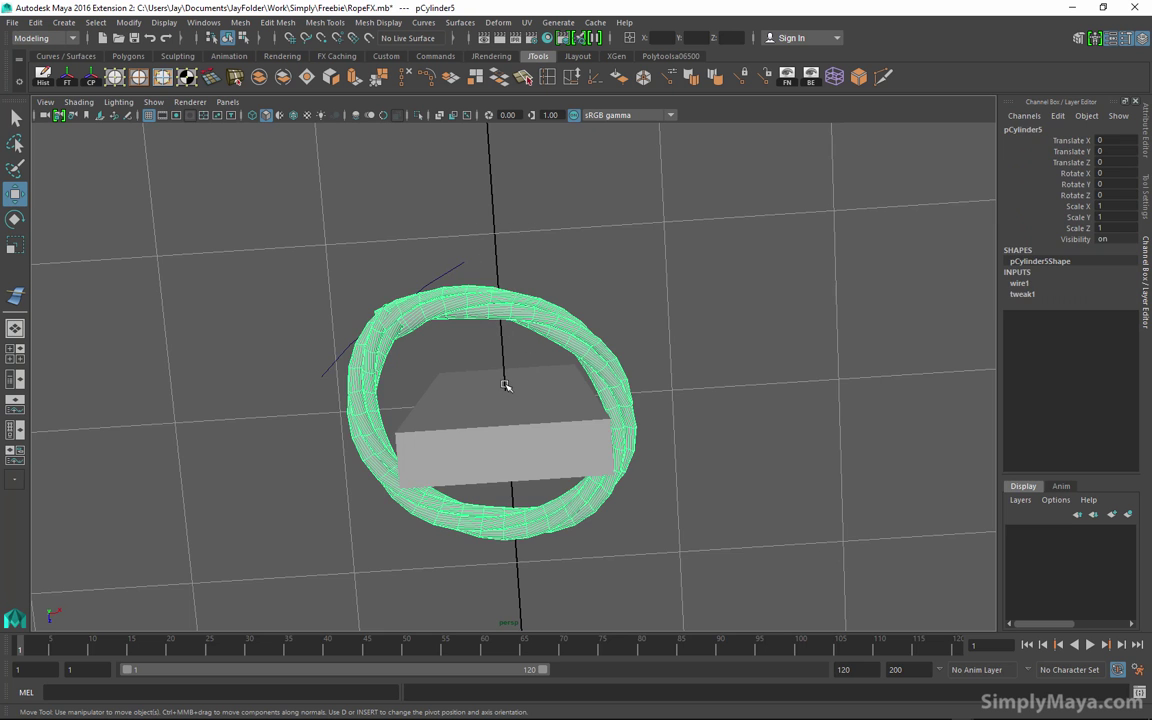
left_click(325, 378)
right_click(325, 377)
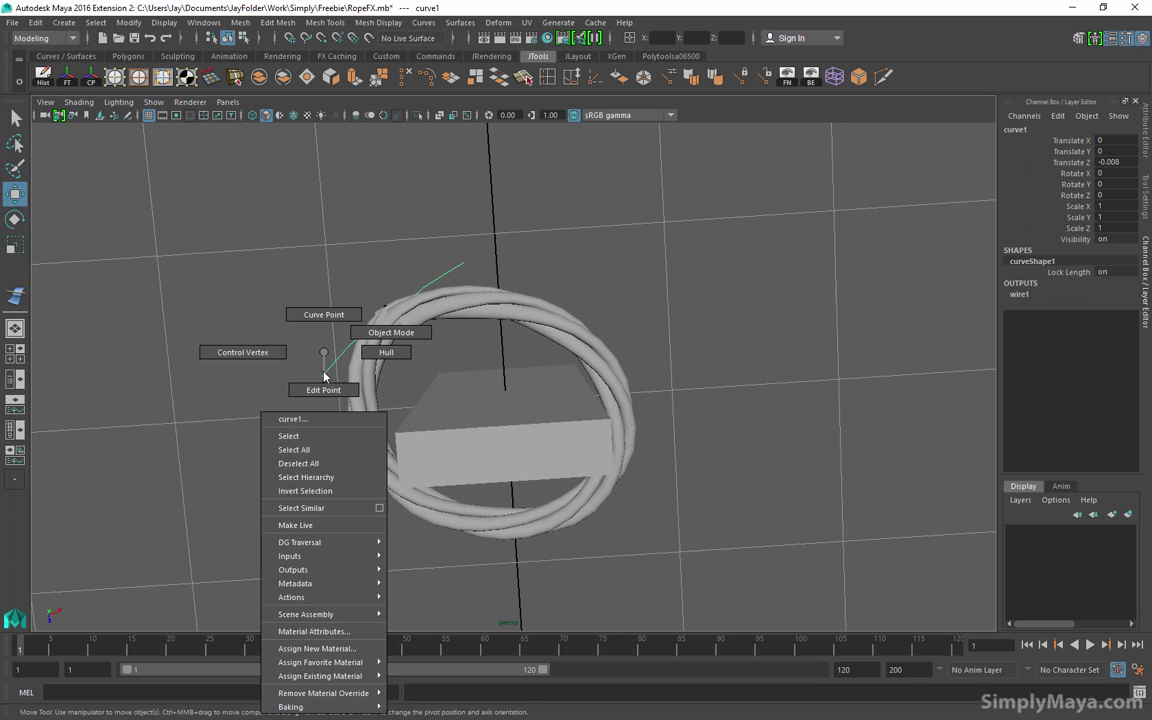
left_click(268, 352)
Pull the curve's lower control vertices up and left to bend the rope loop into a new shape.
left_click_drag(290, 365, 403, 465, "alt")
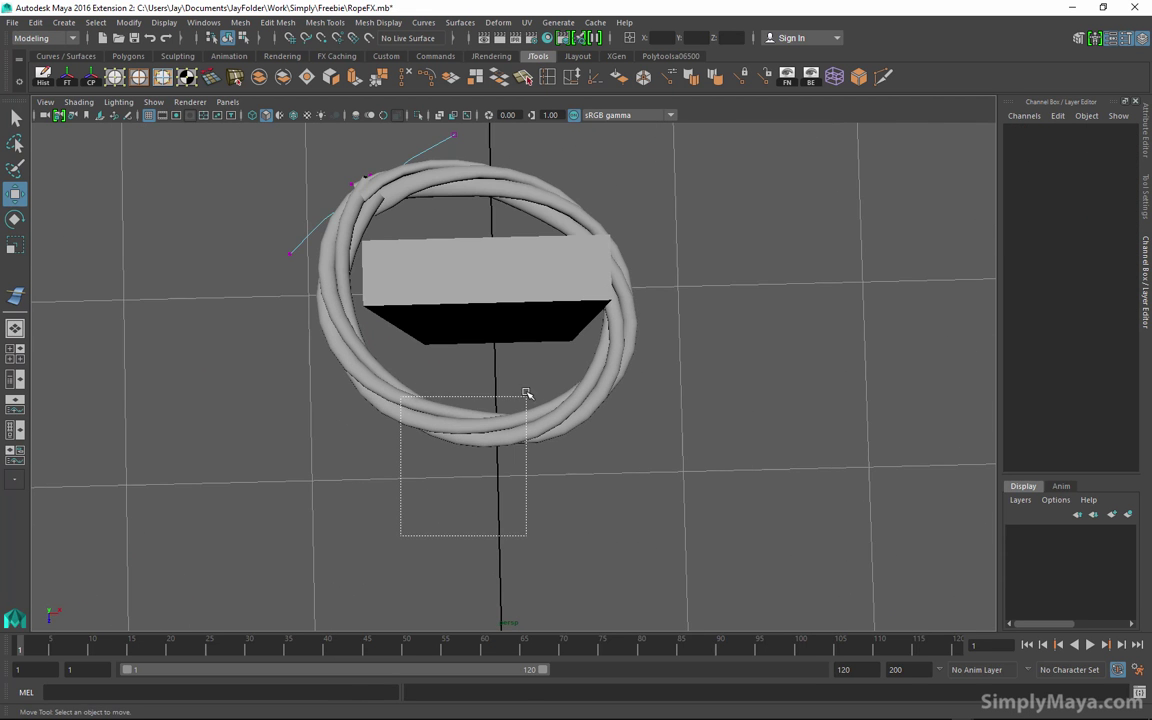
left_click_drag(527, 393, 527, 395)
left_click_drag(457, 482, 461, 404)
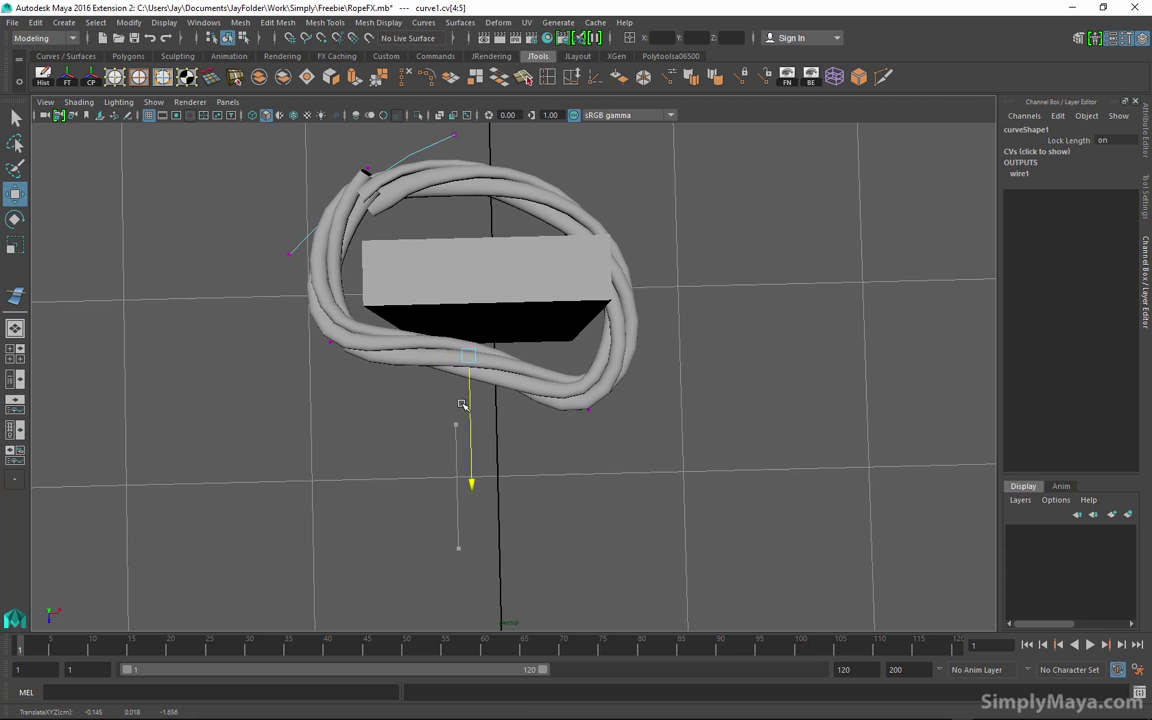
left_click(588, 410)
left_click_drag(589, 411, 558, 398)
Undo the last two vertex moves, then raise and shift curve vertices to tighten the rope.
key("ctrl+z")
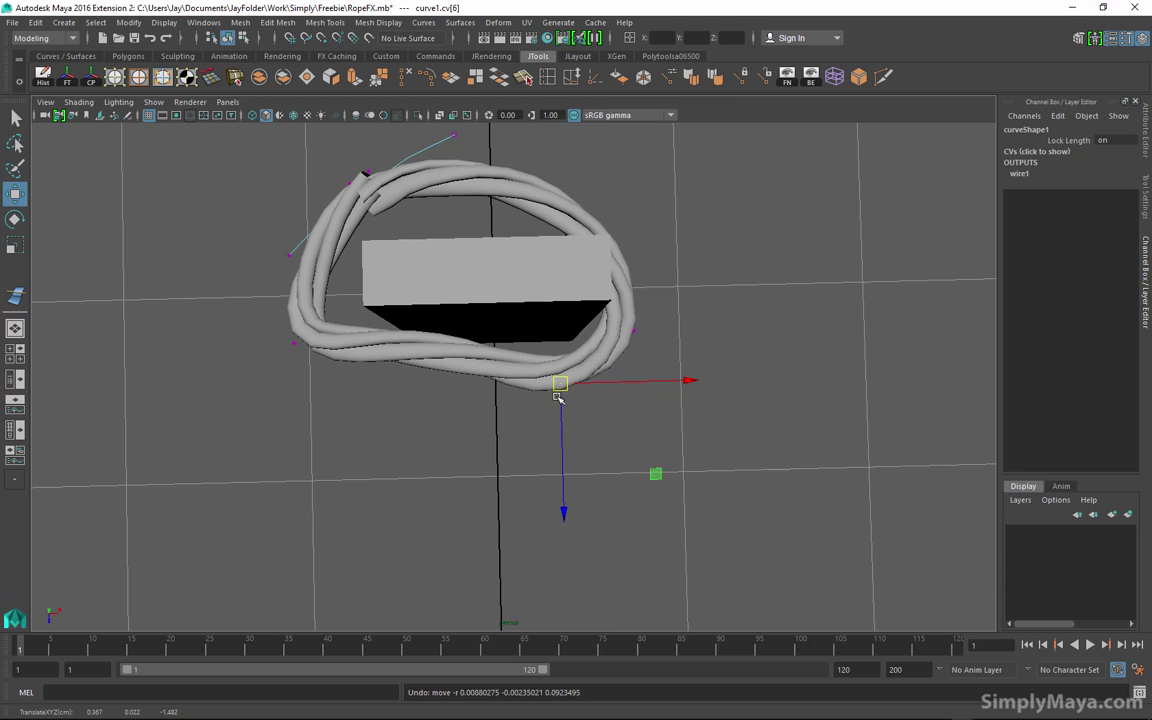
key("ctrl+z")
key("ctrl+z")
key("ctrl+z")
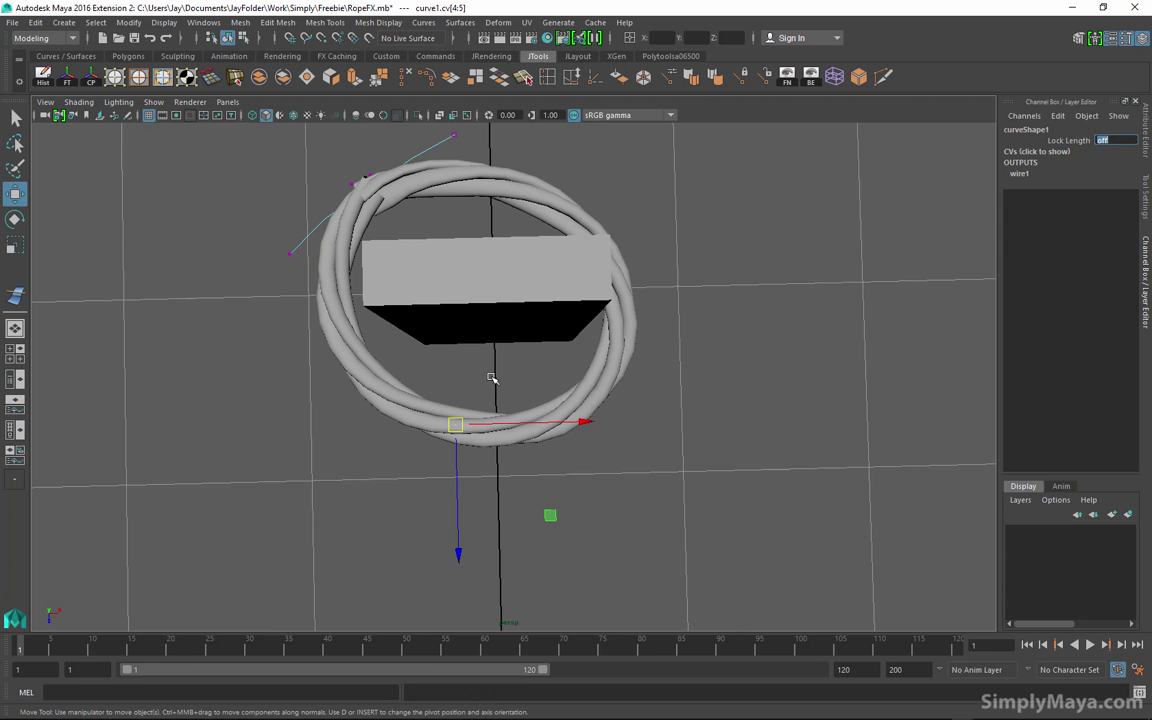
left_click_drag(491, 377, 531, 395, "alt")
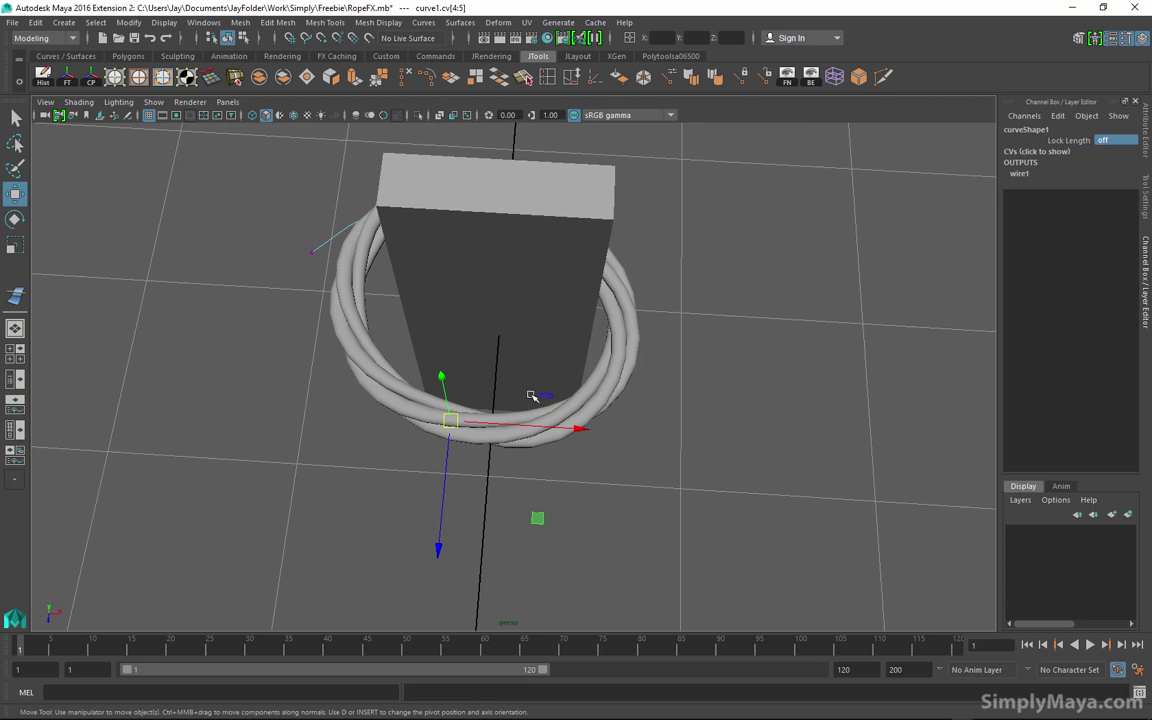
left_click_drag(376, 439, 575, 345, "alt")
left_click_drag(681, 489, 588, 430, "alt")
left_click_drag(535, 471, 530, 440)
left_click_drag(530, 440, 643, 494, "alt")
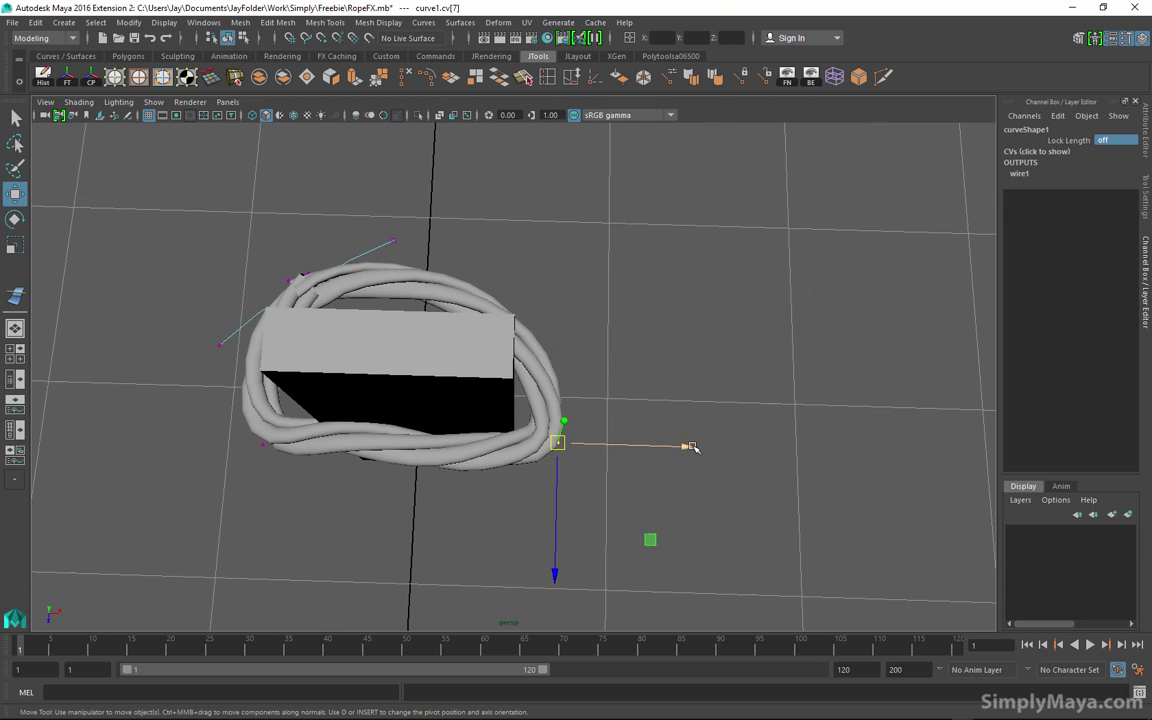
left_click_drag(692, 447, 655, 447)
Slide curve control vertices 1 to 3 so the rope hugs the box's base.
left_click_drag(528, 335, 534, 338, "alt")
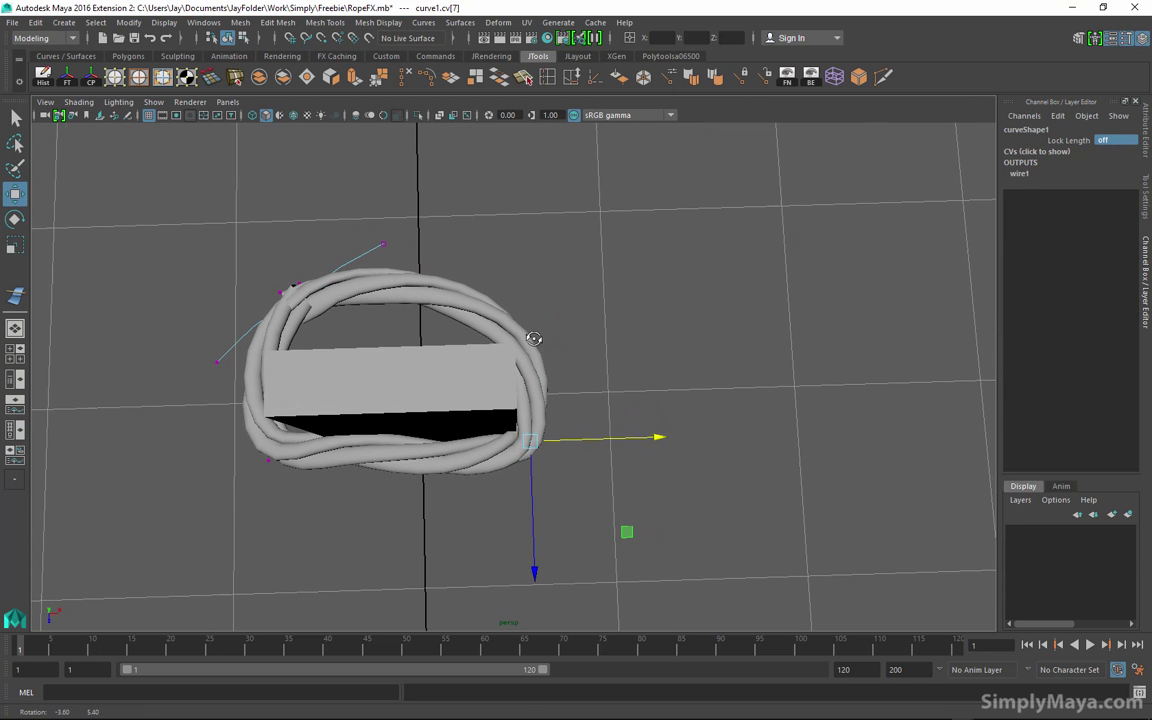
left_click_drag(484, 381, 540, 347)
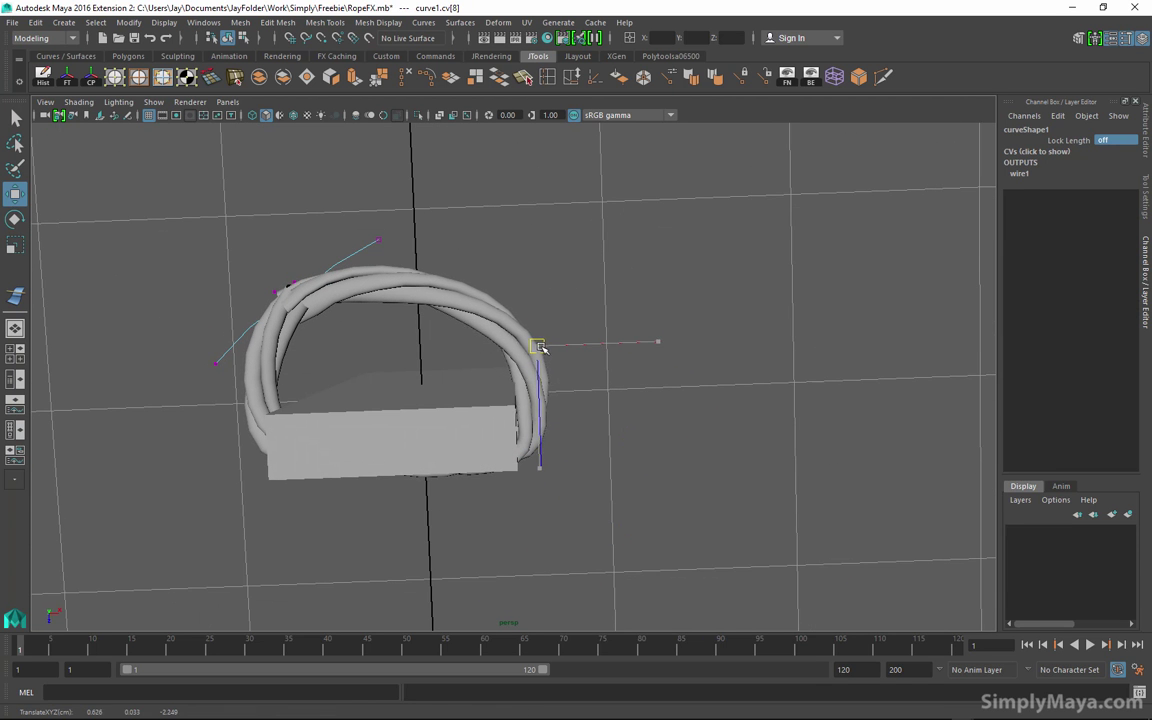
left_click_drag(490, 284, 369, 321)
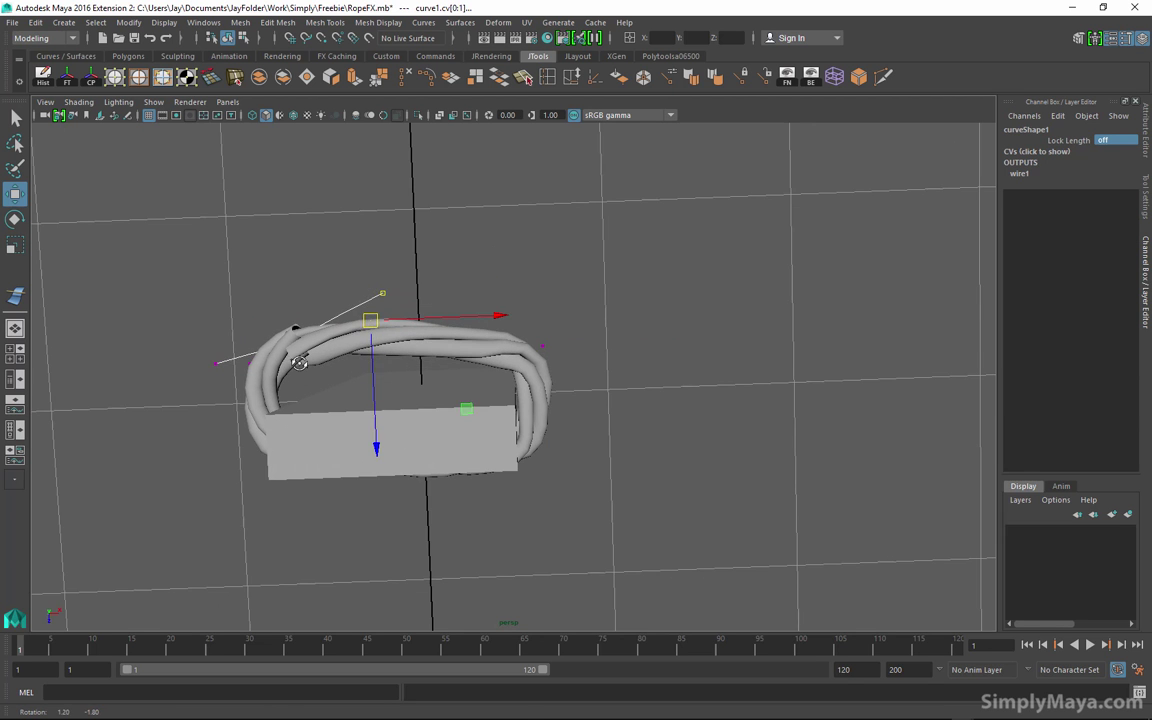
left_click_drag(299, 362, 330, 366, "alt")
left_click_drag(519, 380, 520, 381)
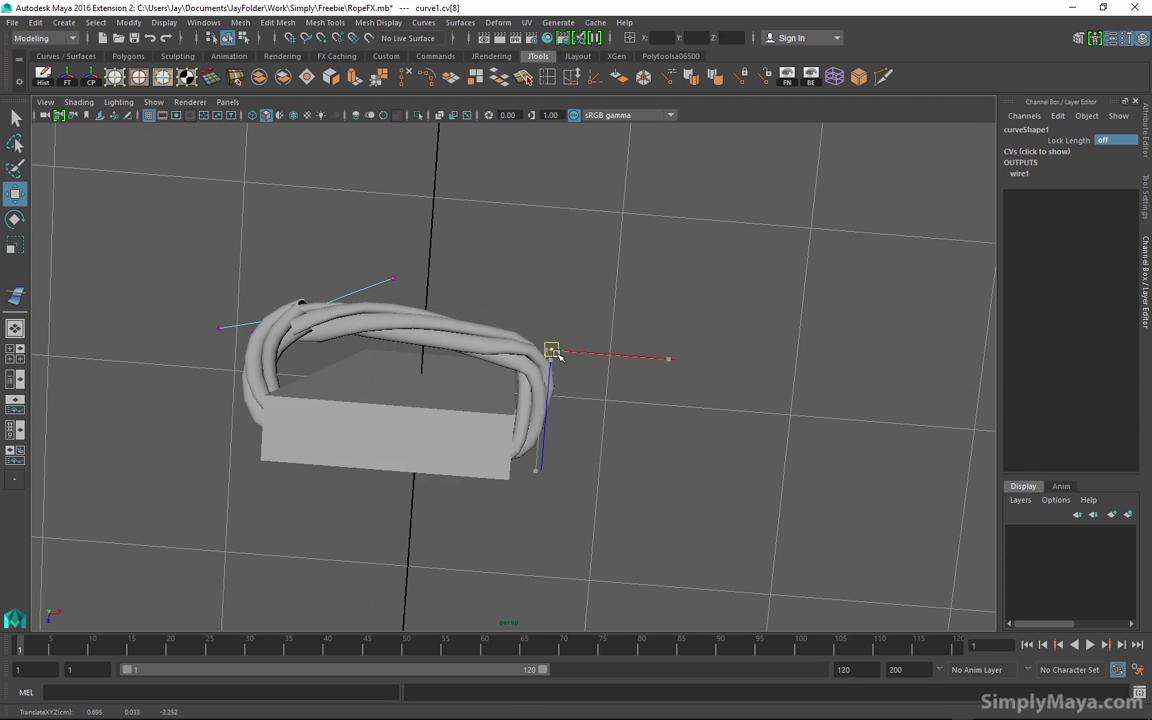
left_click_drag(200, 400, 175, 430, "alt")
left_click_drag(148, 348, 251, 511)
left_click_drag(333, 524, 333, 524)
left_click_drag(333, 524, 620, 427, "alt")
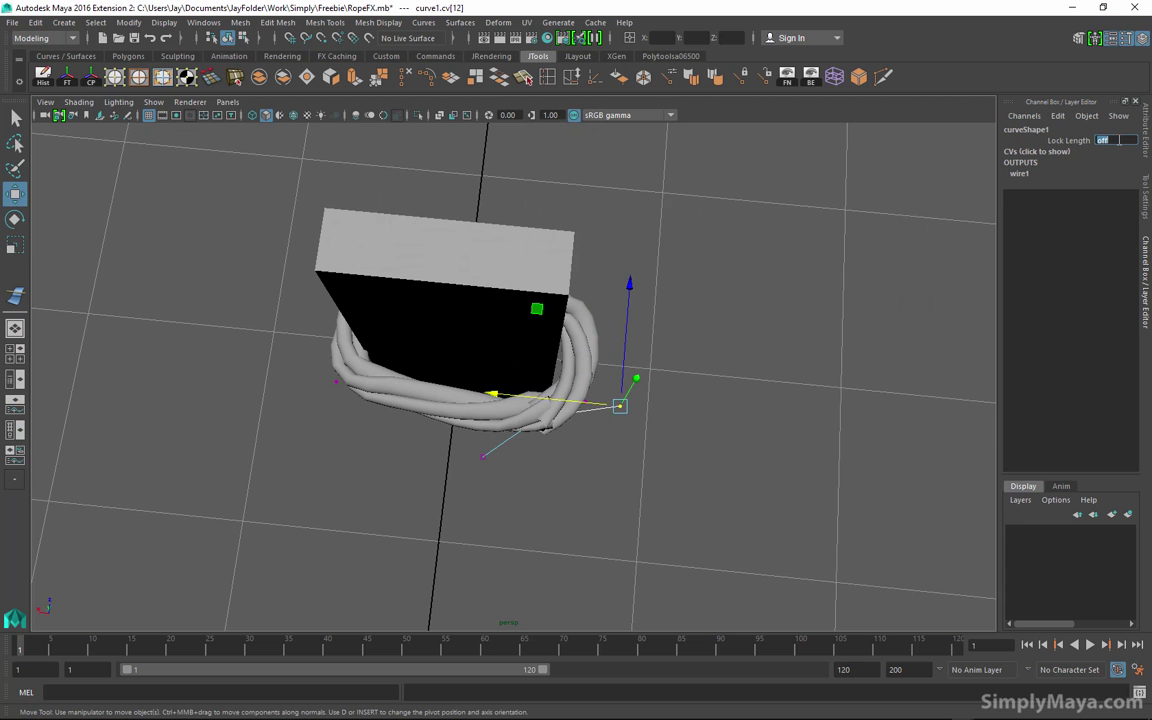
Nudge a curve vertex and the curve's end vertex to close the rope loop, then select the rope mesh.
left_click(689, 430)
left_click(483, 457)
left_click_drag(483, 452, 456, 421)
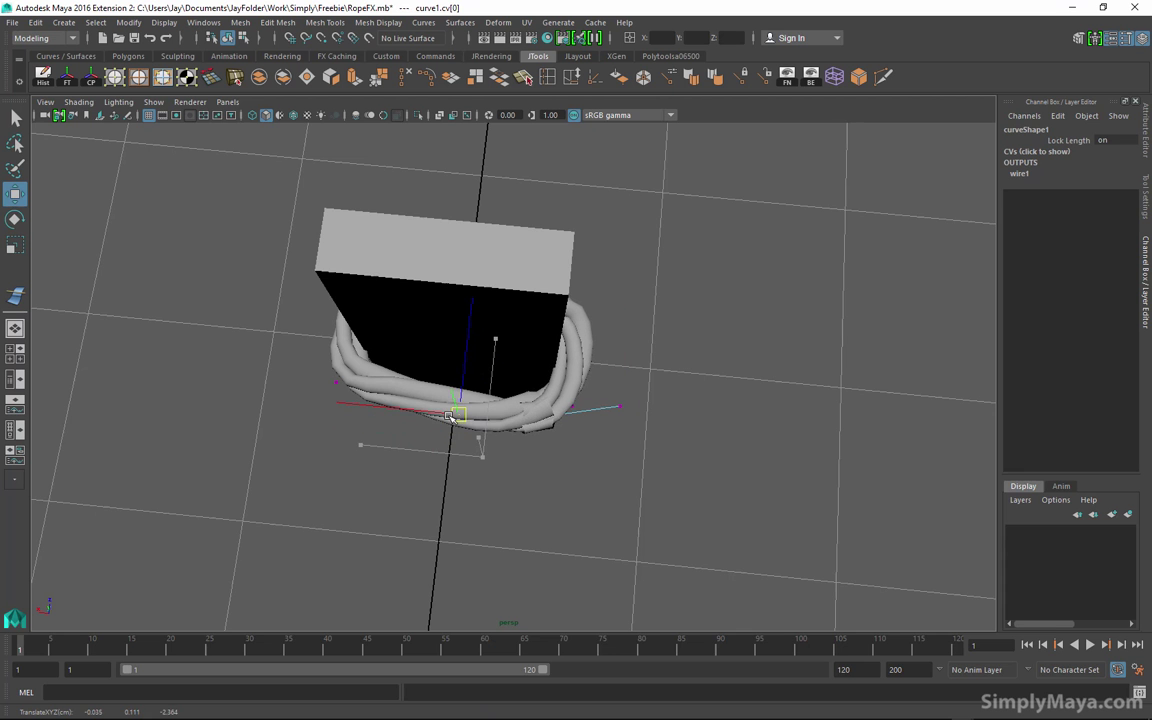
left_click(620, 406)
left_click_drag(620, 406, 578, 352)
left_click(578, 352)
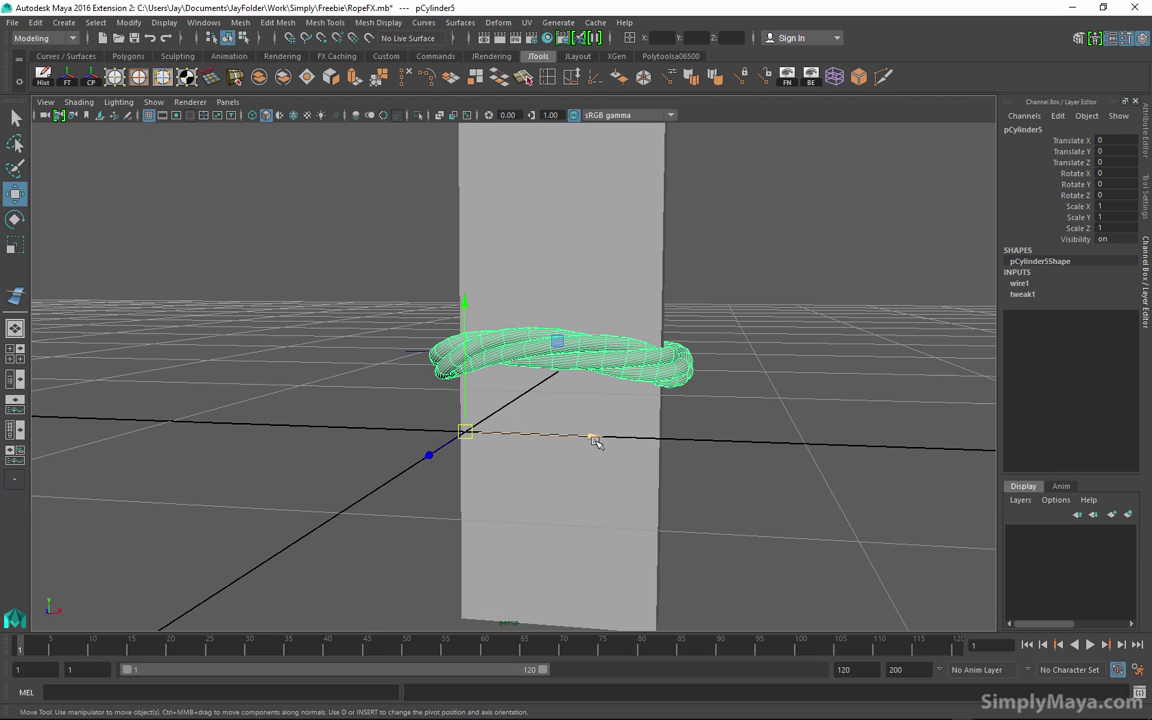
Select curve1's control vertices and shift them to level the rope band around the box.
left_click_drag(660, 437, 510, 554, "alt")
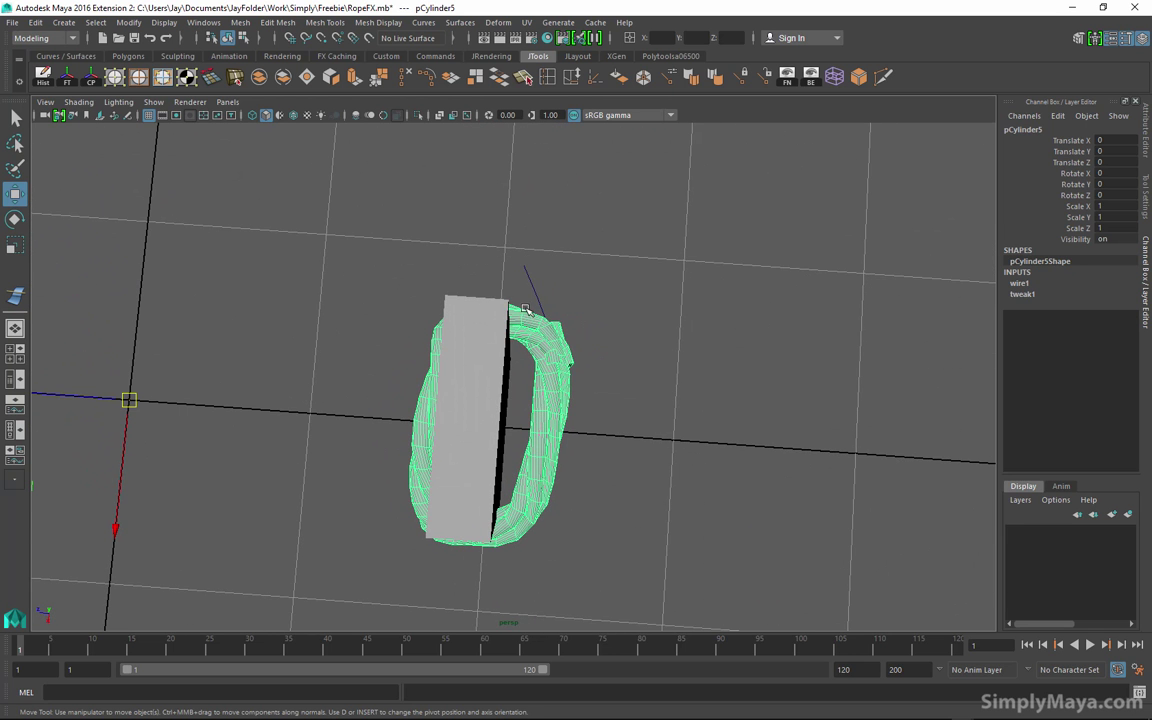
left_click(533, 294)
right_click_drag(533, 294, 476, 293)
left_click_drag(671, 187, 485, 648)
left_click_drag(500, 450, 489, 394, "alt")
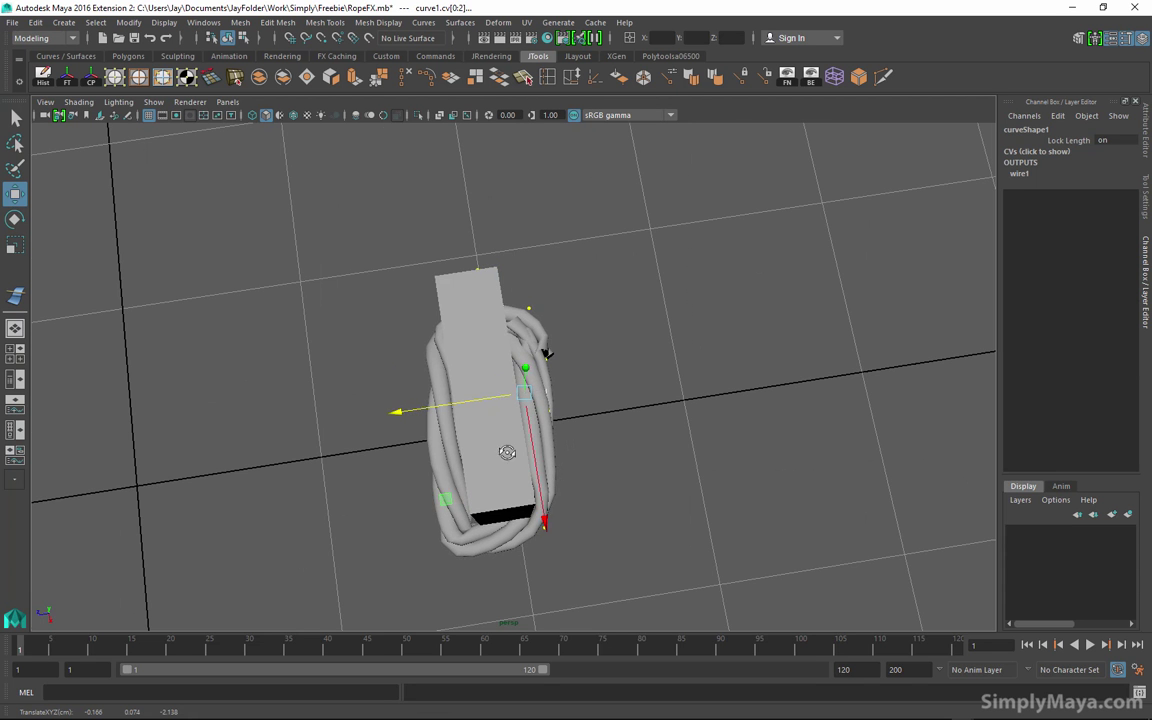
Delete the construction history of the rope mesh pCylinder5.
left_click_drag(507, 452, 610, 430, "alt")
left_click(610, 375)
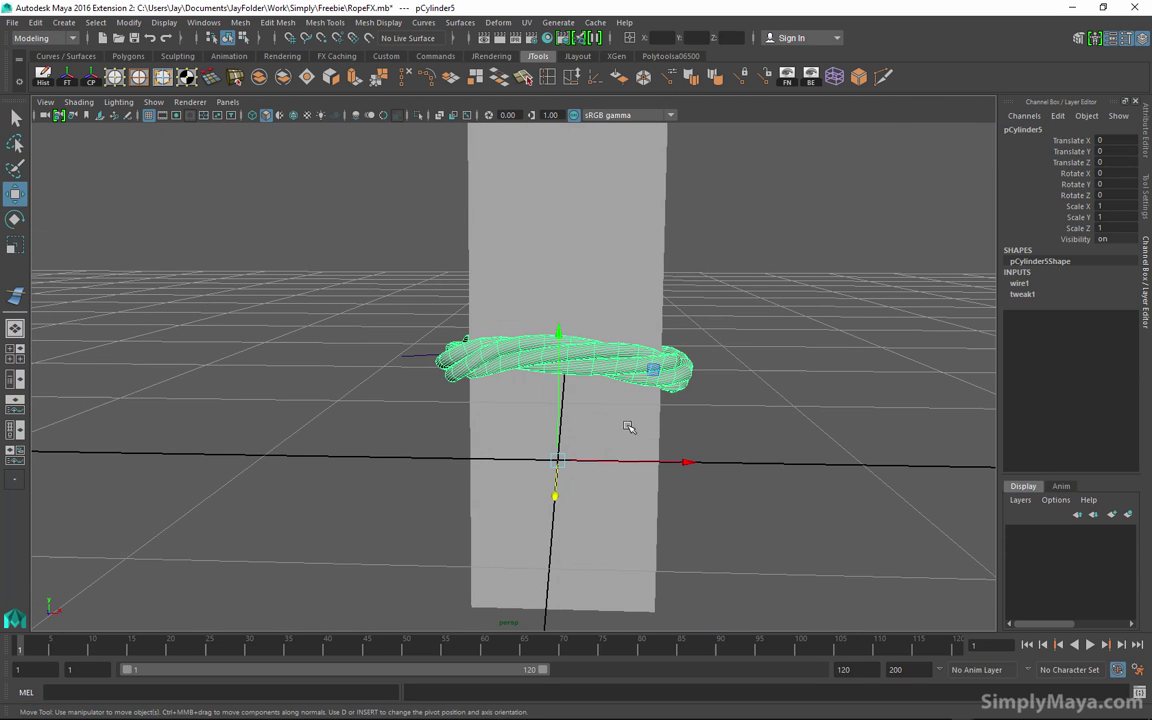
left_click(43, 75)
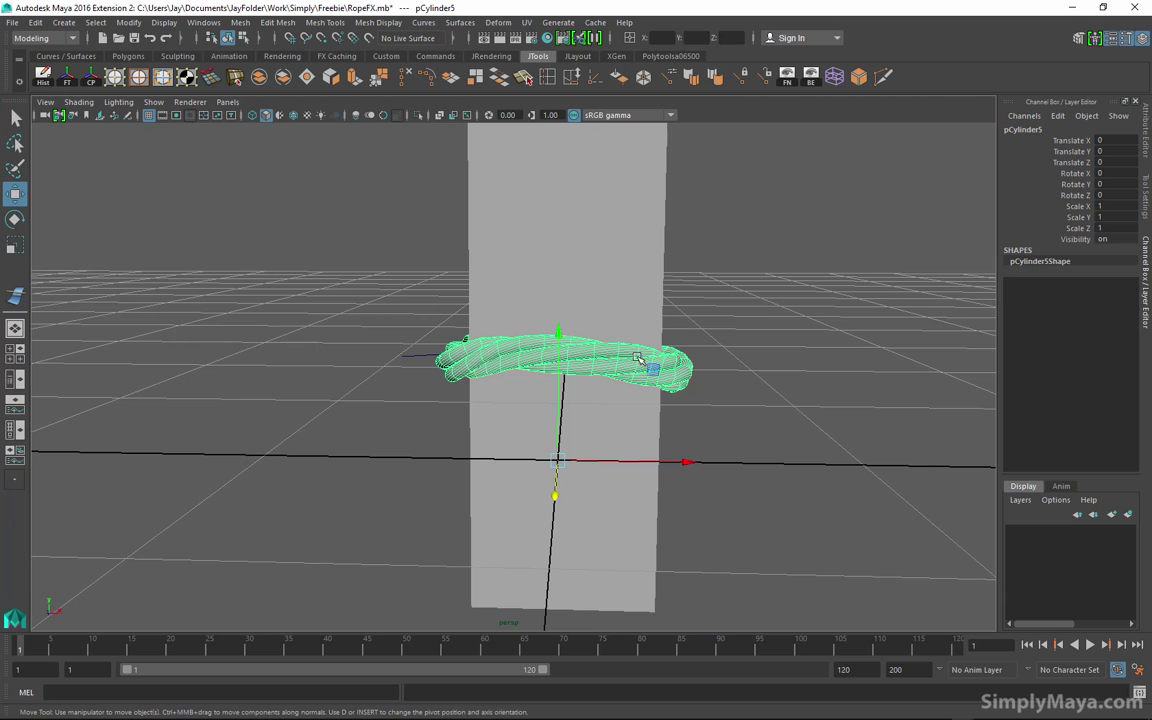
Raise the duplicate ring, repeat Shift+D to stack more rings, and nudge the bottom ring down.
left_click_drag(557, 333, 560, 297)
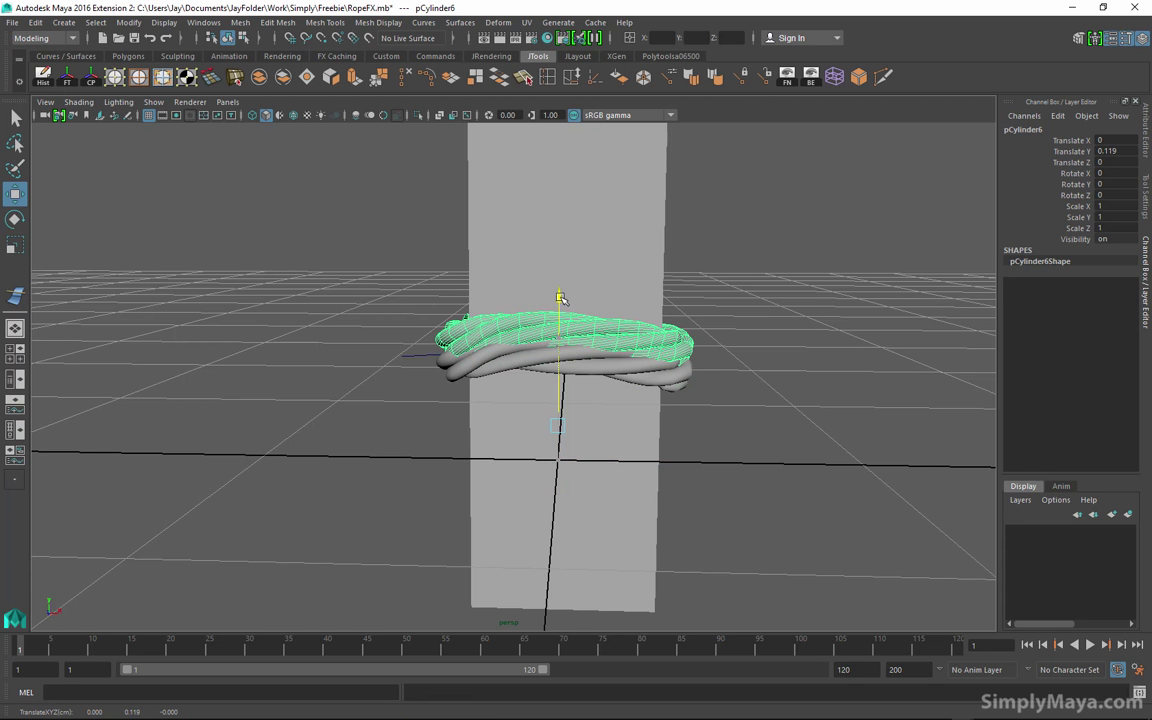
key("shift+d")
key("shift+d")
key("shift+d")
key("shift+d")
key("shift+d")
key("shift+d")
key("shift+d")
key("shift+d")
key("shift+d")
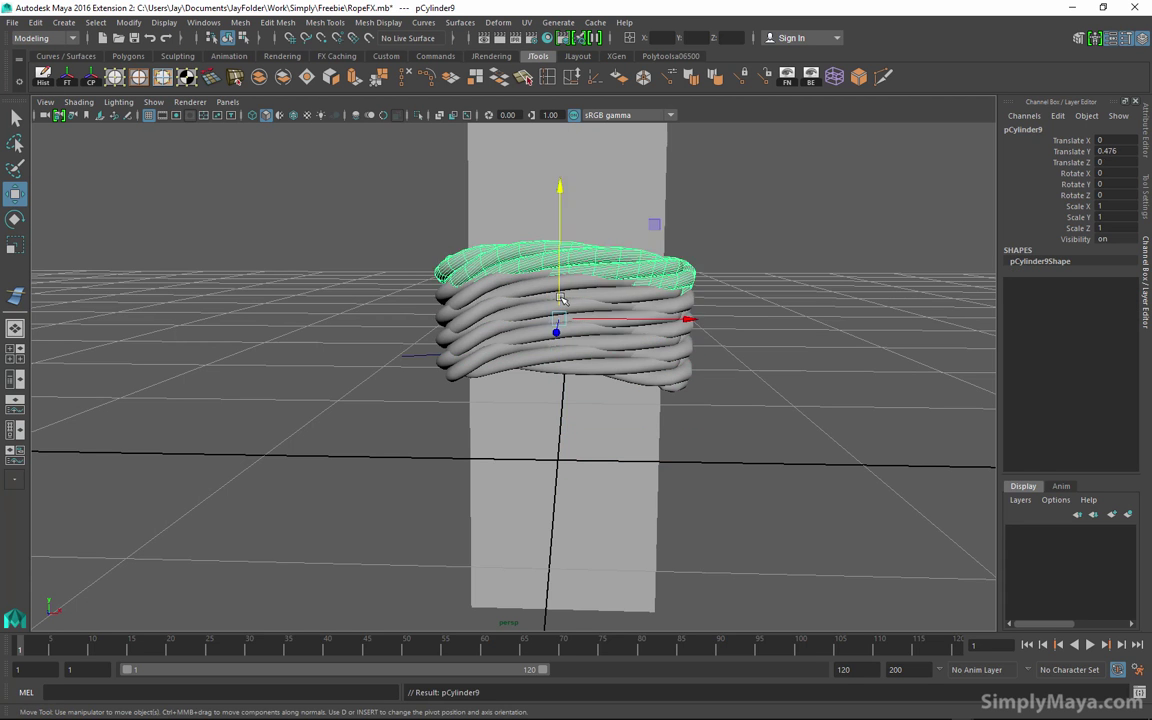
left_click(742, 322)
left_click_drag(805, 334, 626, 379, "alt")
left_click(626, 379)
left_click_drag(432, 272, 433, 278)
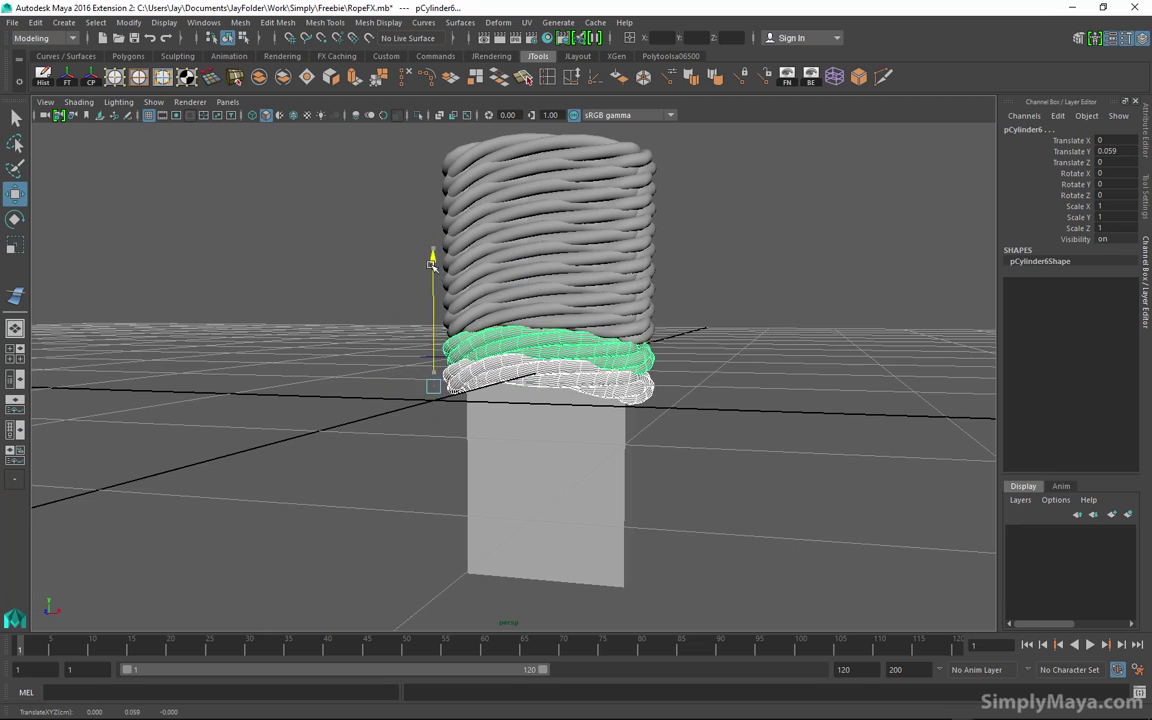
Select the box pCube1 and delete it from the scene.
left_click(867, 283)
left_click_drag(867, 283, 397, 222, "alt")
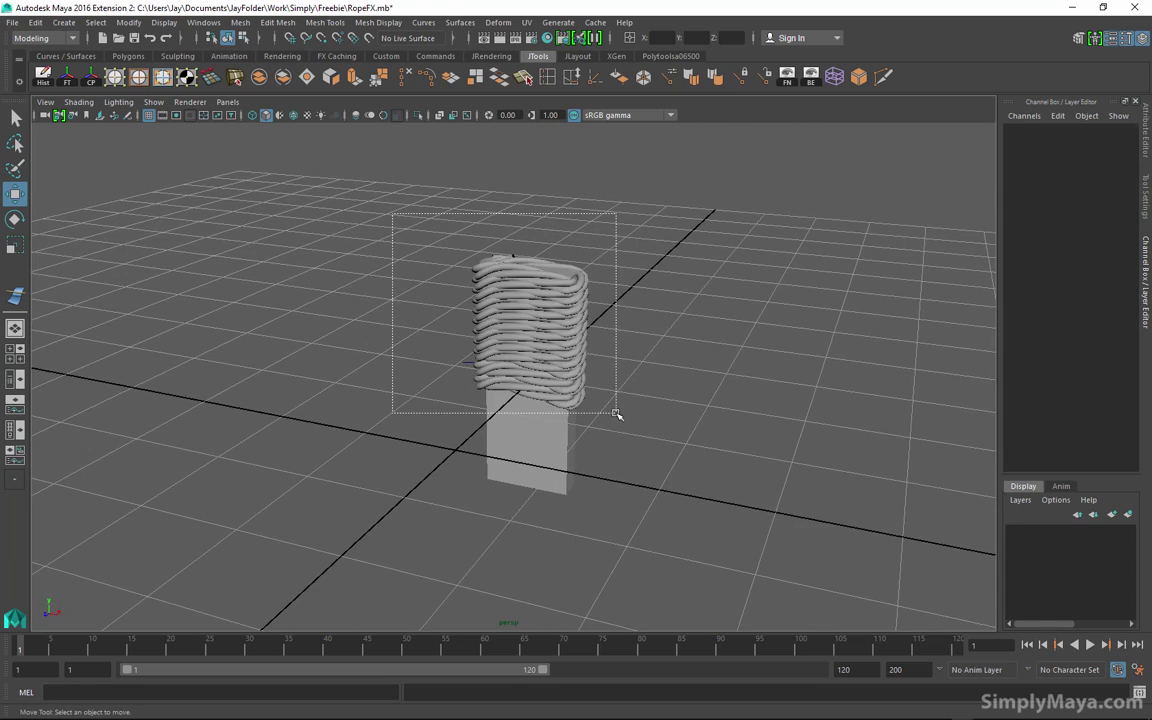
left_click_drag(616, 413, 616, 413)
left_click_drag(616, 413, 450, 437, "alt")
left_click(549, 465, "shift")
left_click_drag(549, 465, 535, 411, "alt")
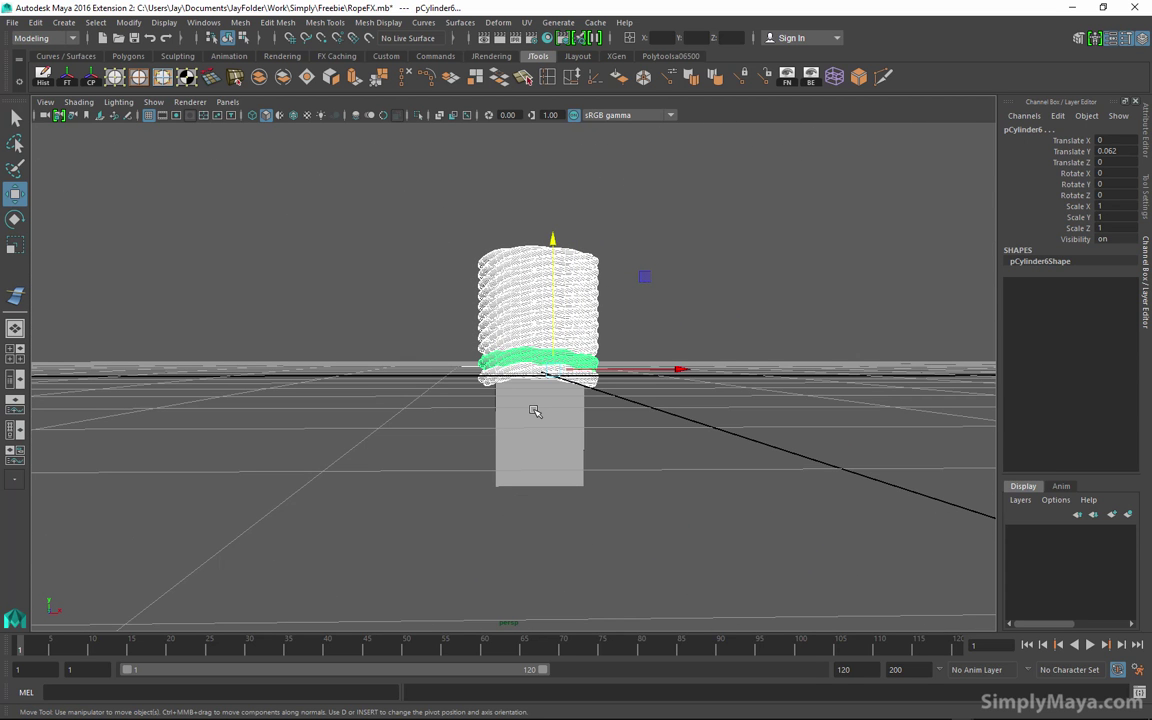
left_click(565, 421)
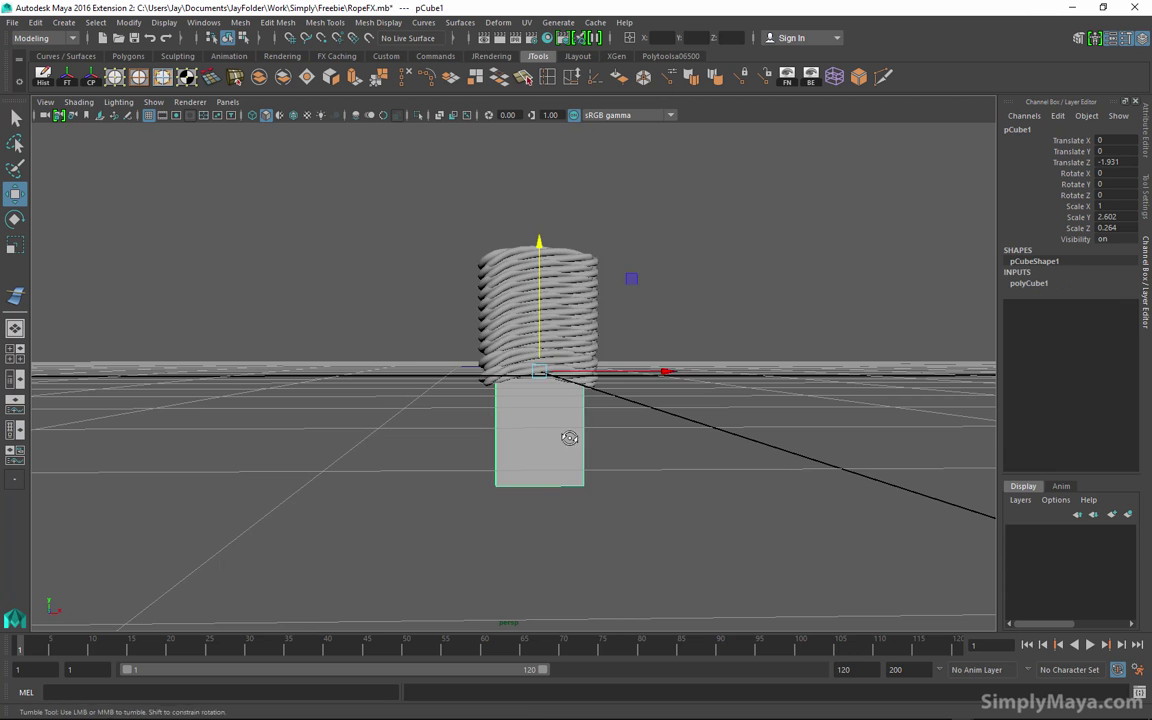
left_click_drag(571, 437, 661, 452, "alt")
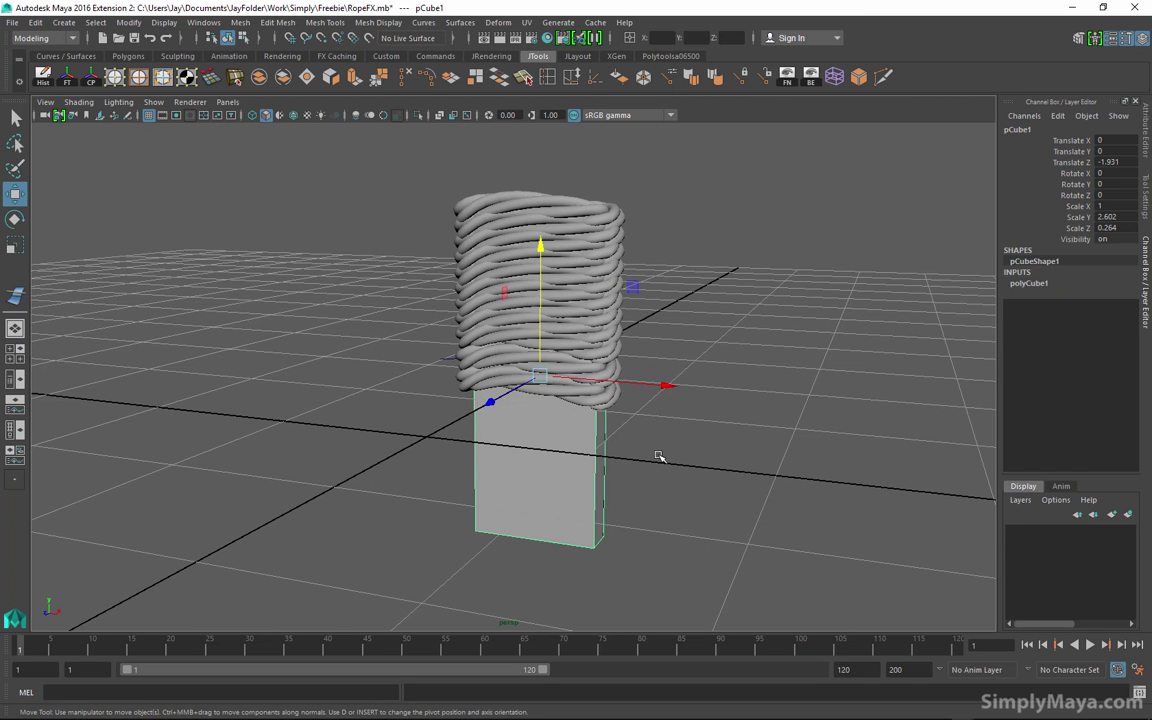
key("Delete")
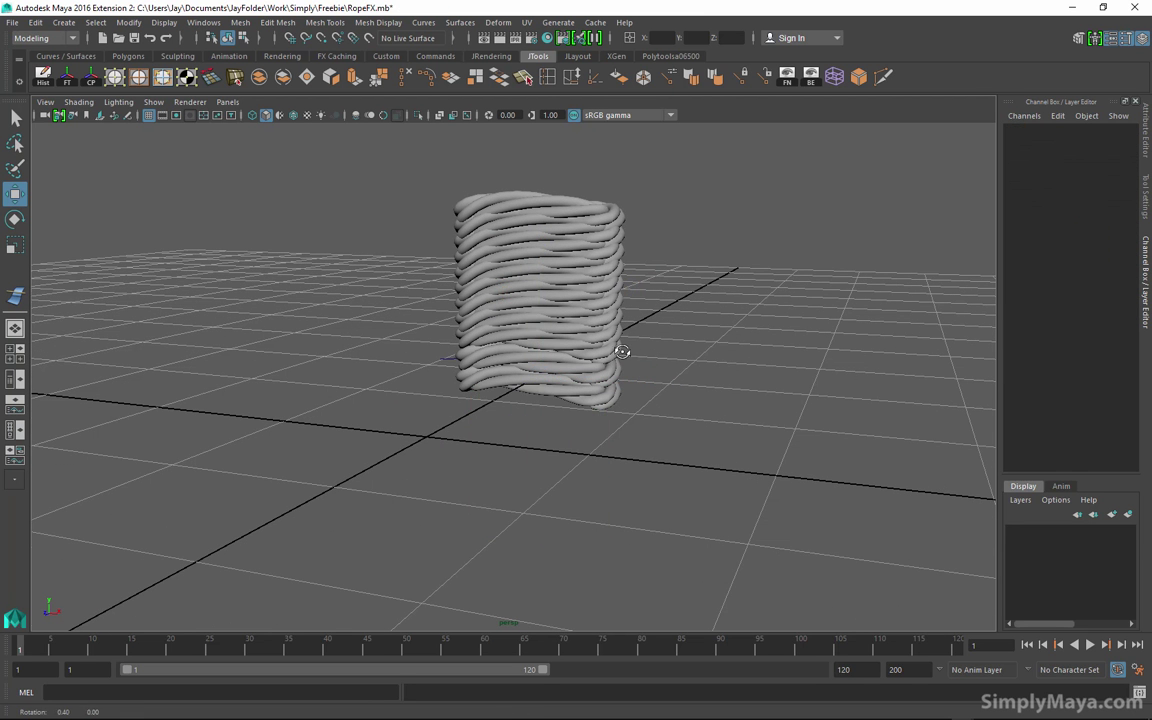
left_click_drag(622, 351, 640, 425, "alt")
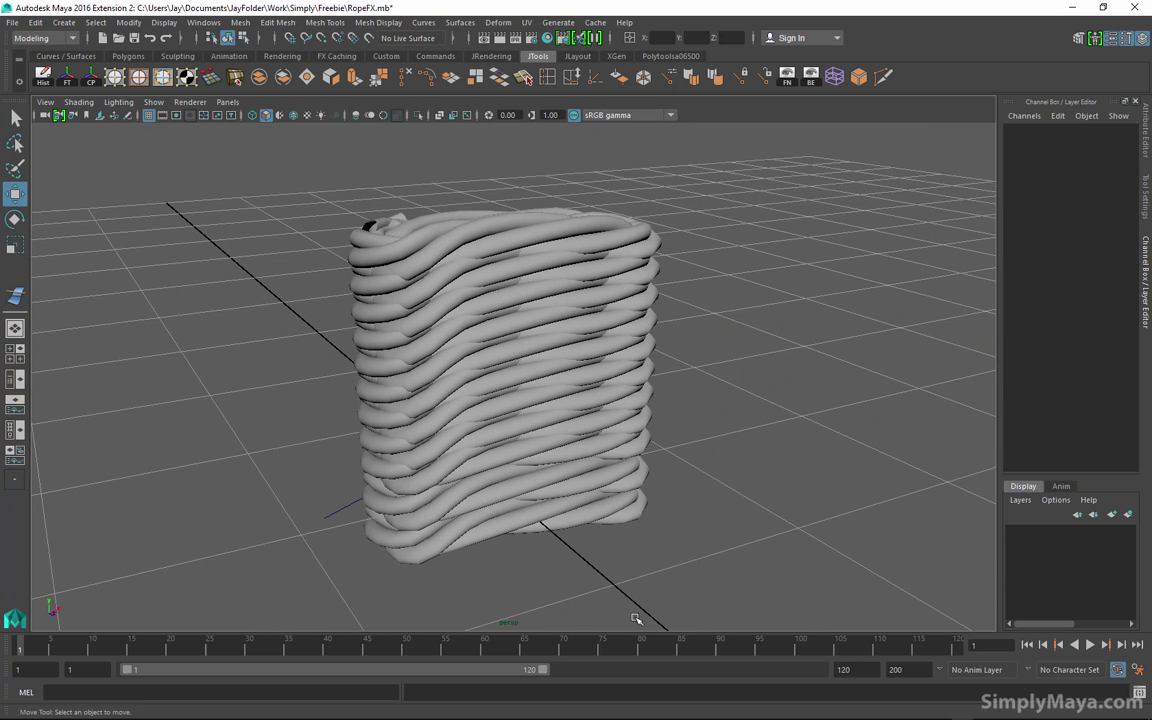